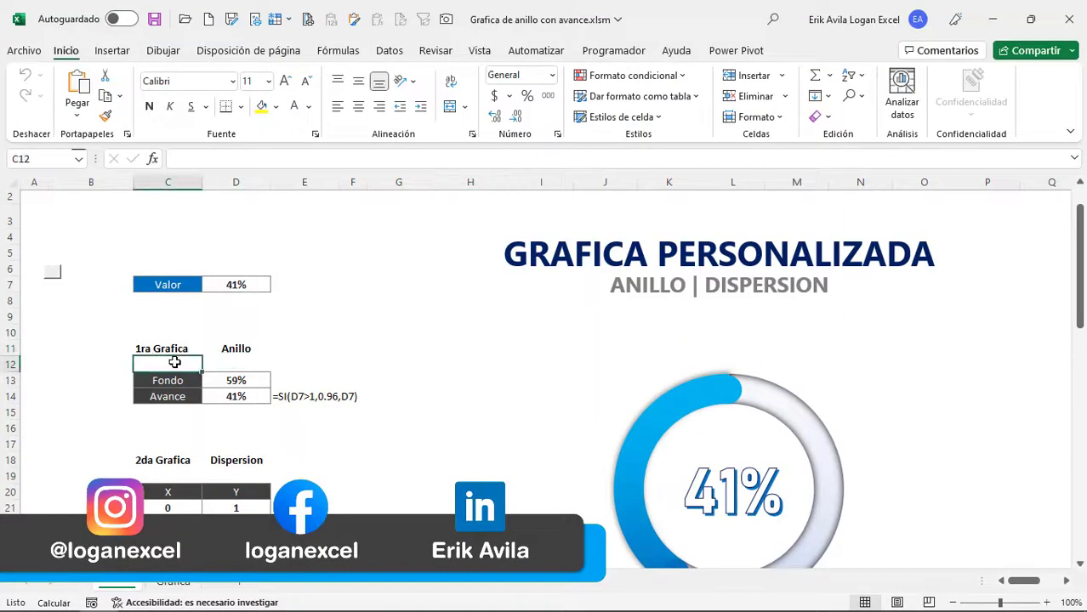
Review the Fondo and Avance labels and their formulas in D13 and D14
left_click(236, 348)
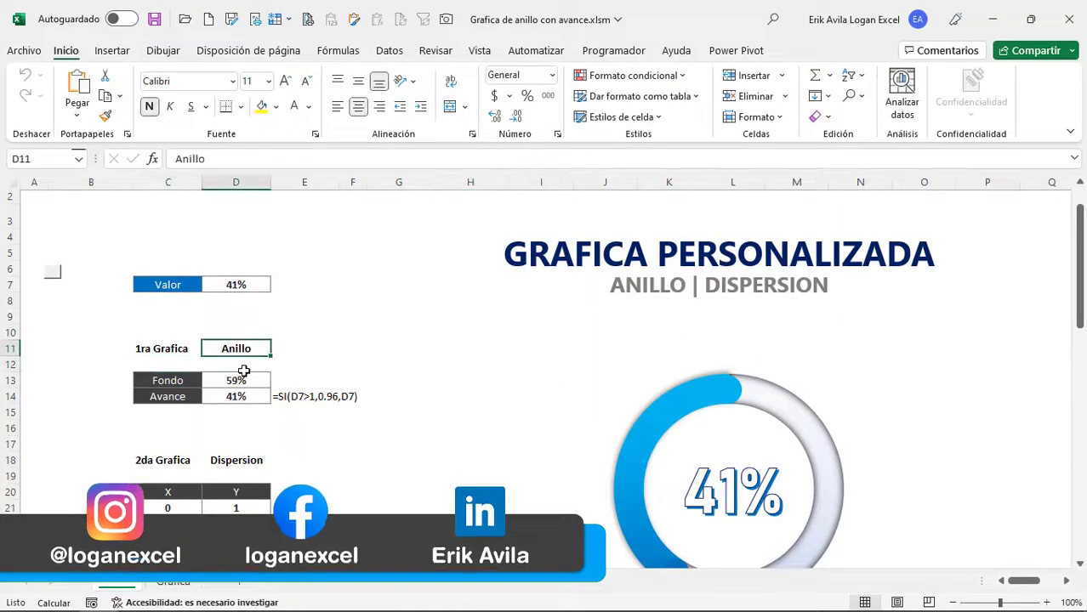
scroll(255, 369, "down", 1)
left_click(187, 332)
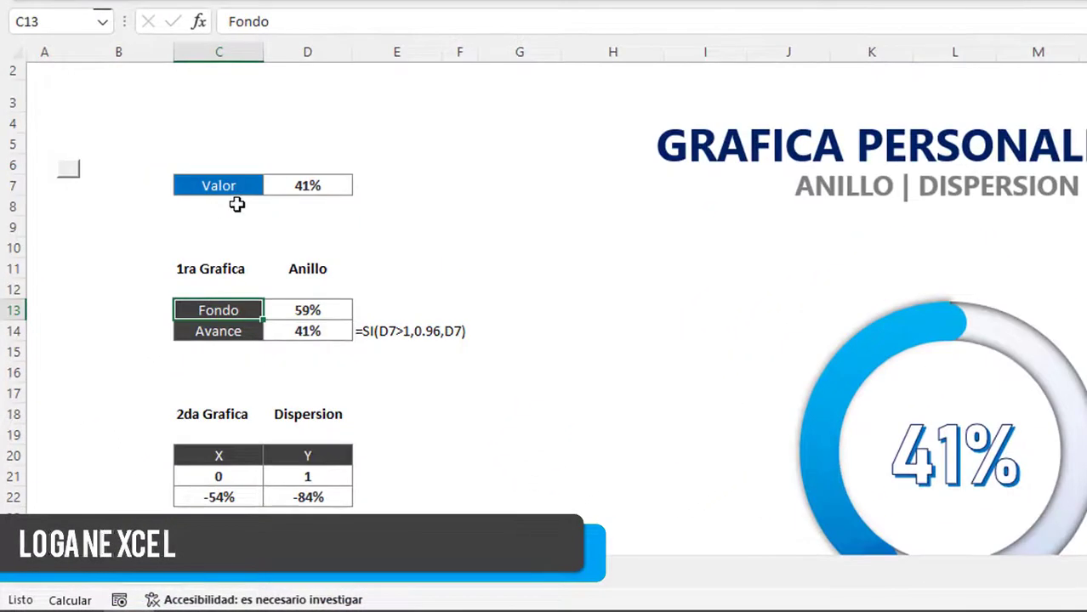
left_click(242, 332)
left_click(241, 311)
left_click(242, 331)
left_click(296, 313)
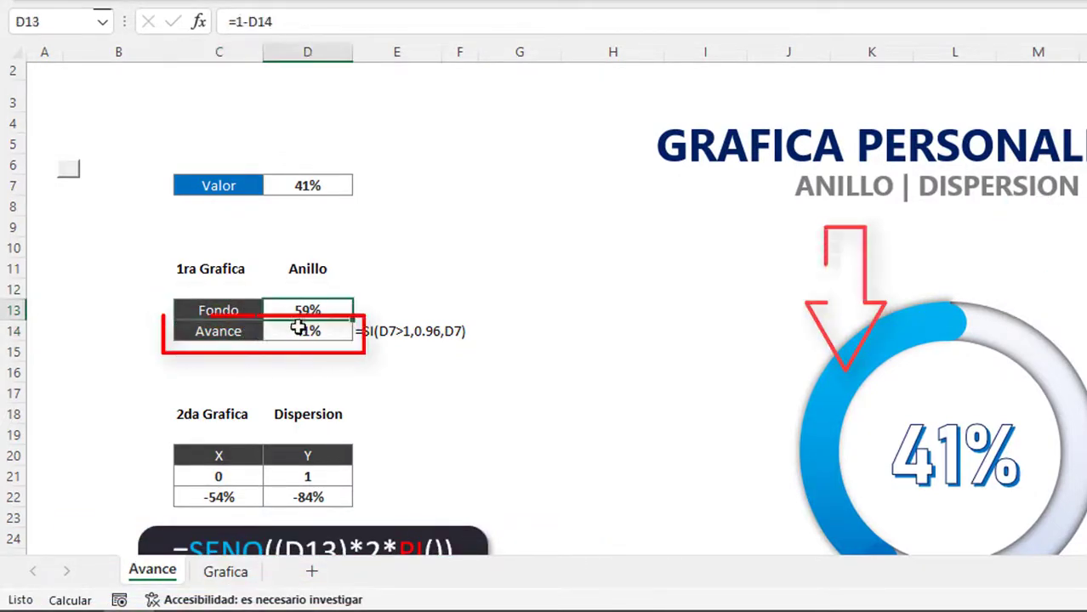
left_click(295, 330)
left_click(281, 308)
left_click(243, 312)
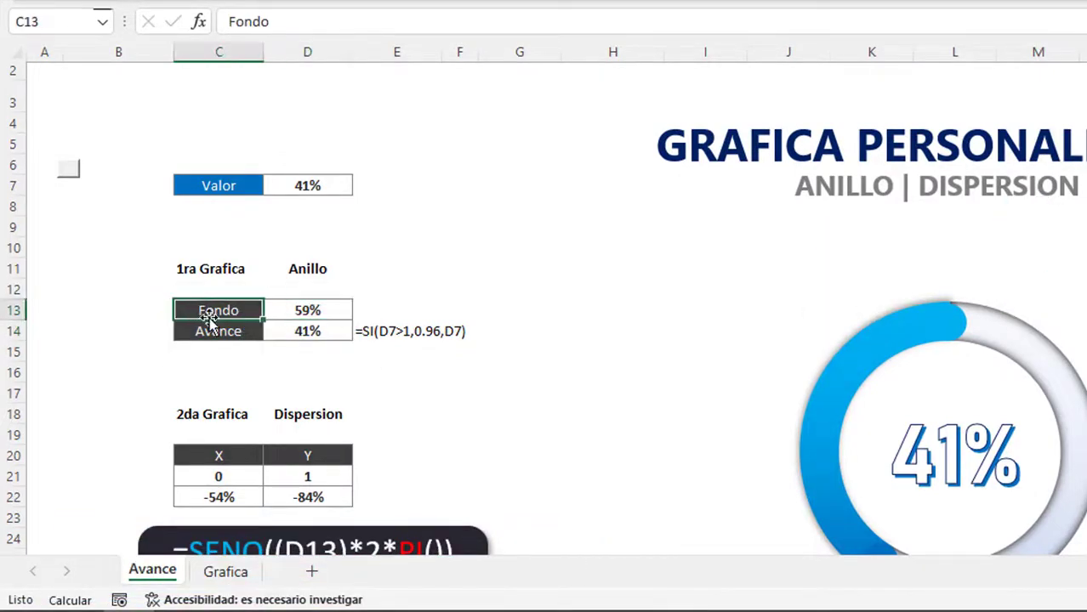
left_click(298, 329)
left_click(303, 309)
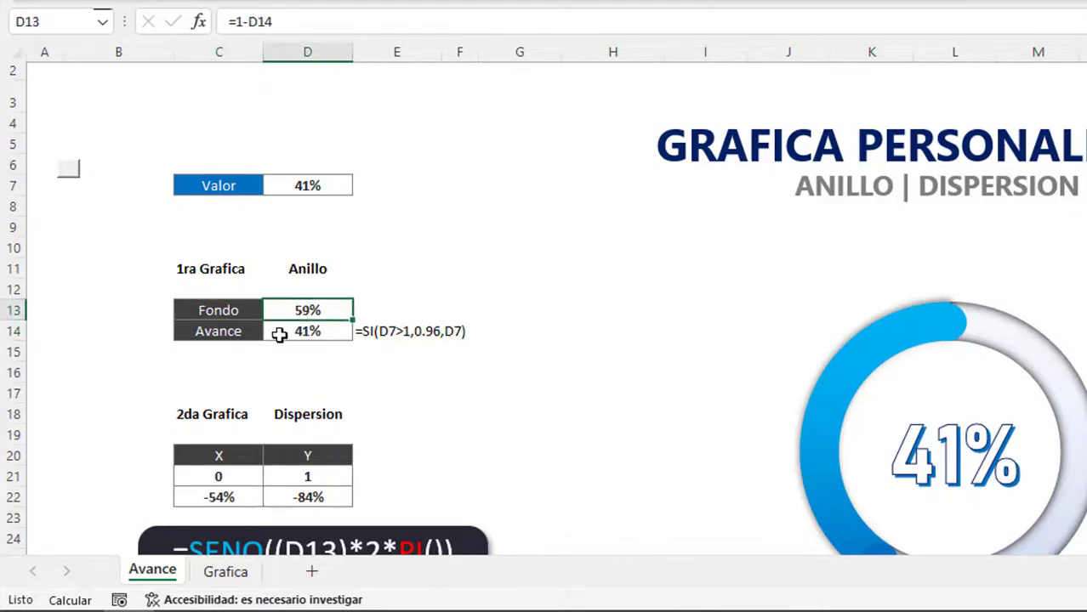
Inspect the random Valor formula in D7 and select the Avance cell D14
left_click(295, 261)
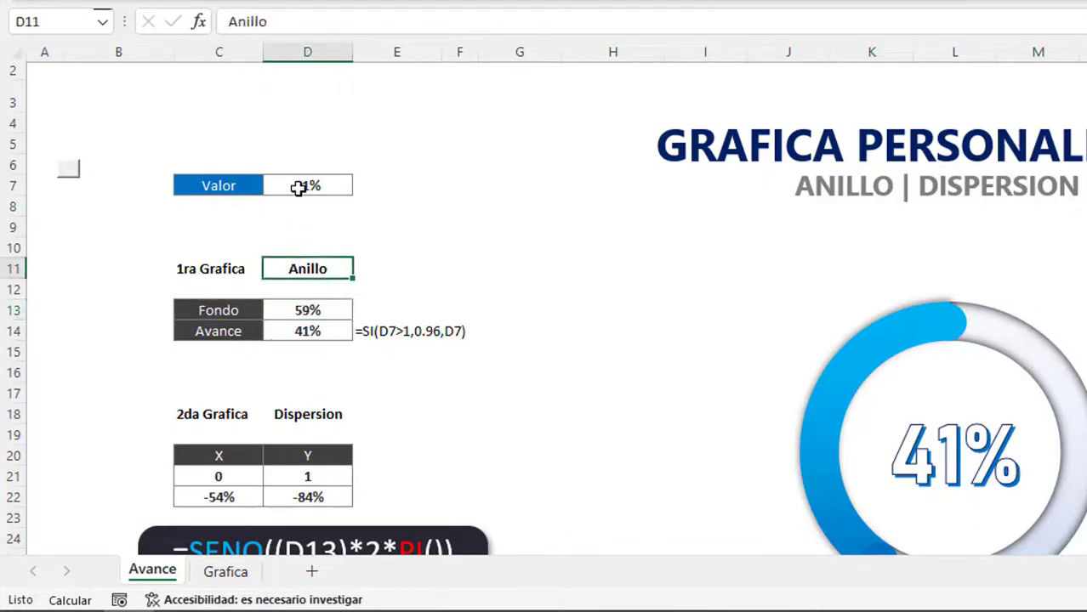
left_click(295, 187)
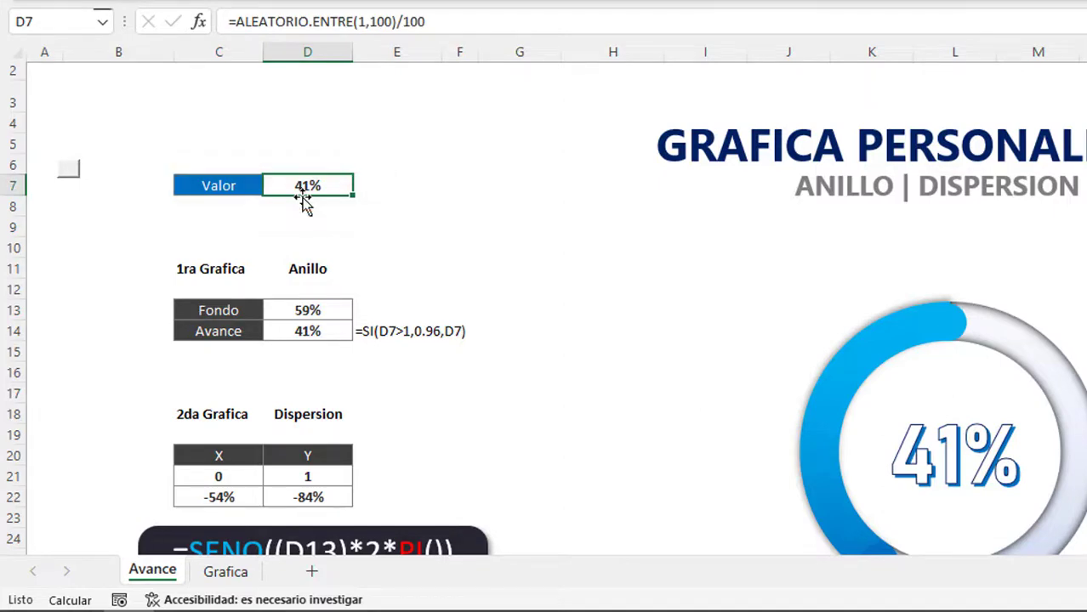
scroll(314, 238, "down", 1)
left_click(323, 263)
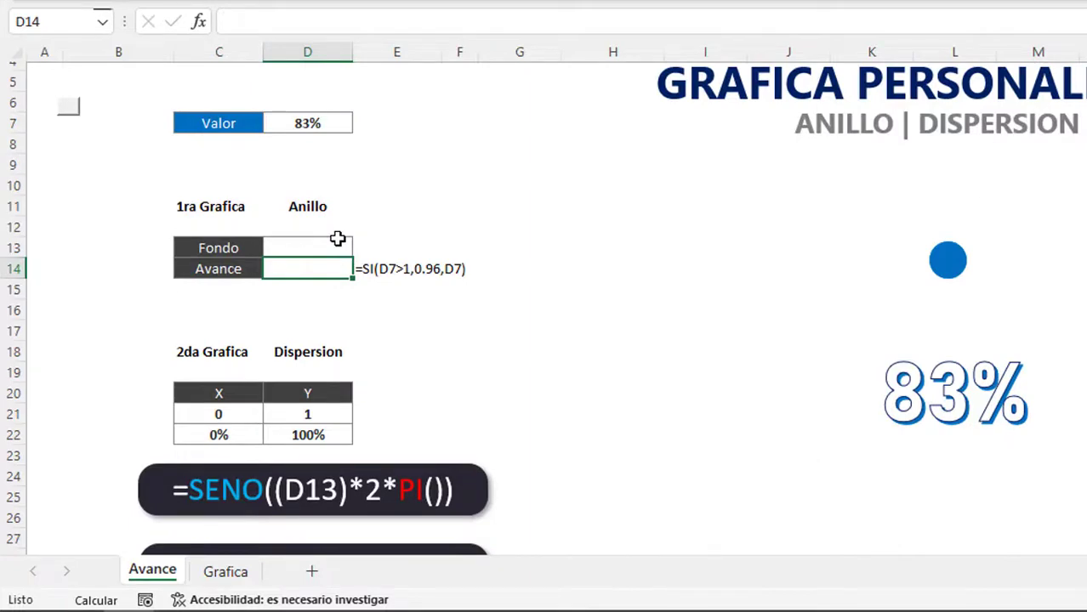
Link Avance in D14 to the Valor cell with =+D7
type("+")
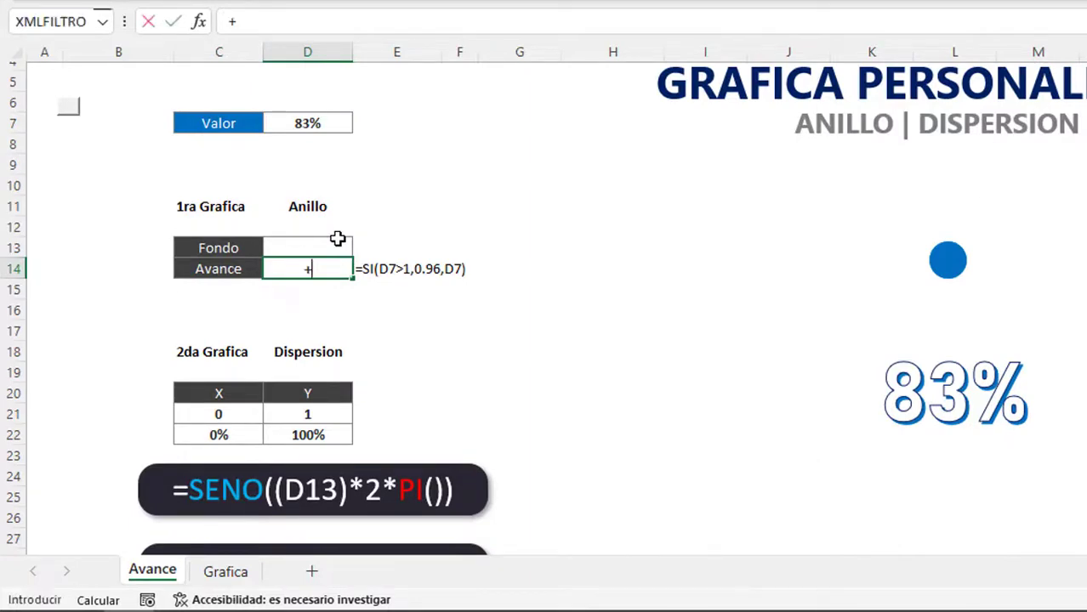
left_click(323, 124)
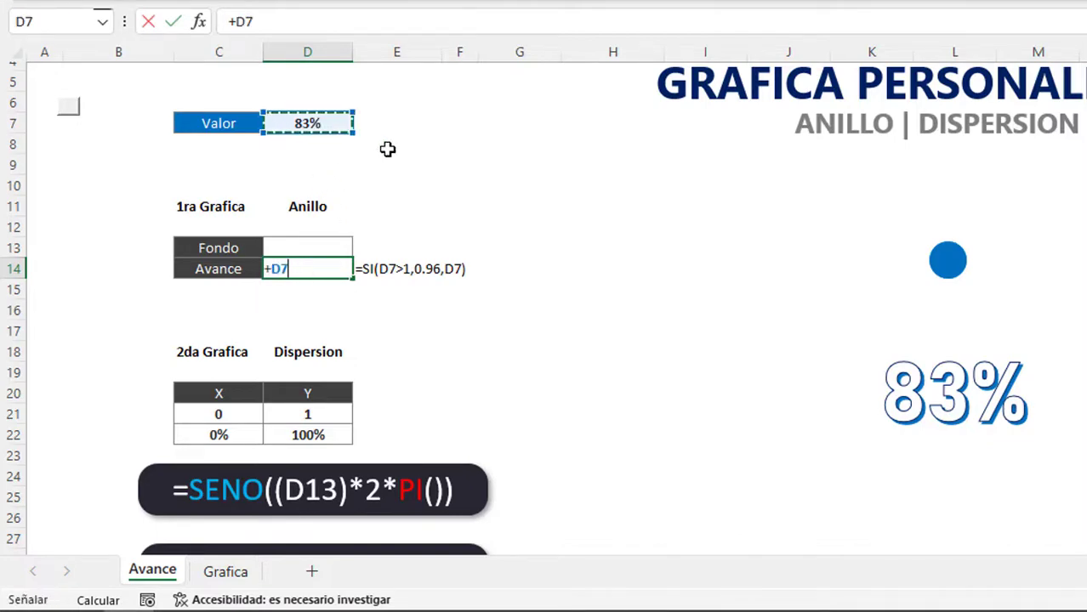
key("Return")
key("Up")
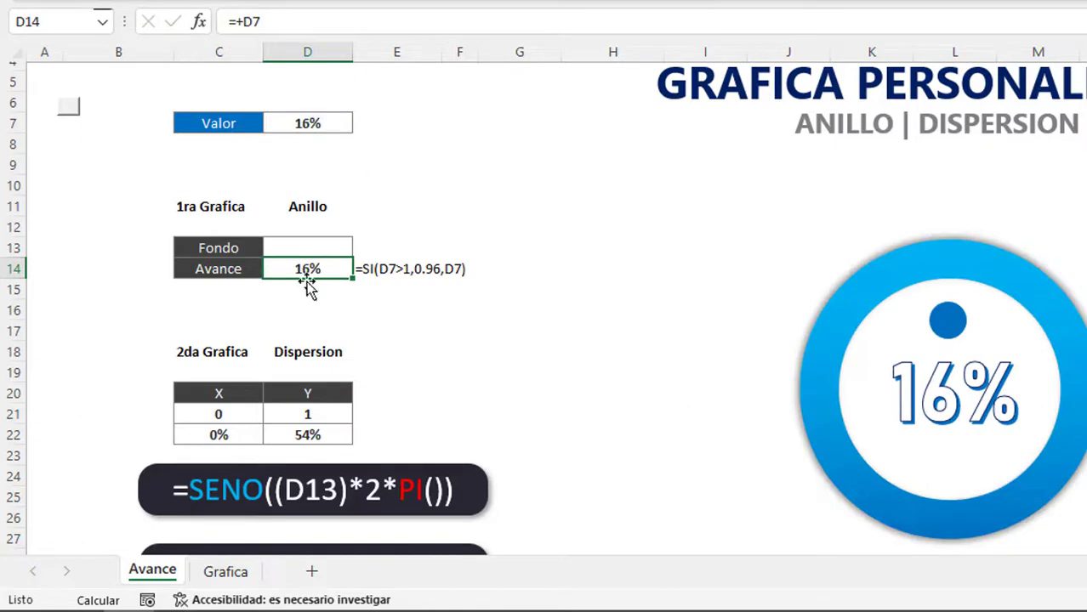
Set Fondo in D13 to =1-D14 and select D13:D14
left_click(323, 251)
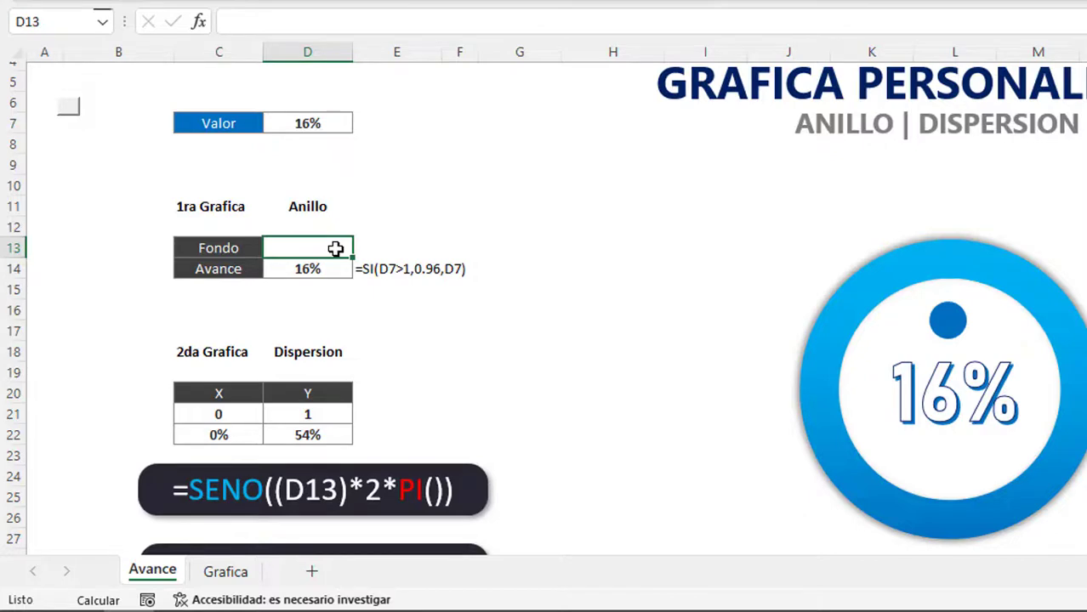
type("=1-")
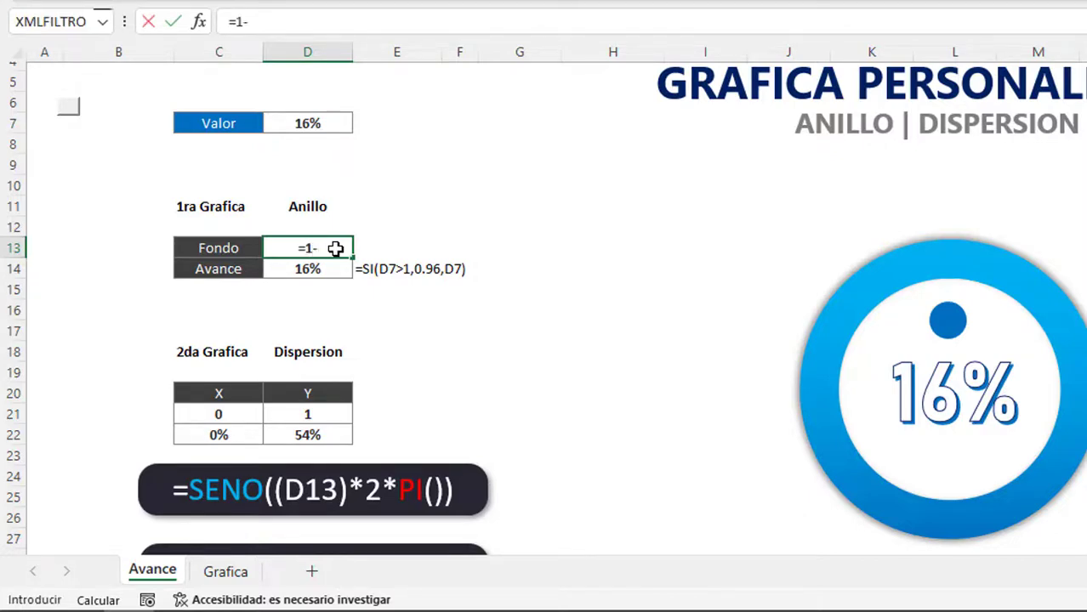
left_click(325, 271)
key("ctrl+Return")
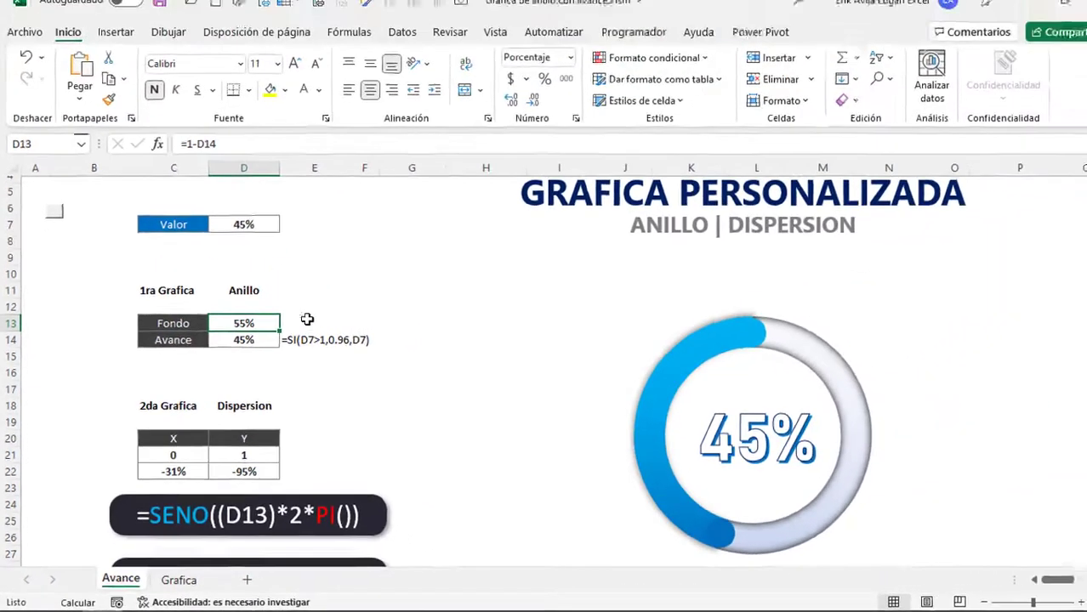
left_click(285, 302)
left_click_drag(252, 333, 247, 347)
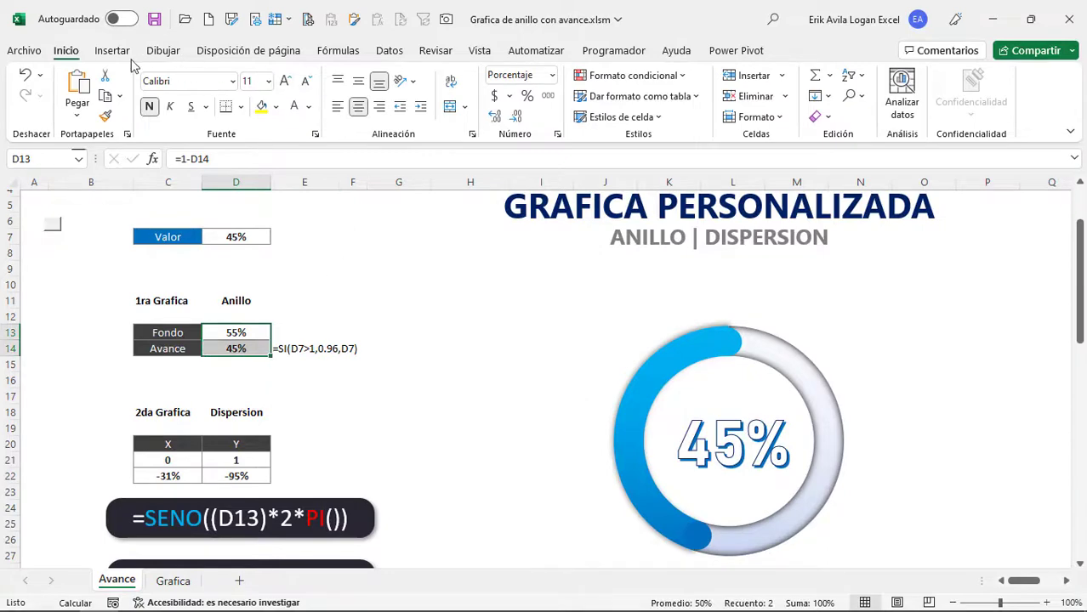
Insert an Anillos doughnut chart of D13:D14, then move and enlarge it beside the tables
left_click(111, 50)
left_click(422, 116)
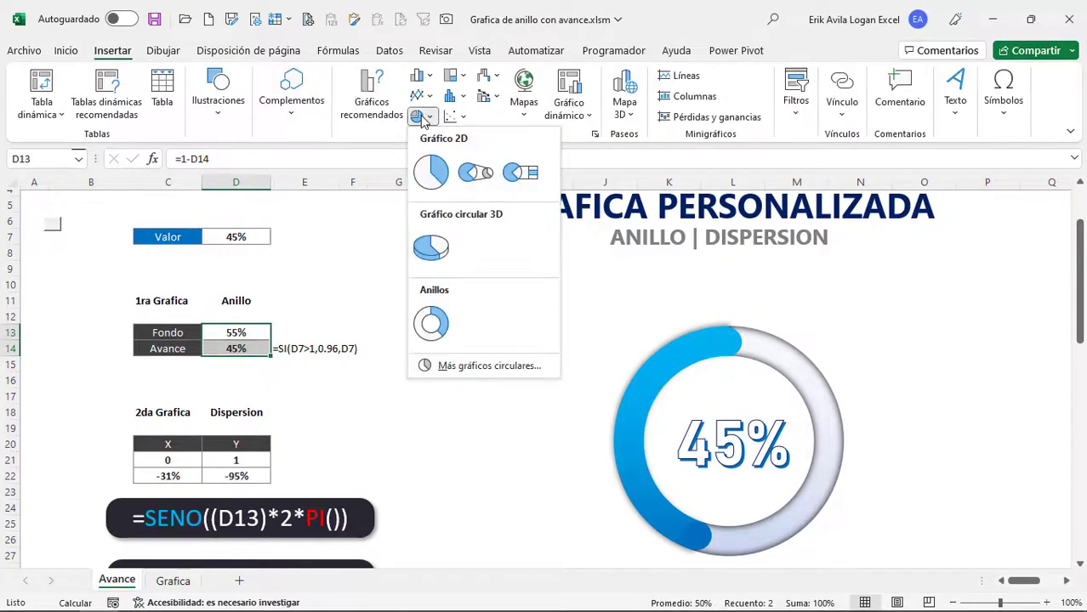
left_click(432, 316)
left_click(422, 239)
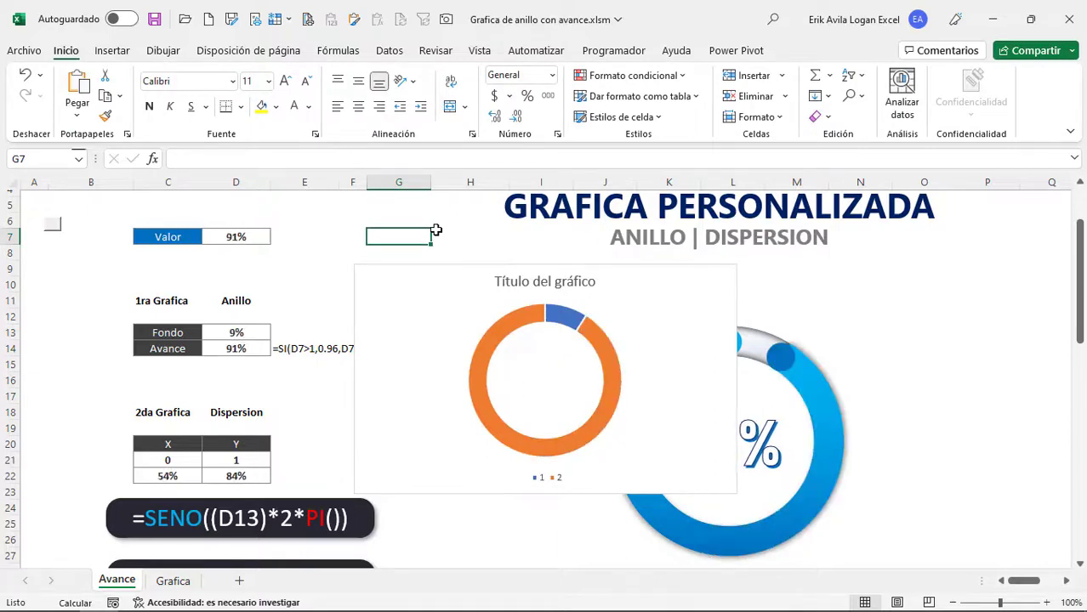
left_click(356, 299)
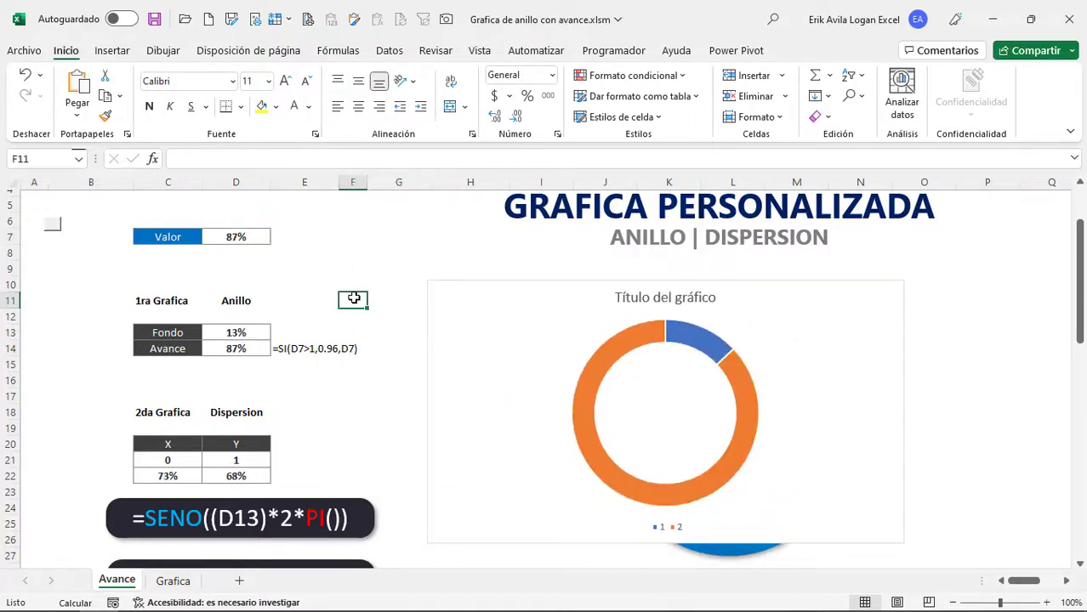
scroll(381, 304, "down", 1)
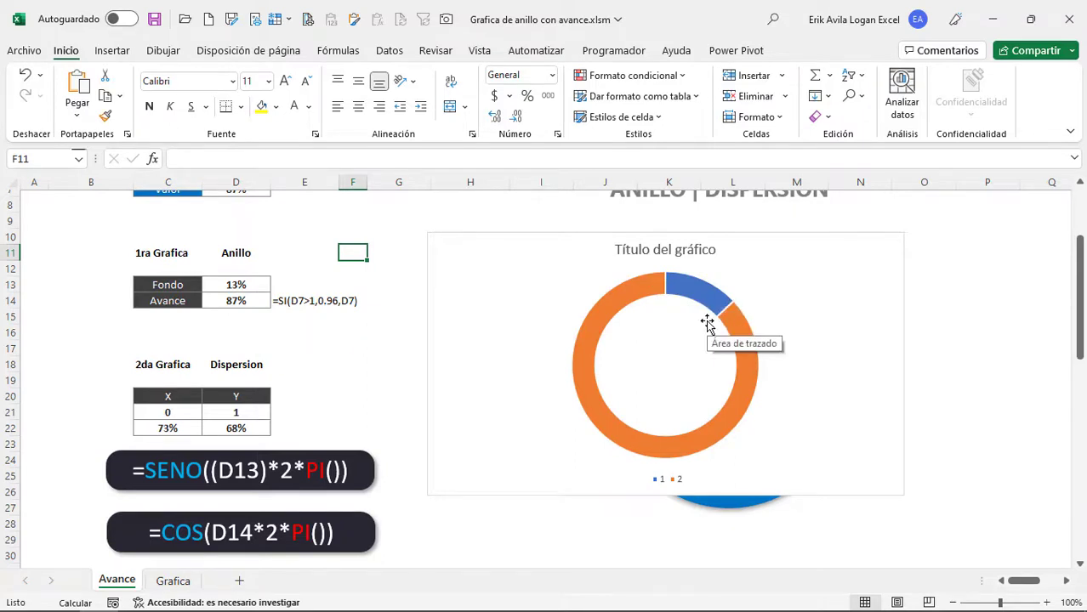
Add a chart series named from C18 ('2da Grafica') with its value taken from C21
left_click(472, 315)
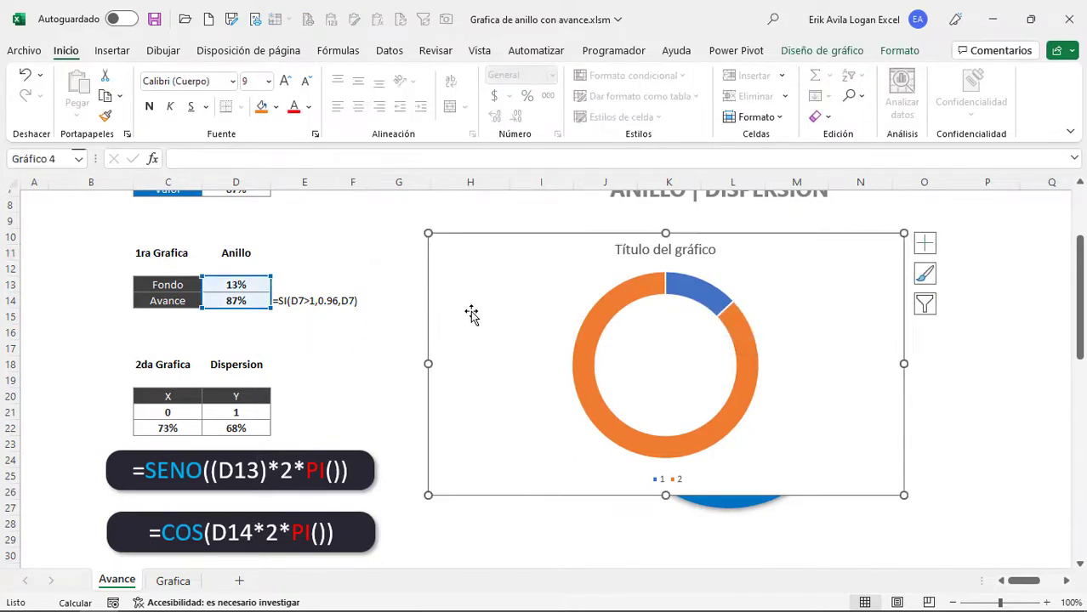
right_click(472, 316)
left_click(528, 363)
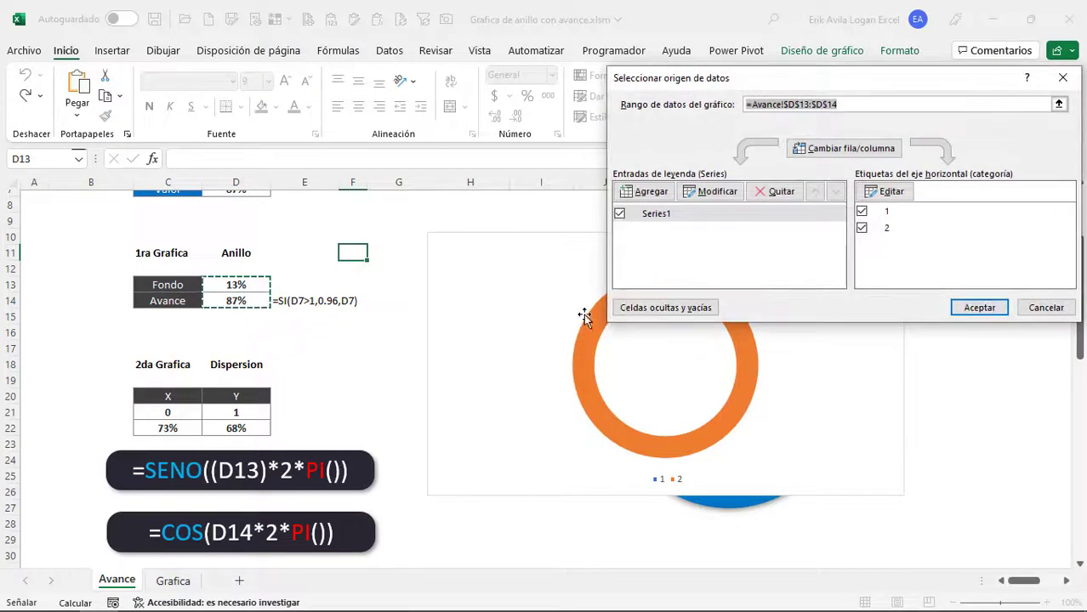
left_click(652, 192)
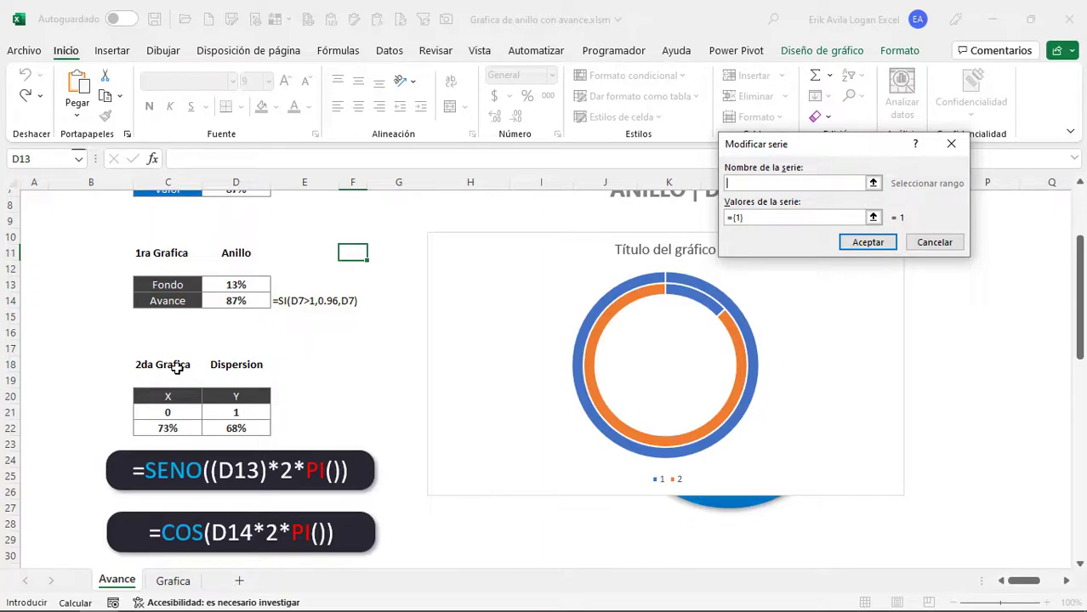
left_click(177, 367)
key("Tab")
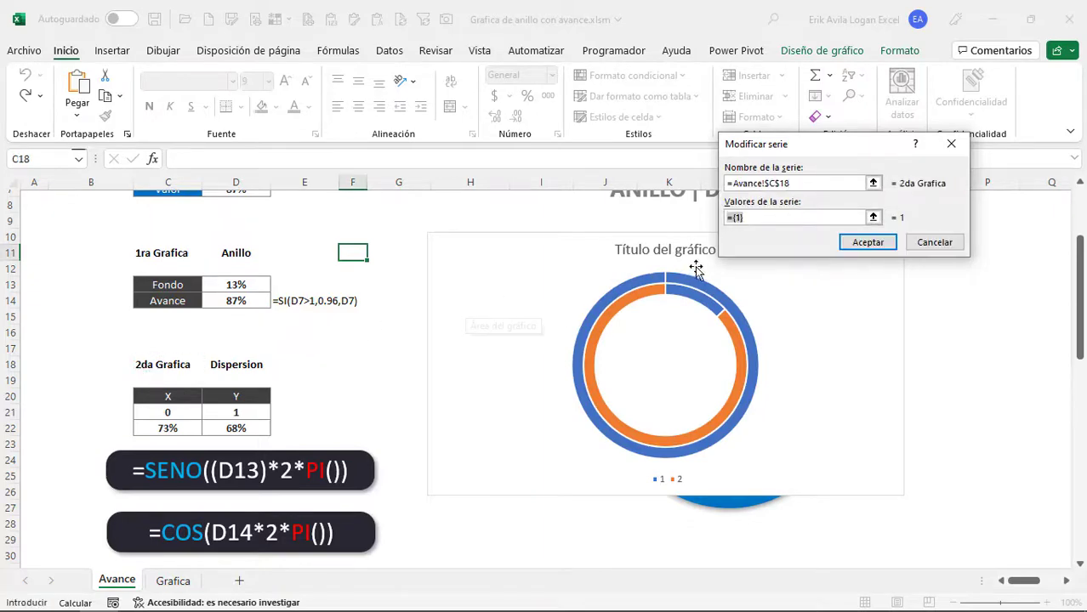
left_click(197, 413)
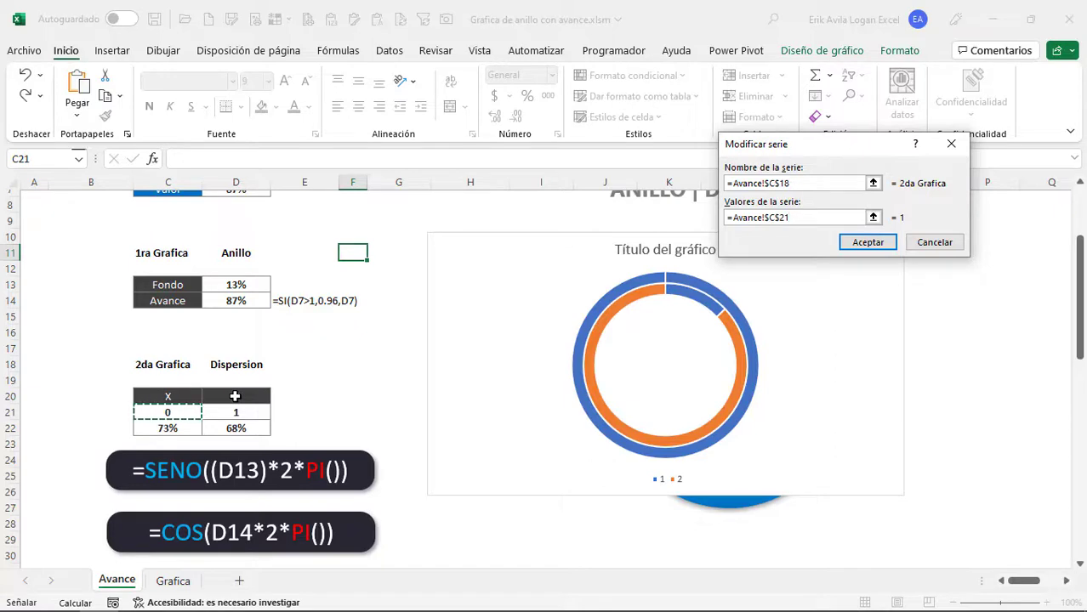
left_click(867, 242)
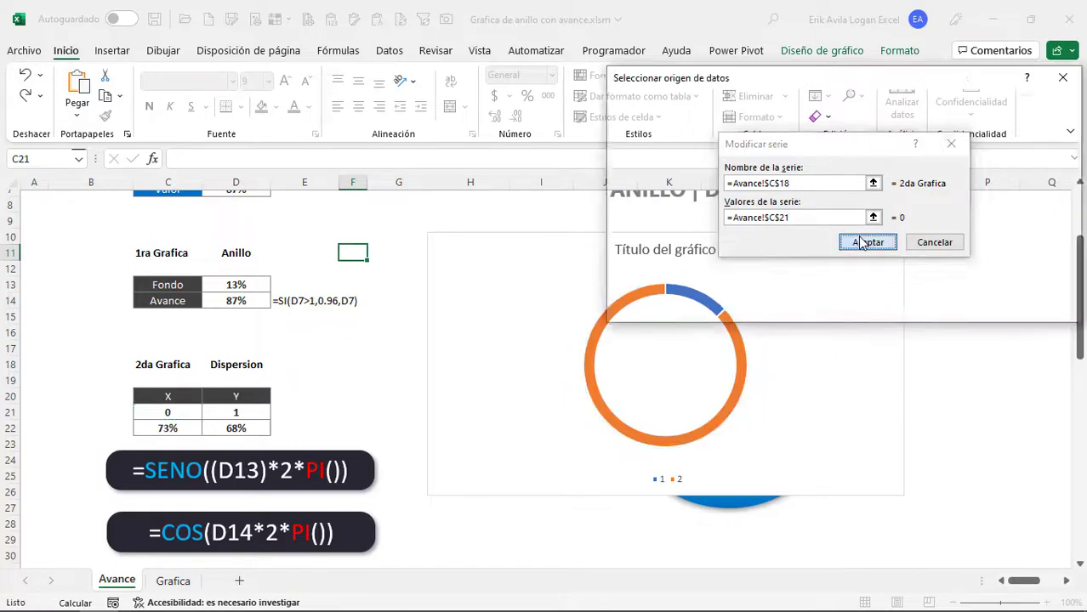
Rename Series1 to '1ra Grafica' using C11 and apply the data changes
left_click(665, 215)
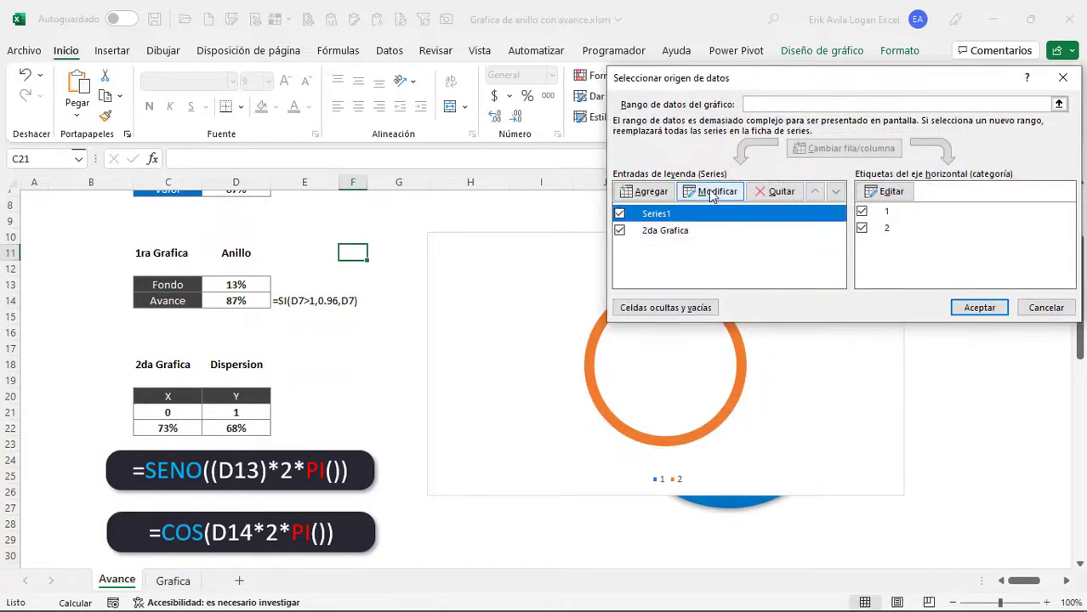
left_click(713, 194)
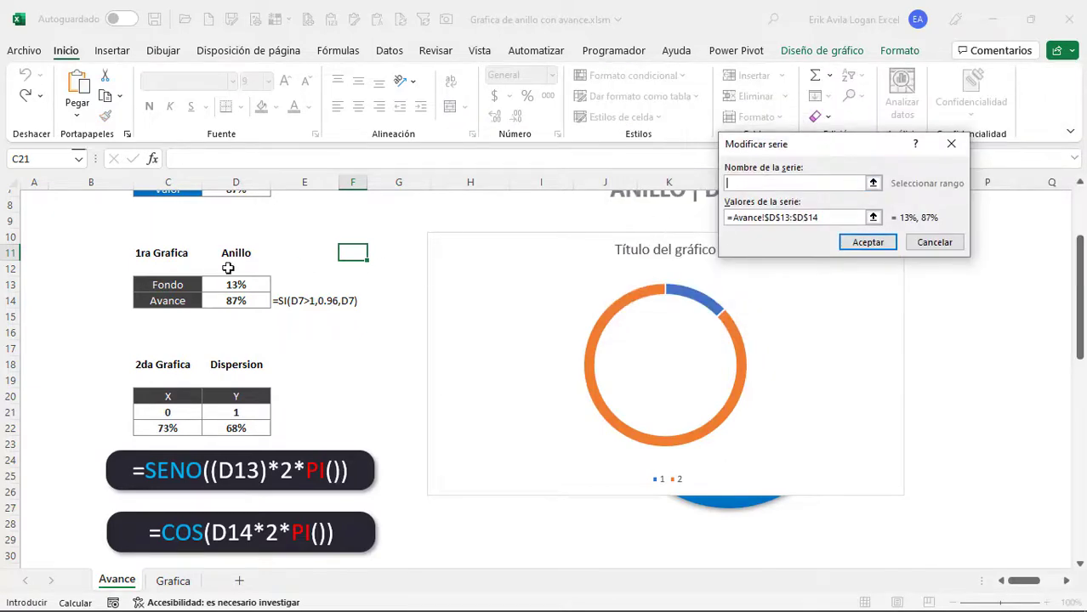
left_click(170, 255)
left_click(867, 243)
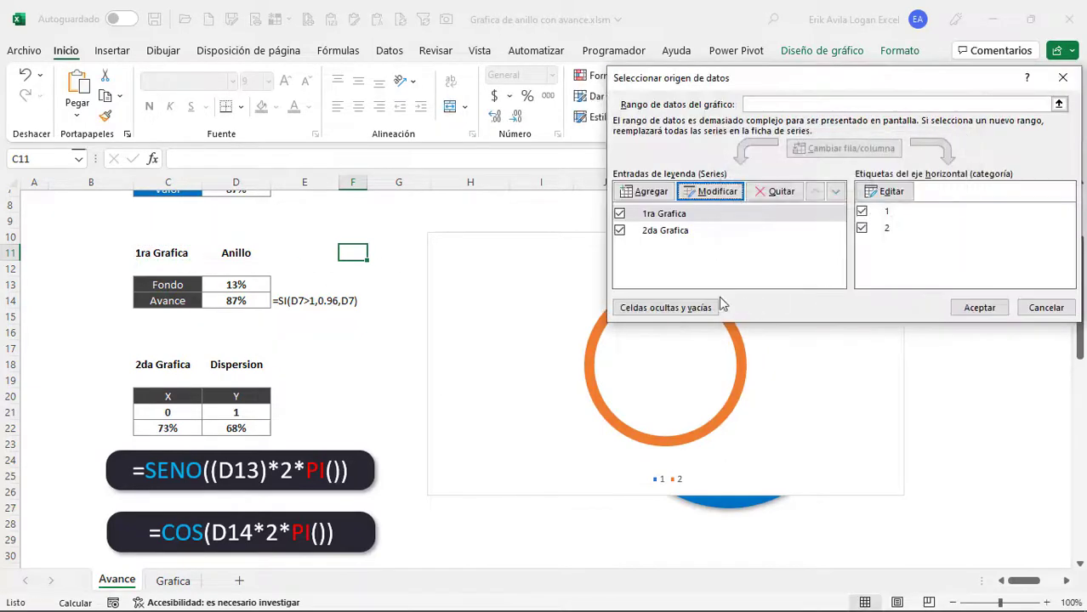
left_click(979, 307)
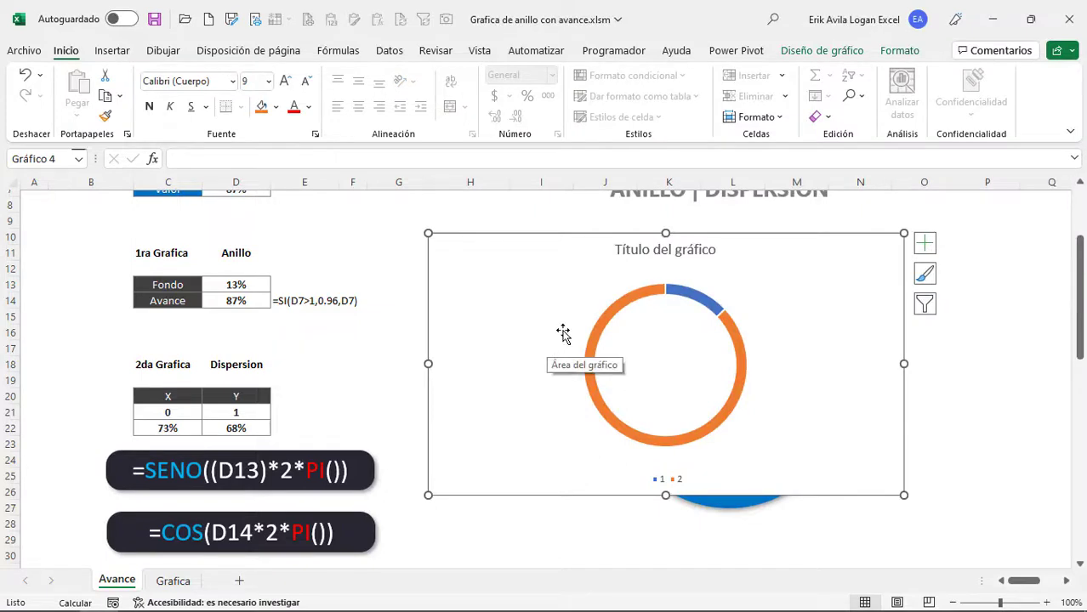
Make the chart a Combinado type: 1ra Grafica as Anillos, 2da Grafica as Dispersión
right_click(545, 287)
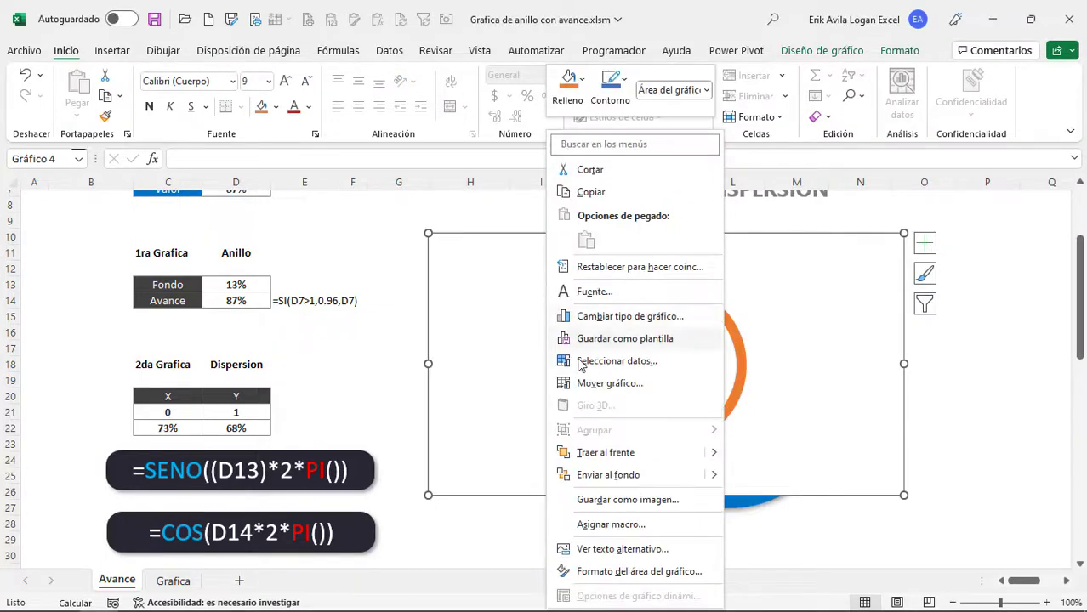
left_click(592, 323)
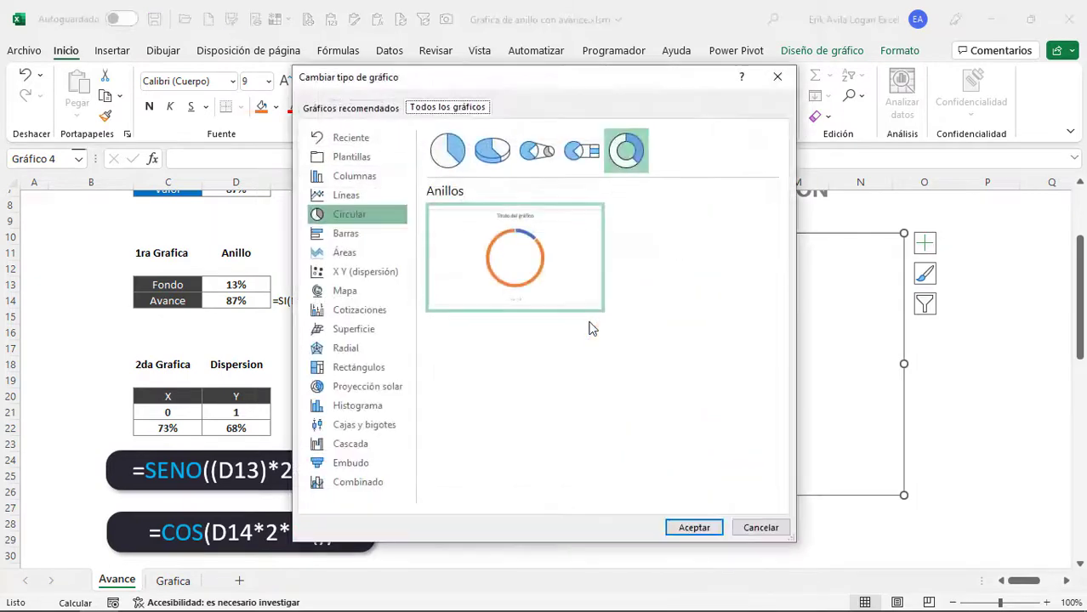
left_click(382, 484)
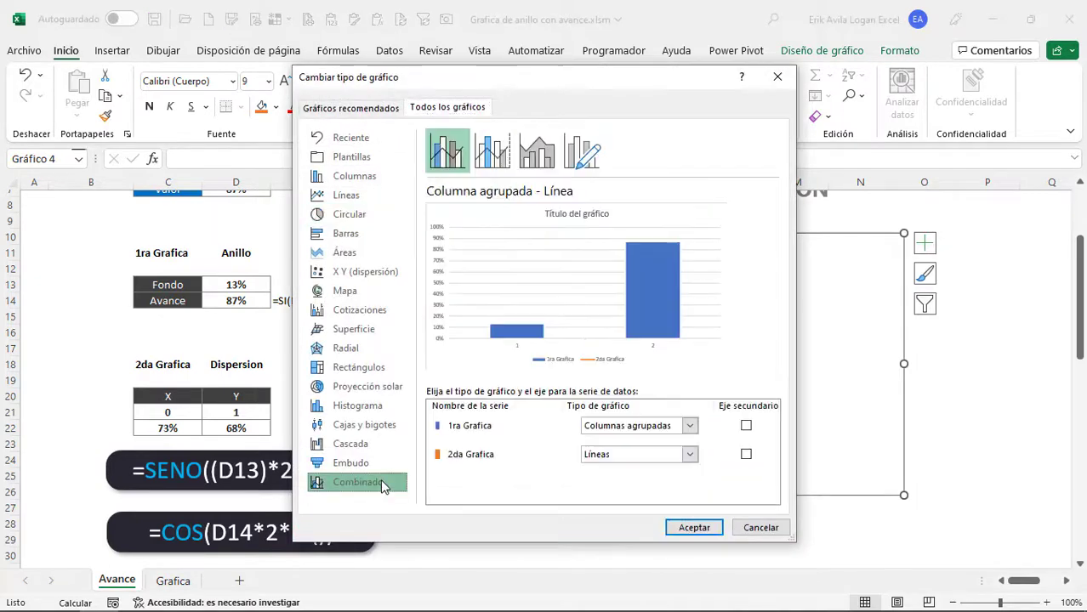
left_click(691, 426)
scroll(697, 357, "down", 3)
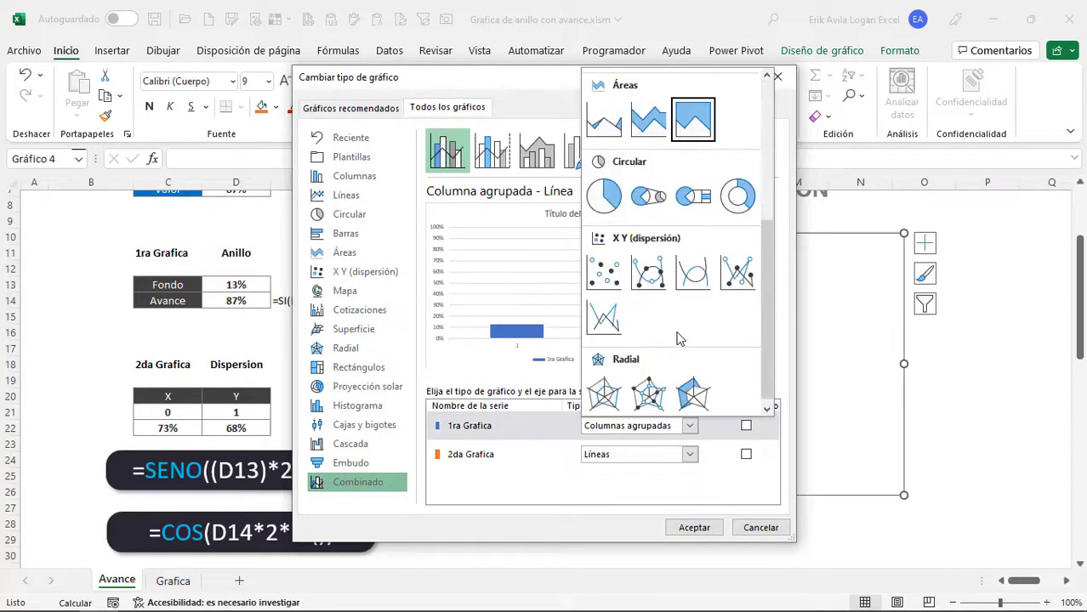
left_click(737, 200)
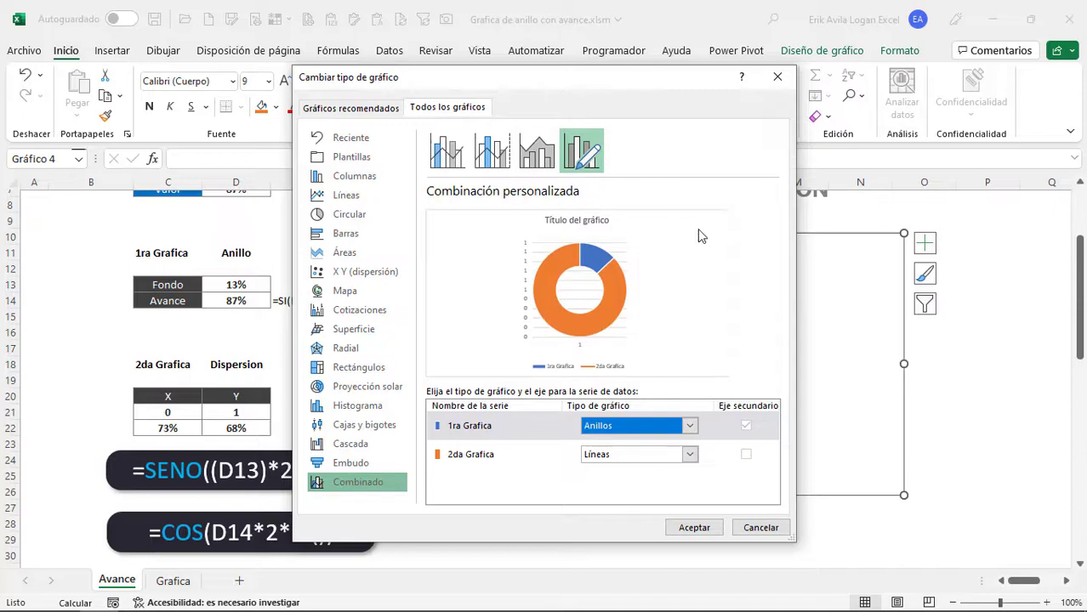
left_click(695, 456)
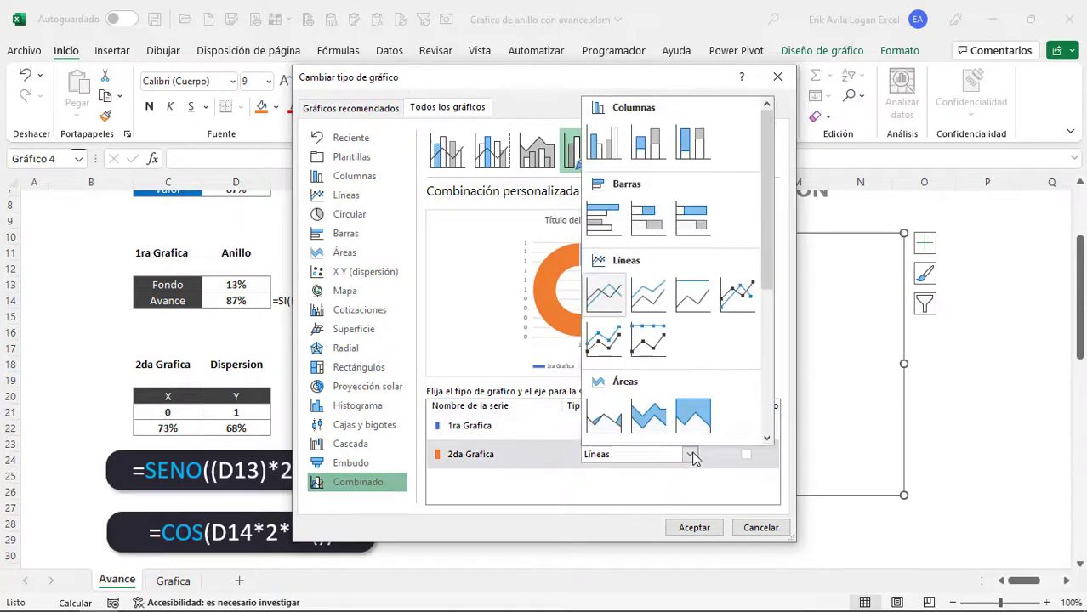
scroll(693, 408, "down", 3)
left_click(617, 308)
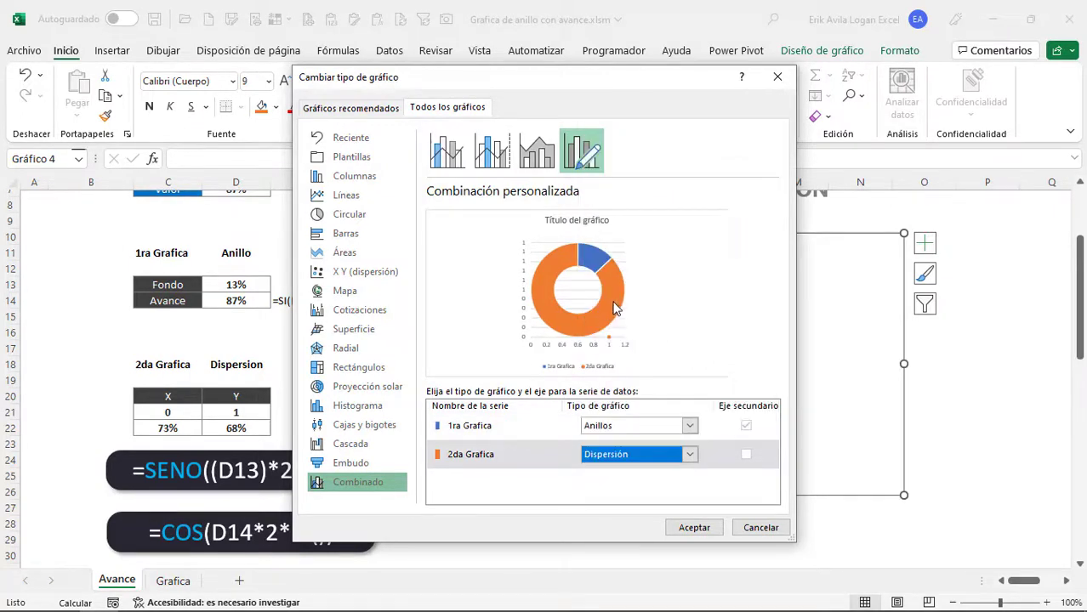
left_click(694, 528)
Edit the 2da Grafica series to use X values C21:C22 and Y values D21:D22
right_click(524, 311)
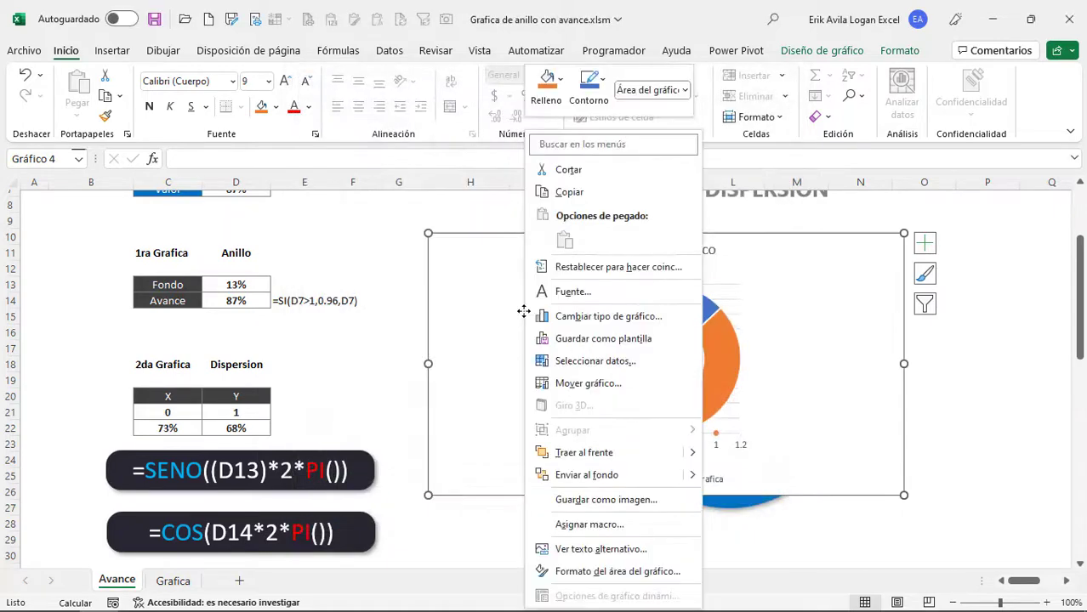
left_click(565, 365)
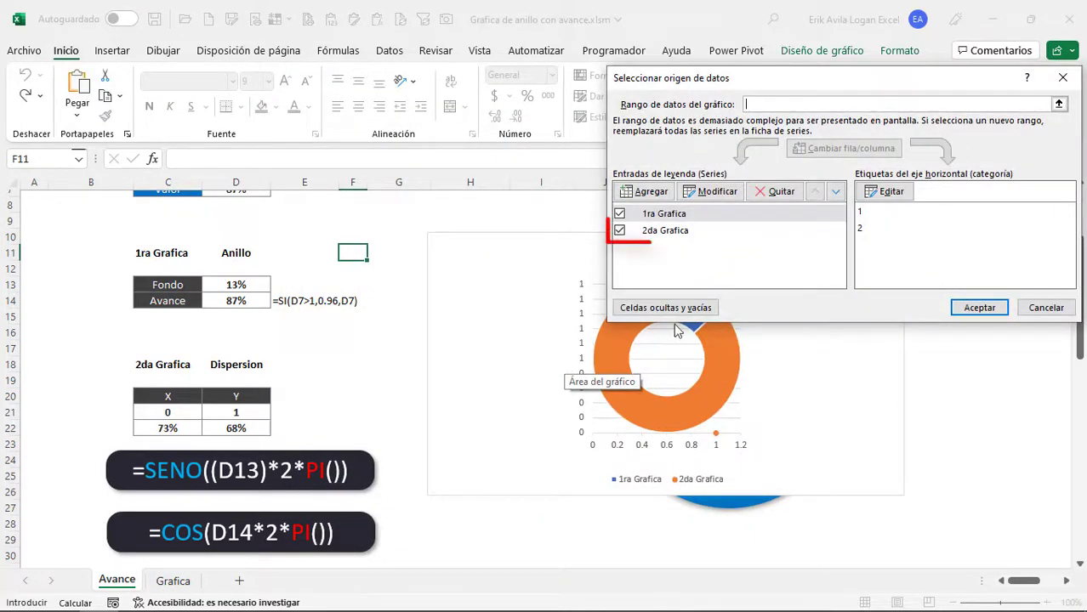
left_click(672, 232)
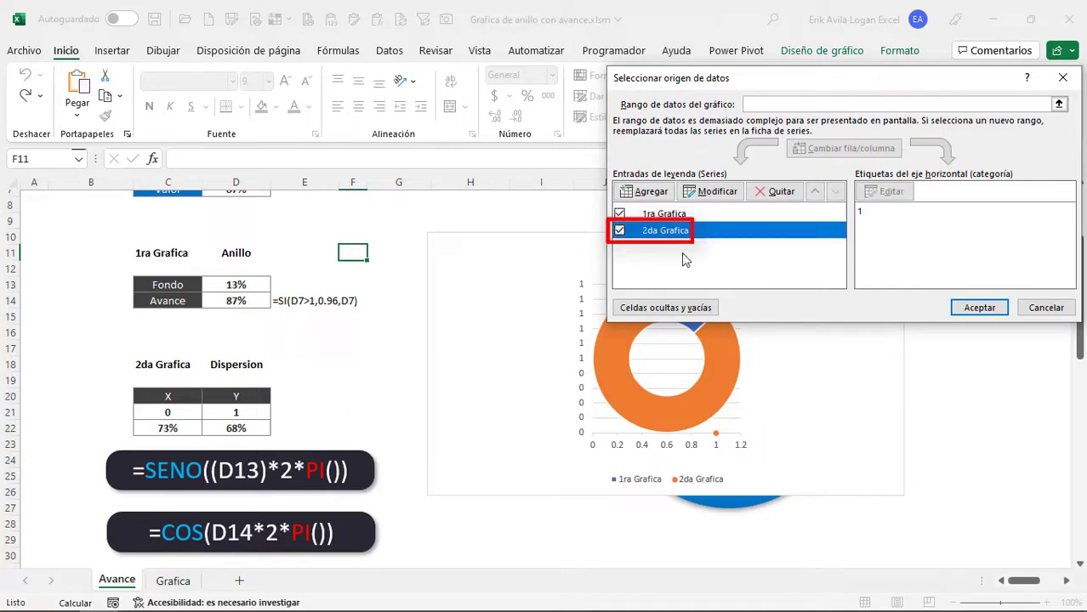
left_click(710, 192)
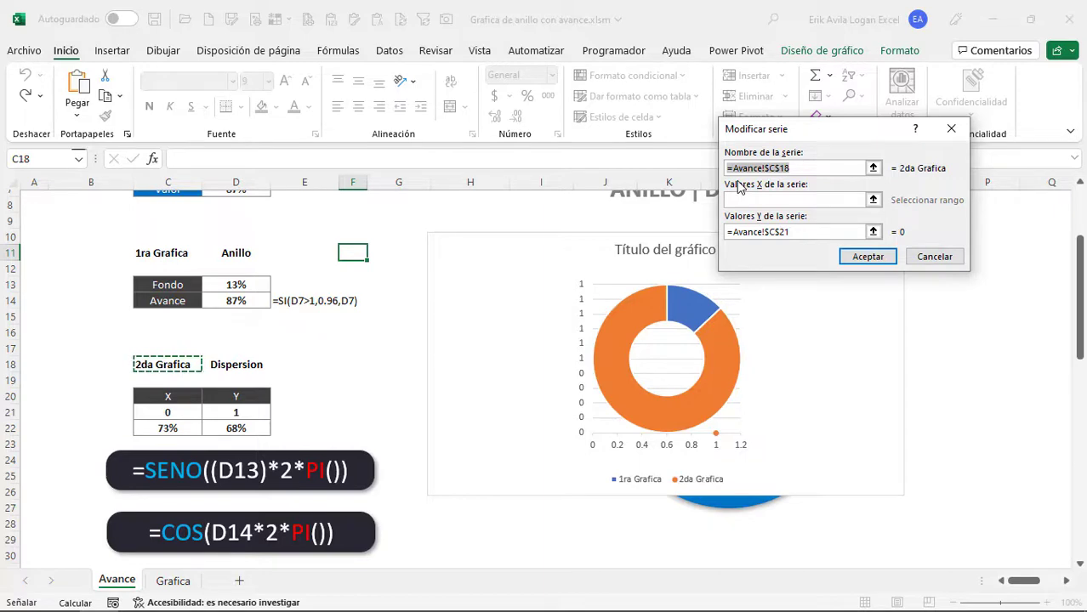
key("Tab")
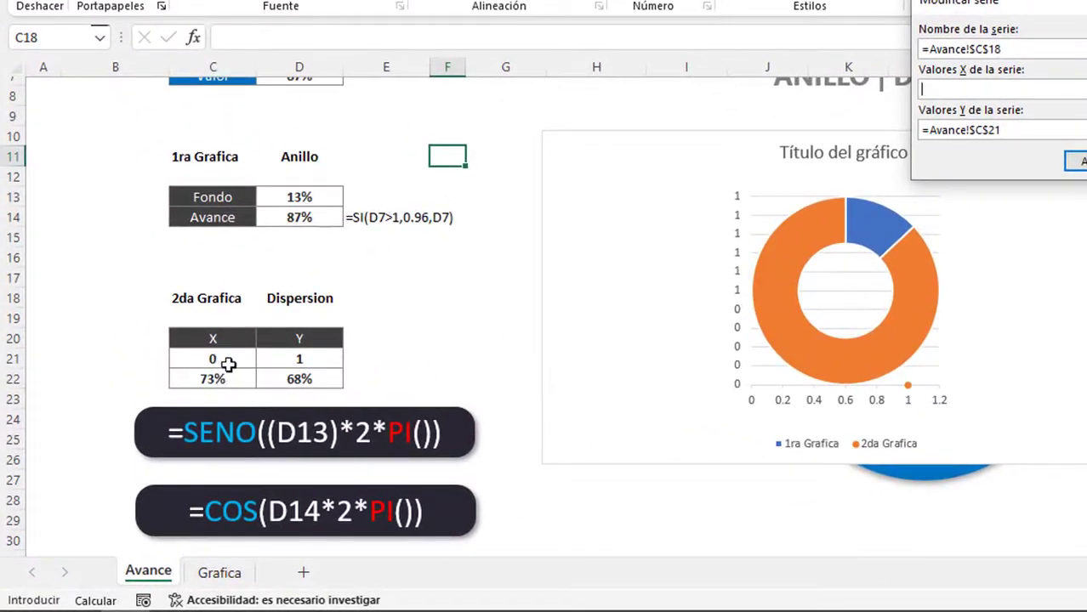
left_click_drag(229, 363, 231, 380)
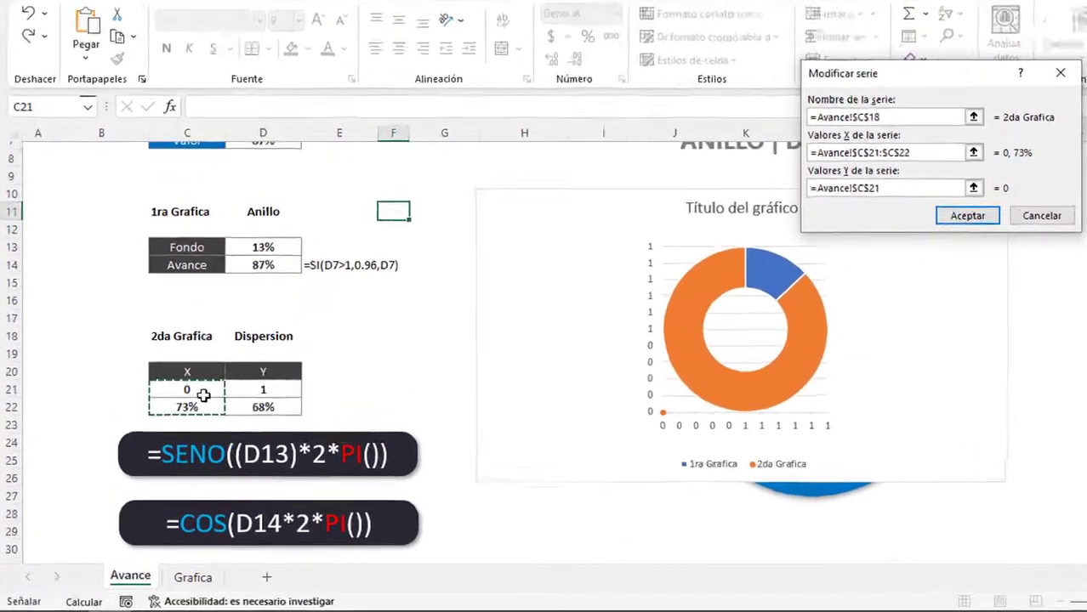
key("Tab")
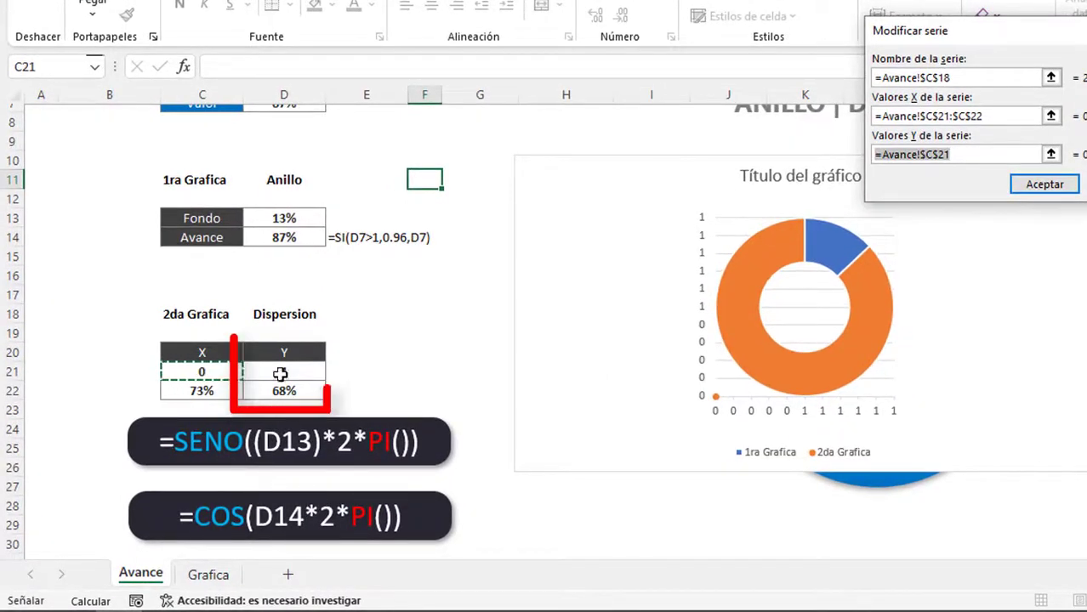
left_click_drag(284, 371, 291, 390)
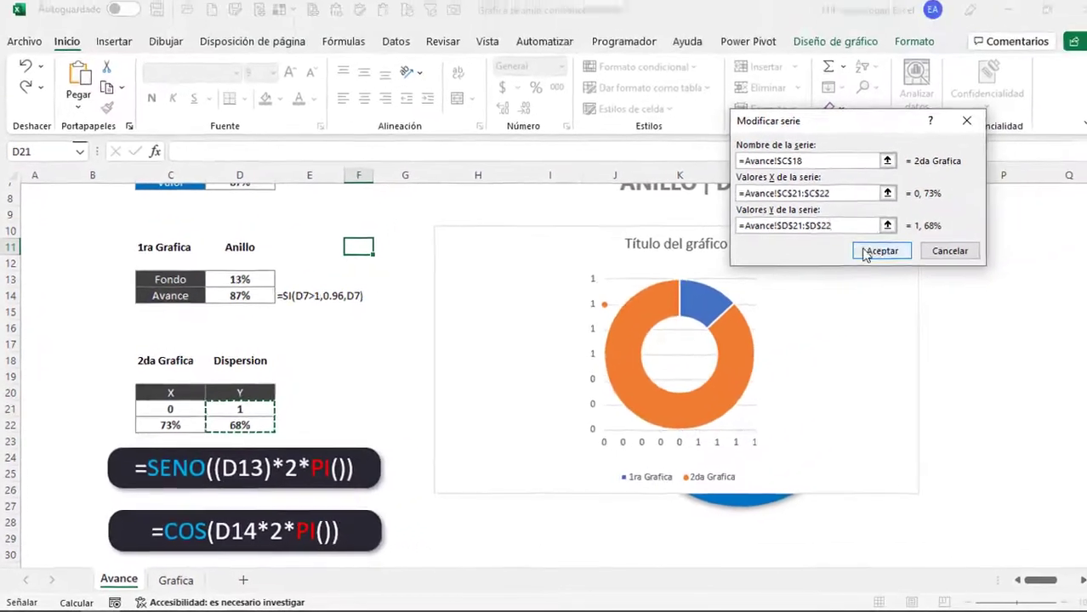
left_click(878, 250)
left_click(975, 308)
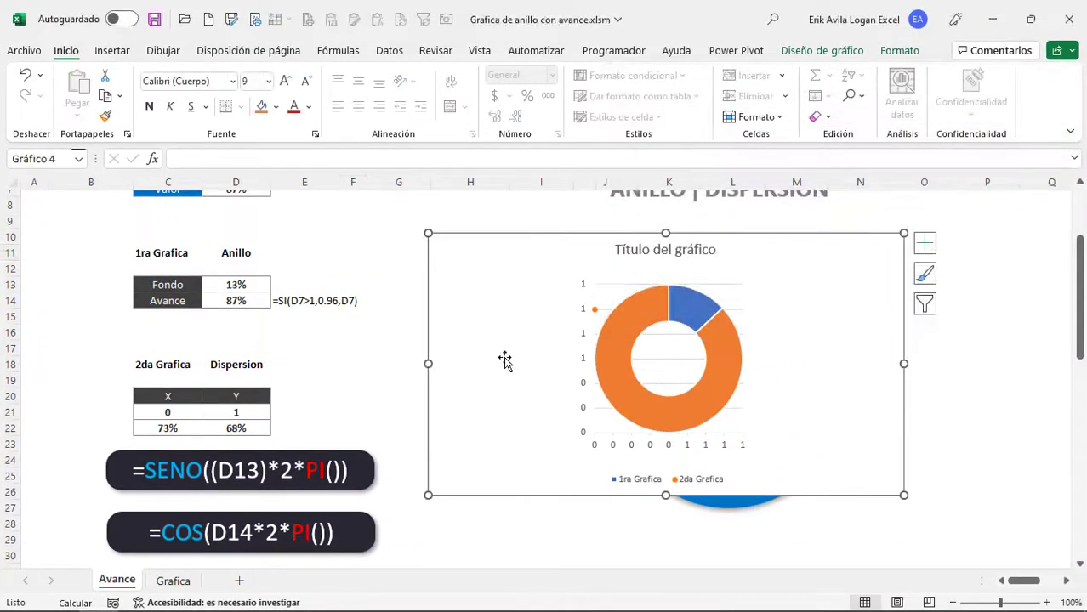
left_click(386, 322)
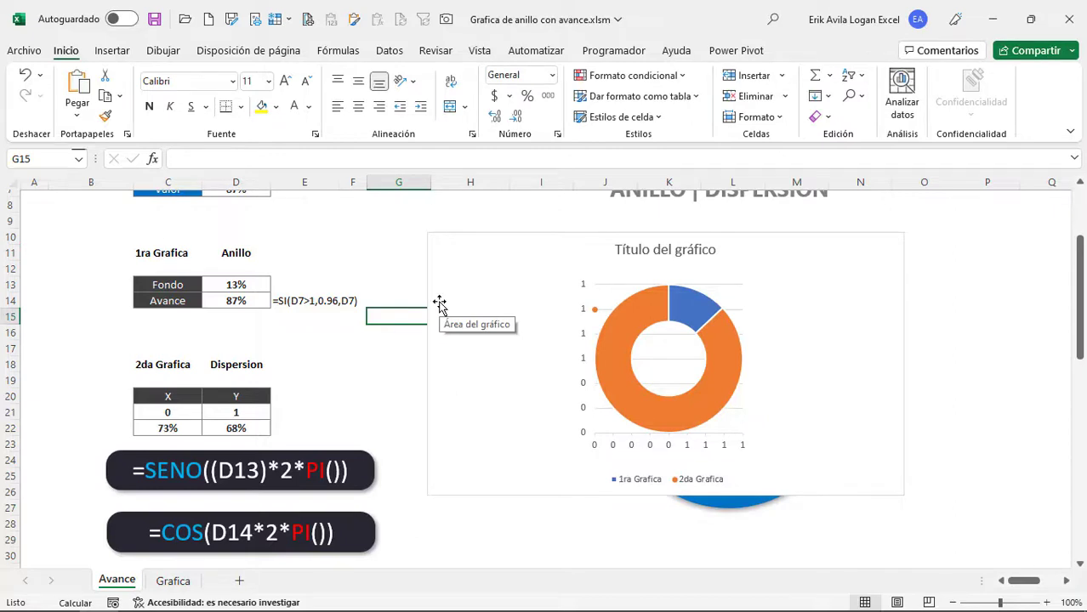
left_click(177, 414)
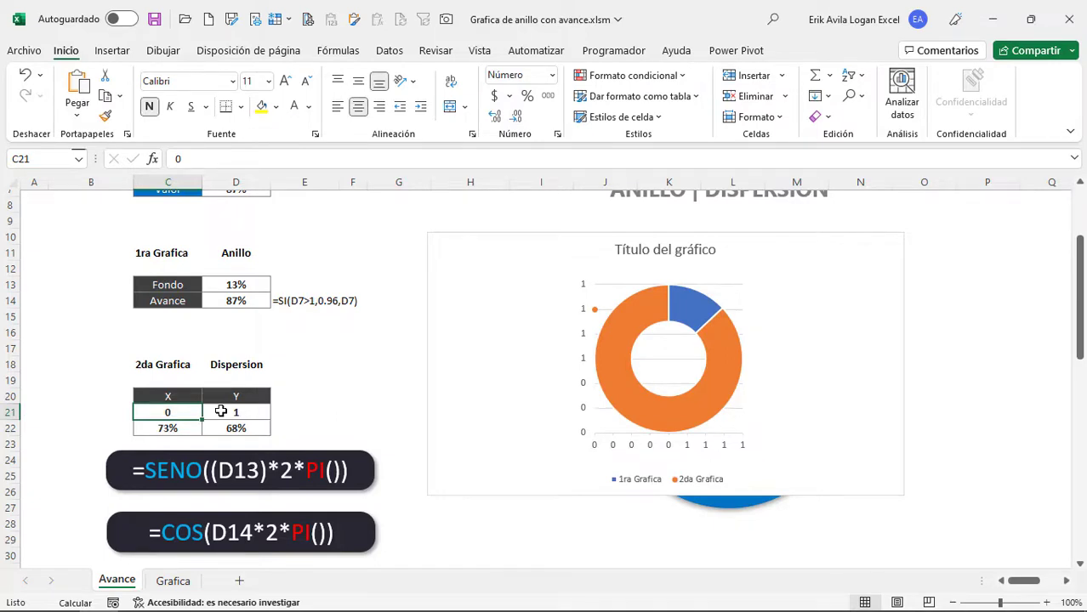
left_click_drag(160, 412, 252, 413)
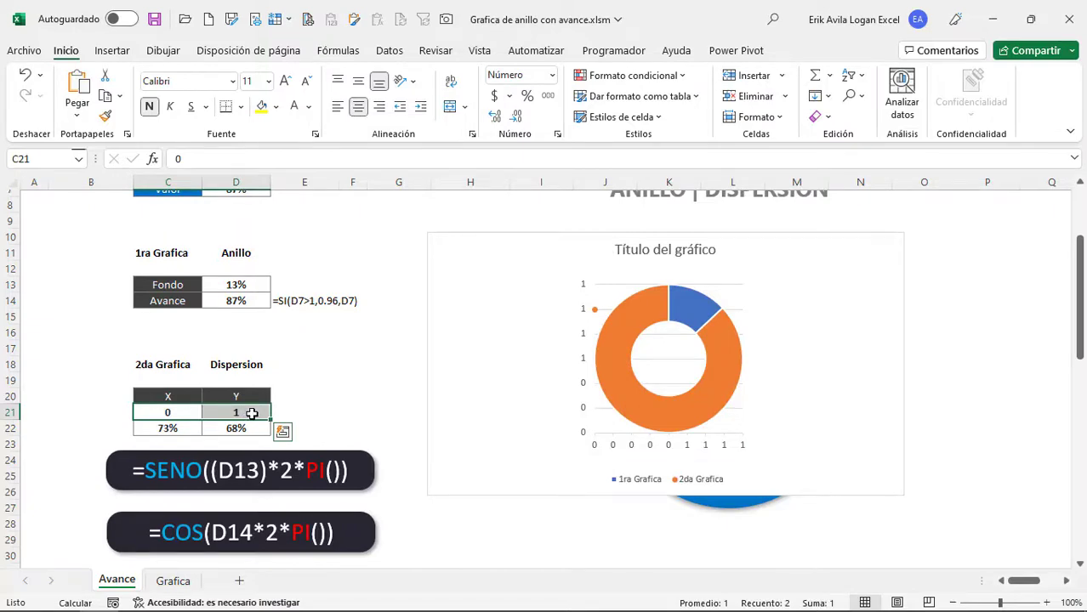
key("Left")
key("Right")
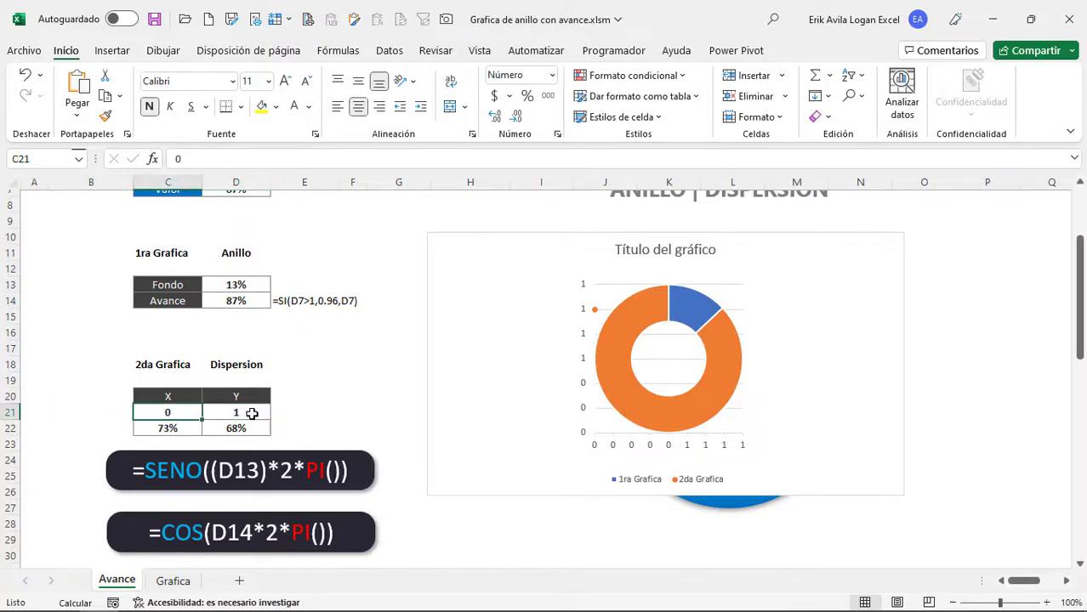
key("Right")
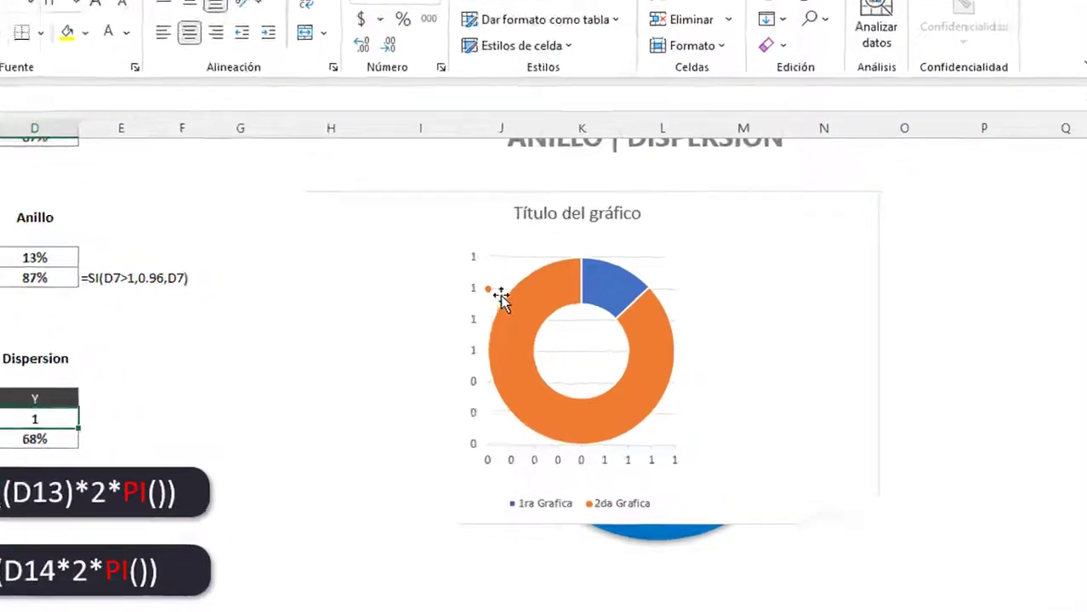
left_click(500, 293)
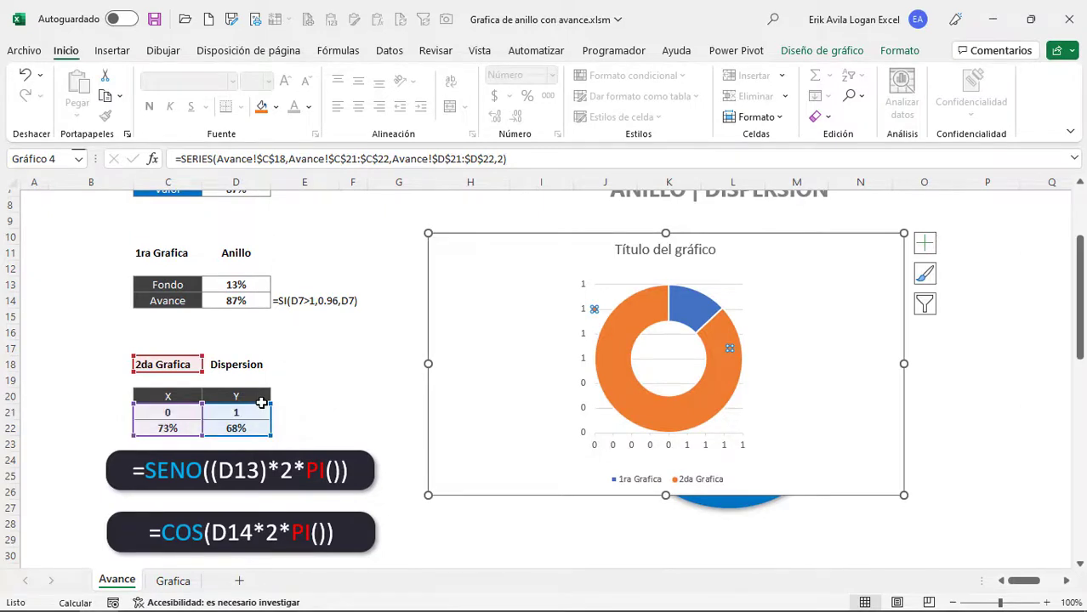
left_click(364, 409)
left_click(167, 427)
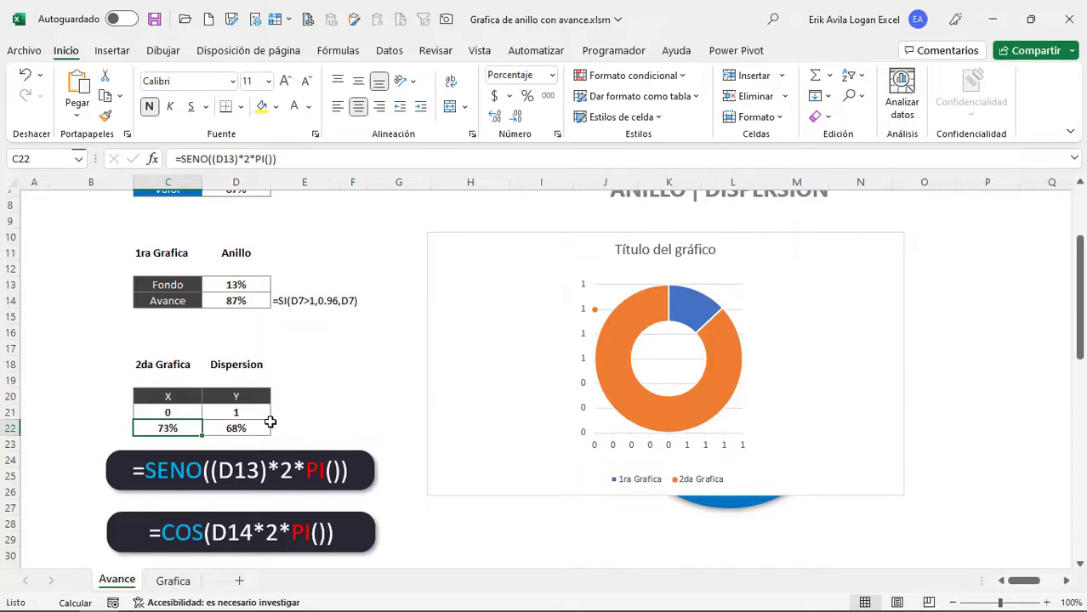
Re-enter C22 as =SENO((D13)*2*PI()), so it returns 81%
key("Delete")
type("=")
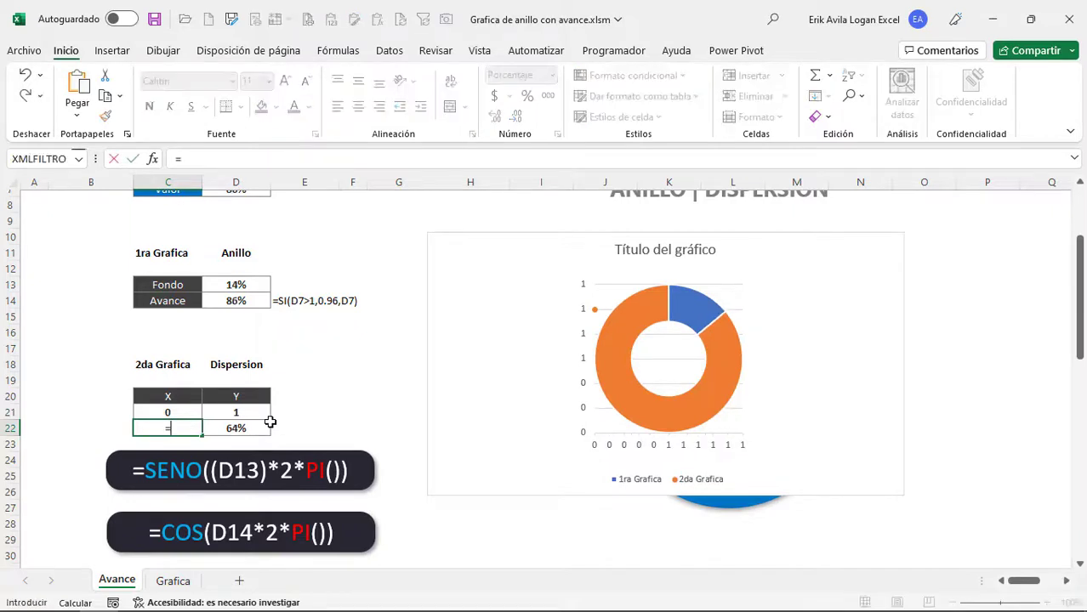
type("seno")
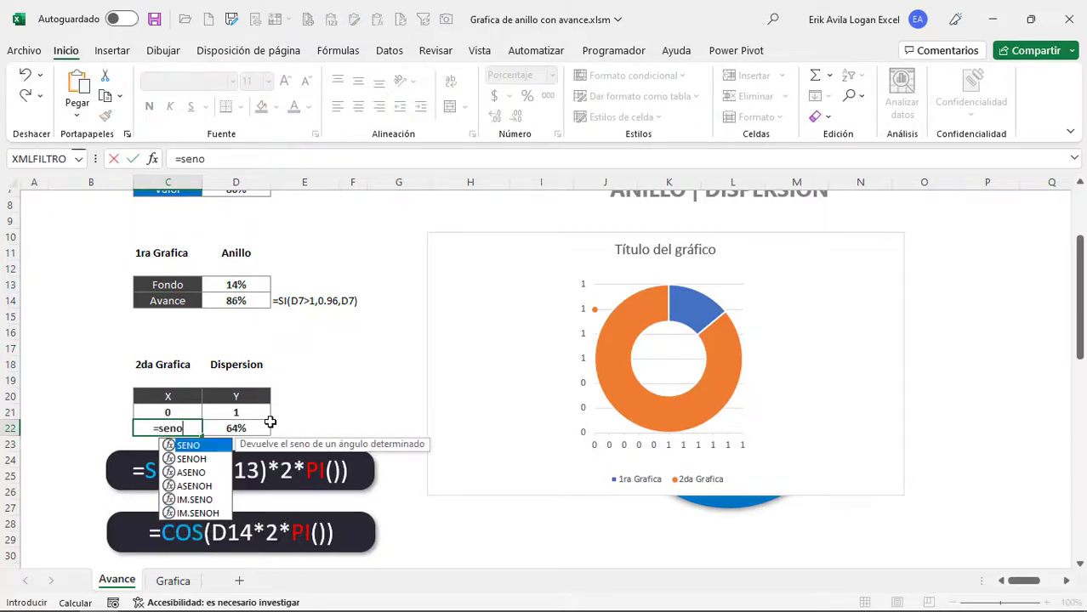
type("(")
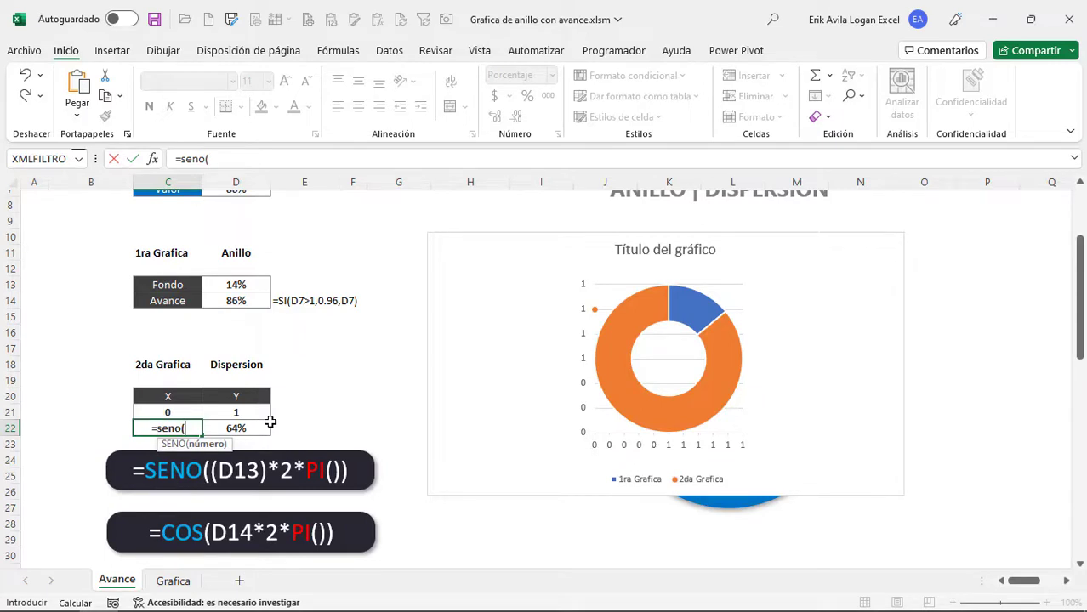
type("(")
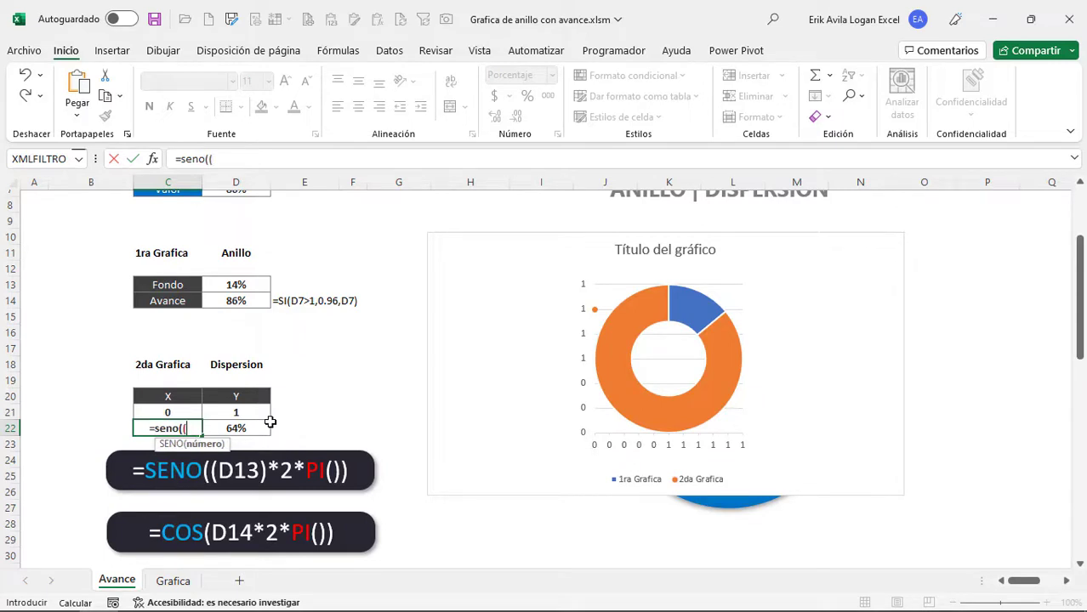
left_click(252, 287)
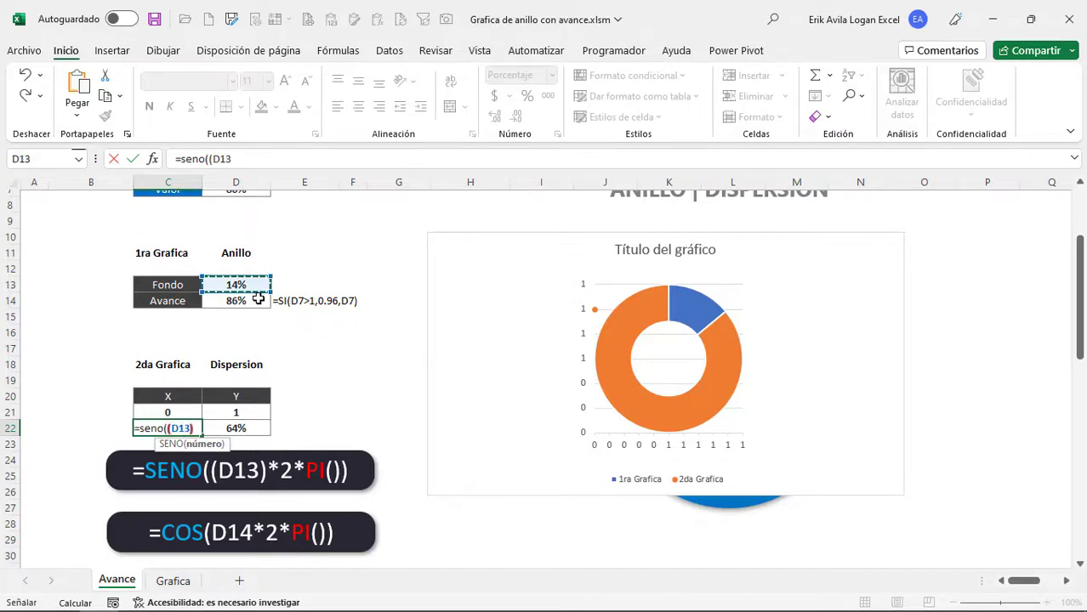
type(")*")
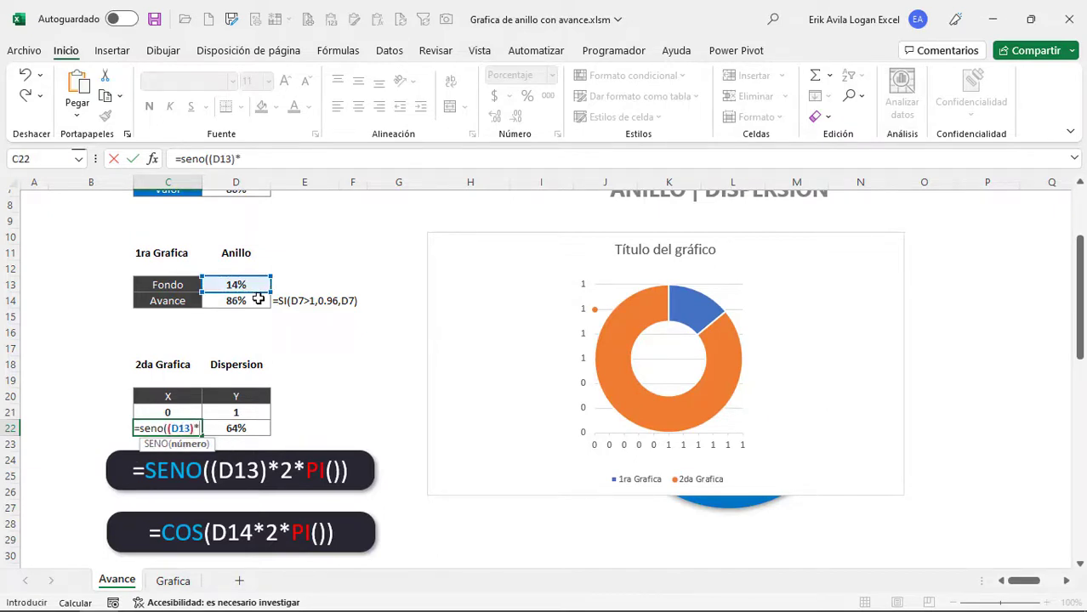
type("2*")
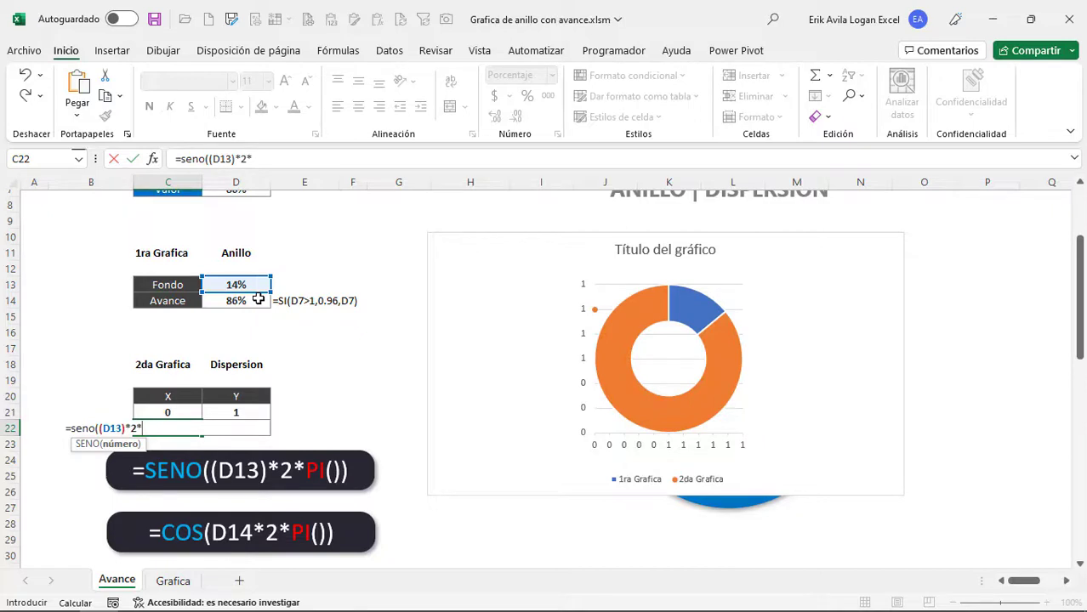
type("pi()")
type(")")
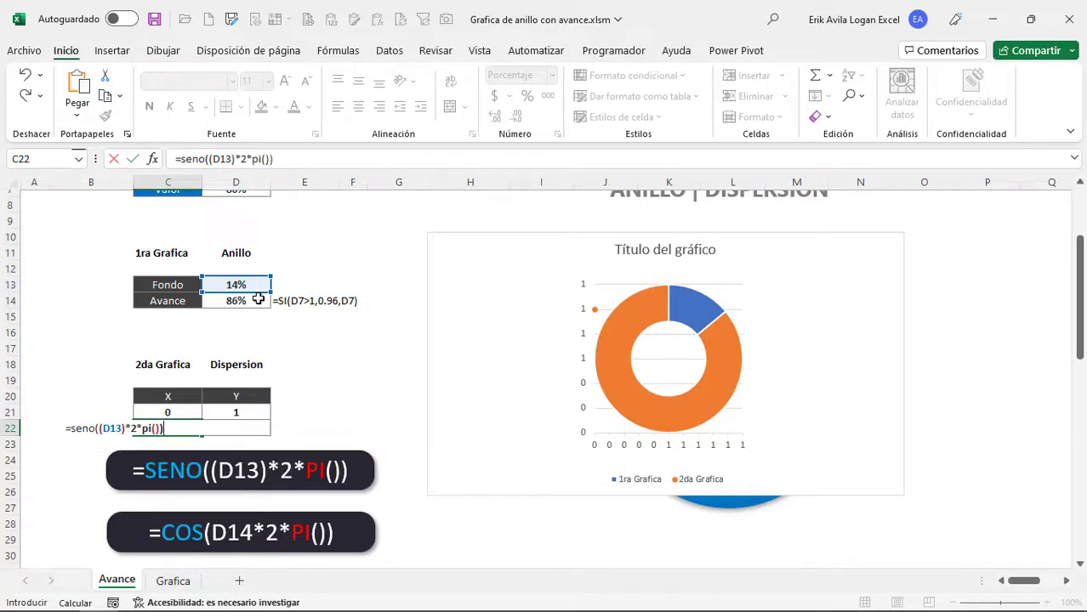
key("ctrl+Return")
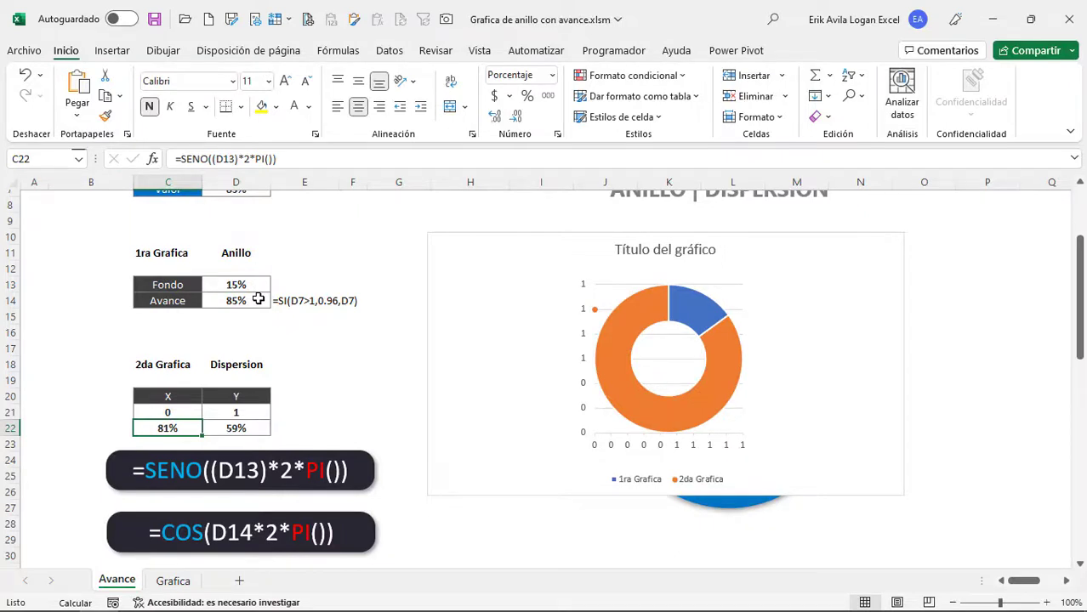
left_click(256, 431)
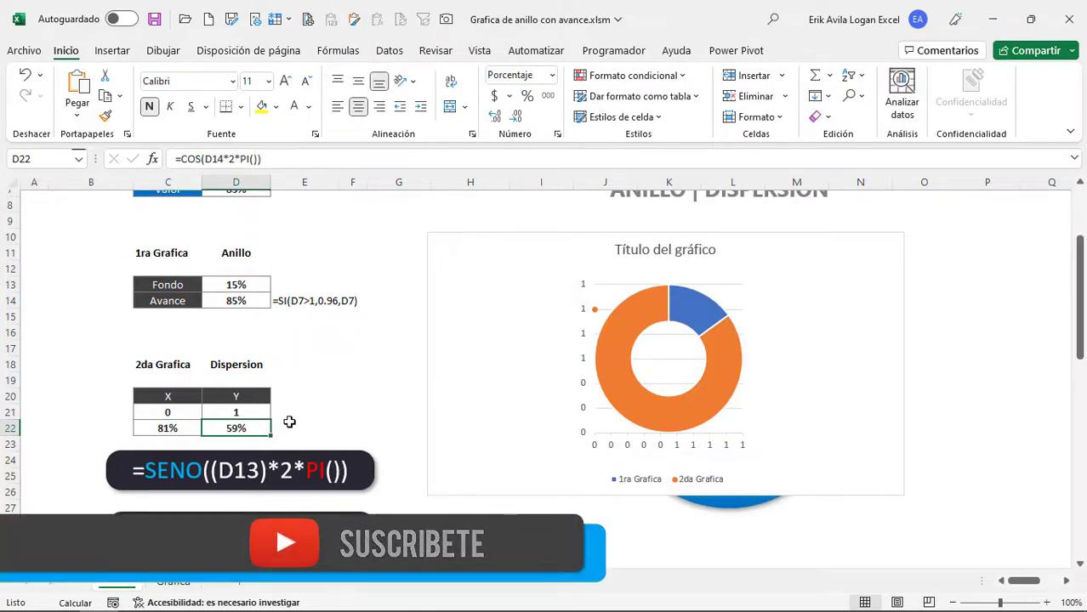
Replace D22 with =COS(D14*2*PI()) for the scatter point's Y value
key("Delete")
type("=cos")
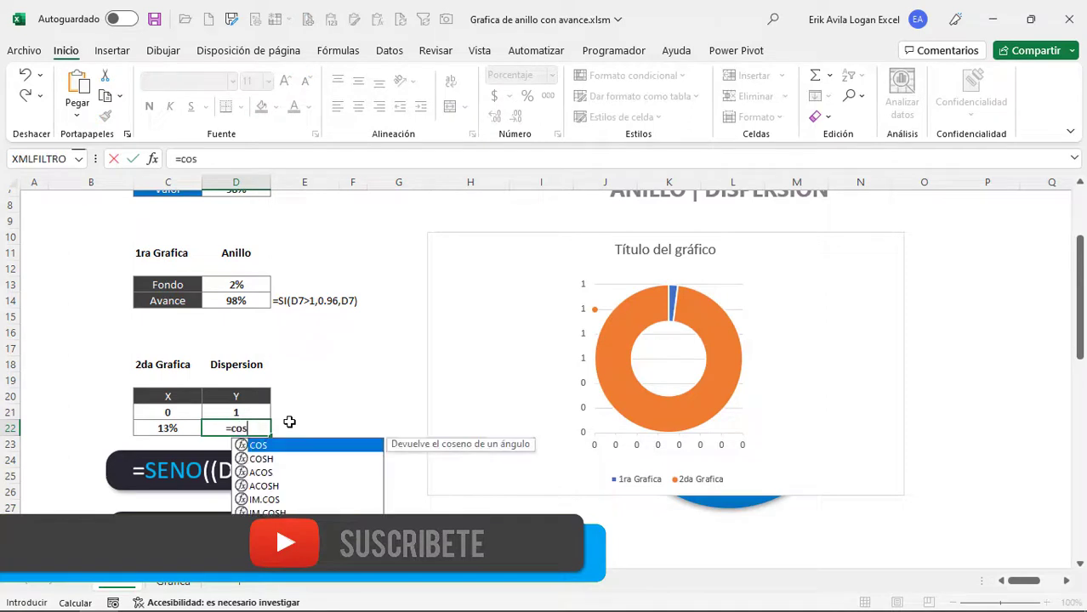
type("(")
left_click(259, 303)
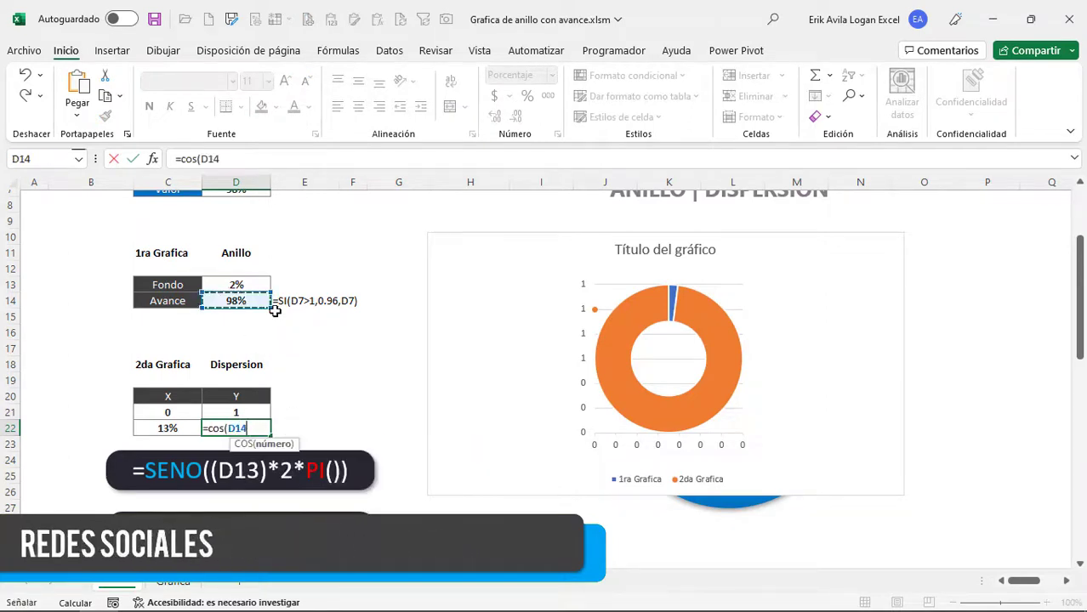
type("*2")
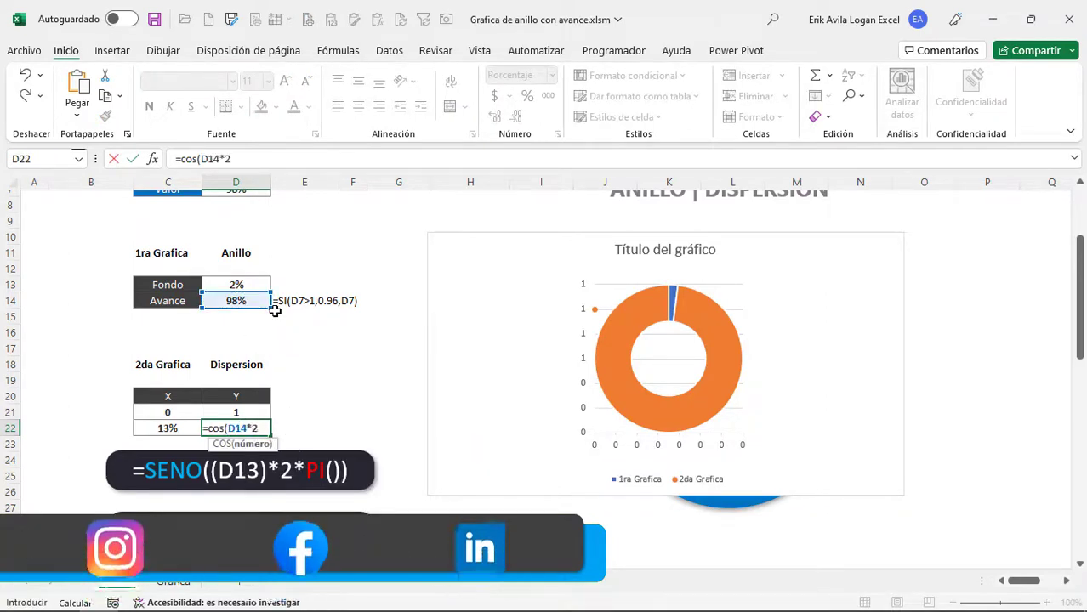
type("*pi()")
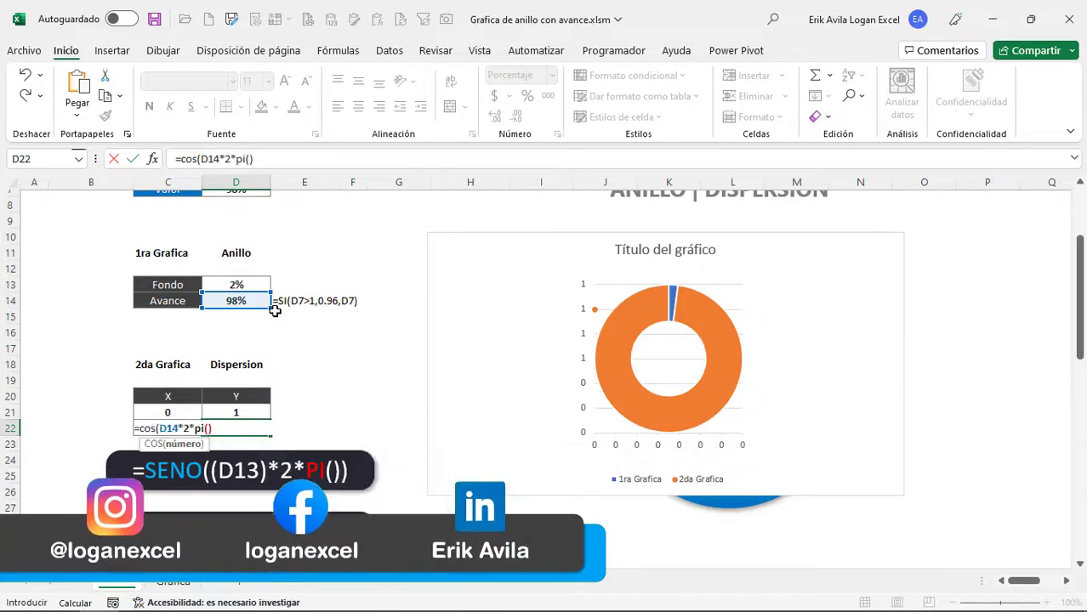
type(")")
key("ctrl+Return")
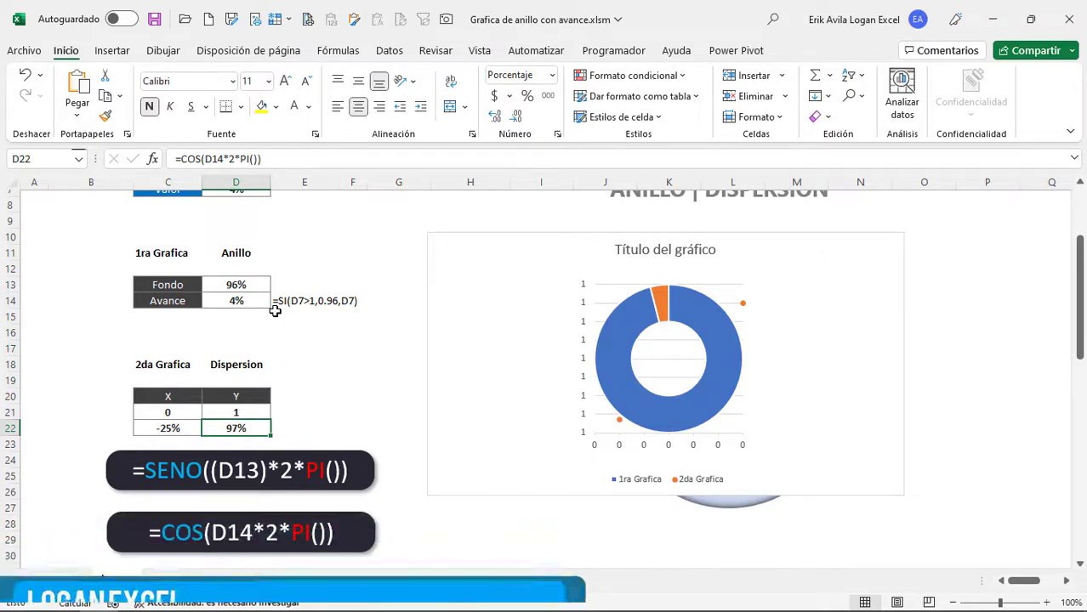
left_click(743, 303)
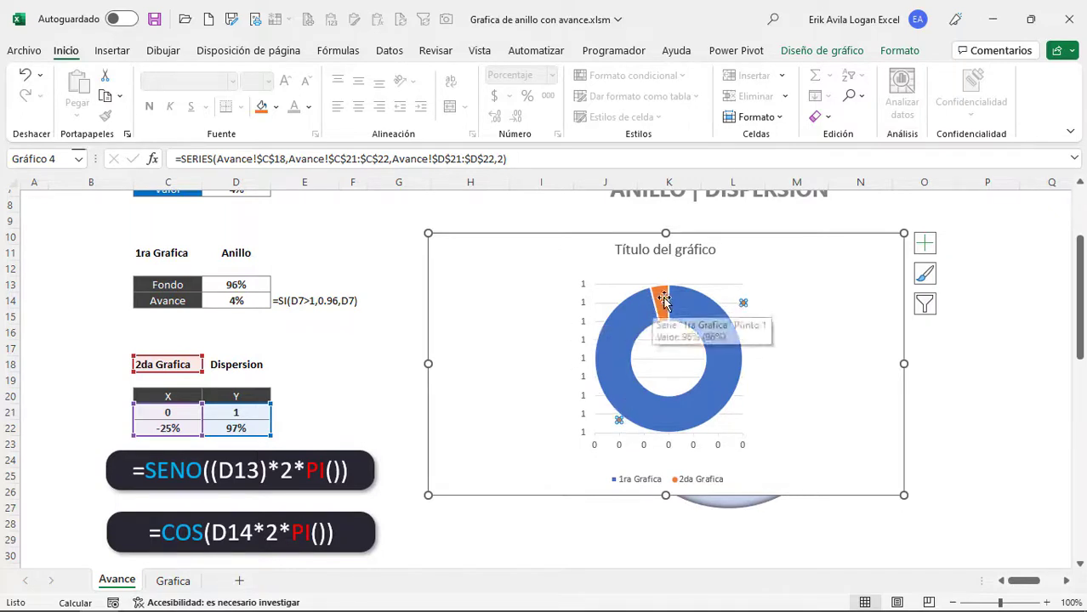
mouse_move(691, 359)
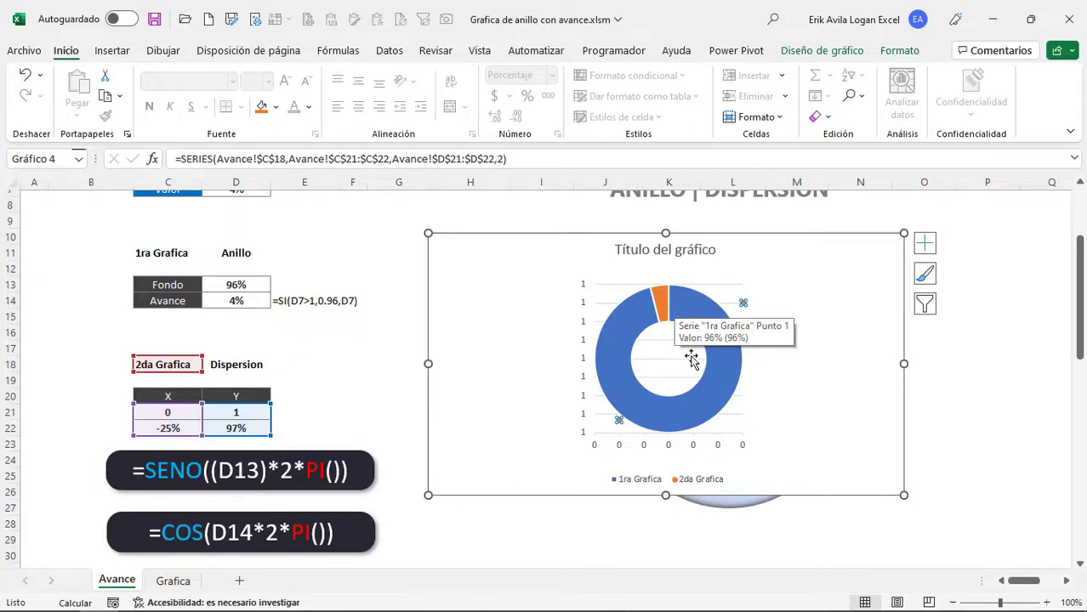
Bound the vertical axis from -1.15 to 1.15 in Format Axis
scroll(696, 360, "down", 2)
scroll(714, 369, "up", 3)
left_click(585, 359)
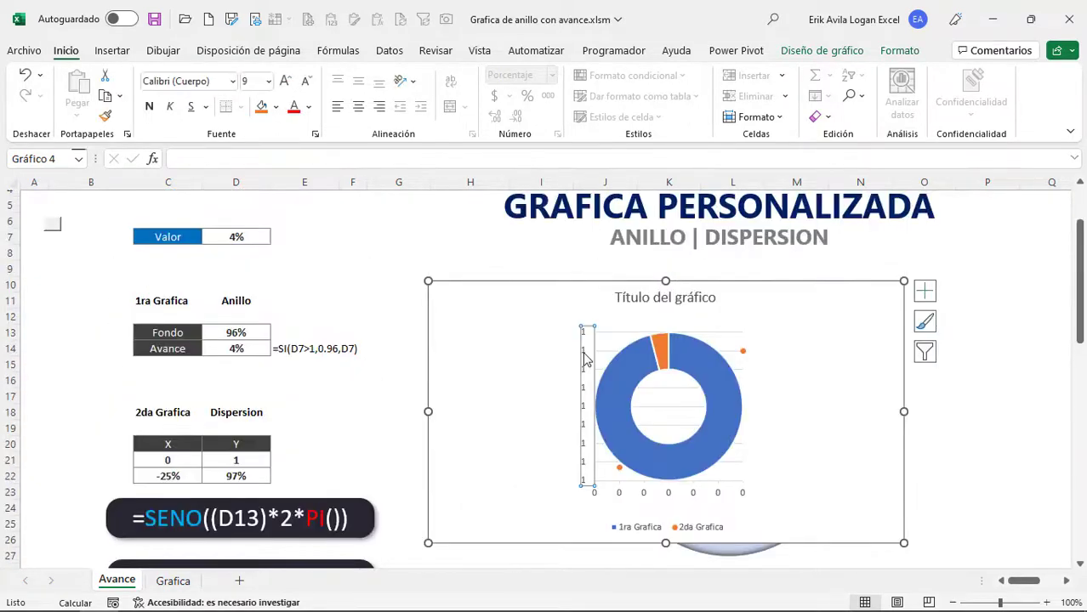
double_click(585, 358)
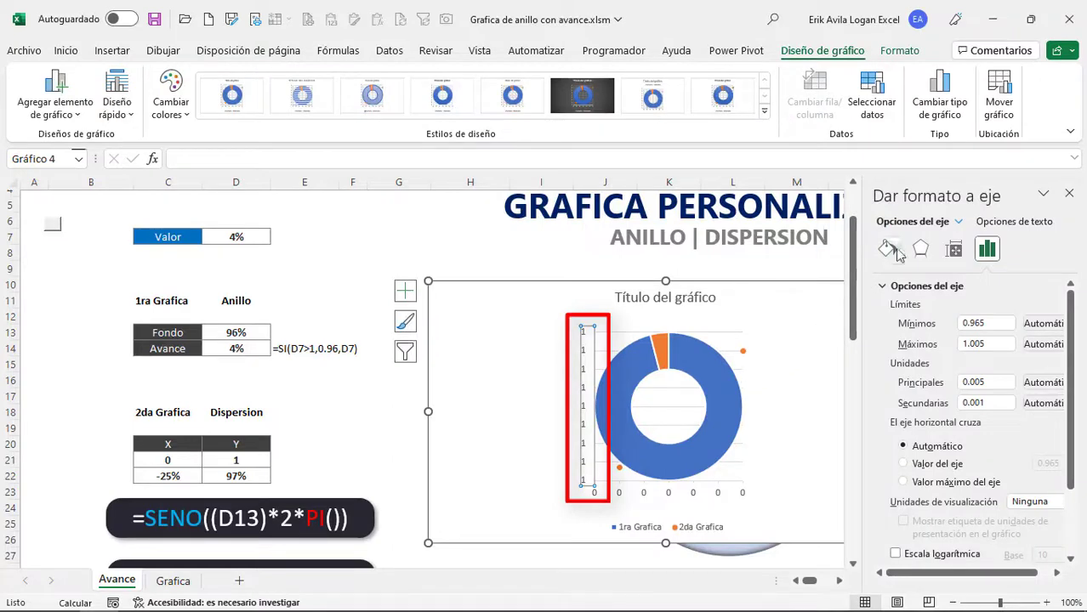
double_click(984, 323)
type("-")
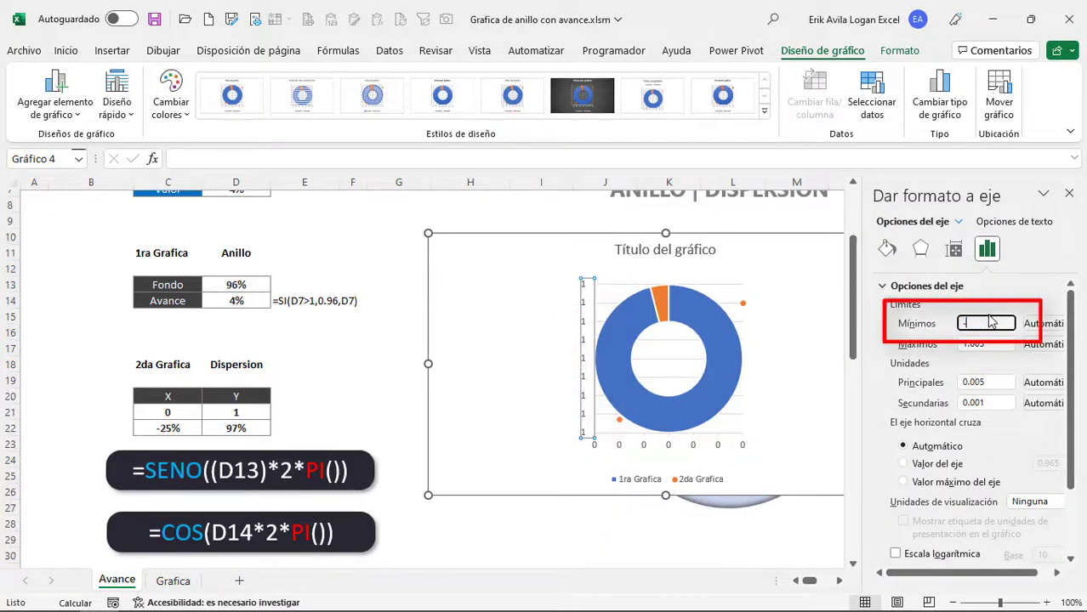
type("1.15")
double_click(994, 343)
scroll(991, 348, "up", 2)
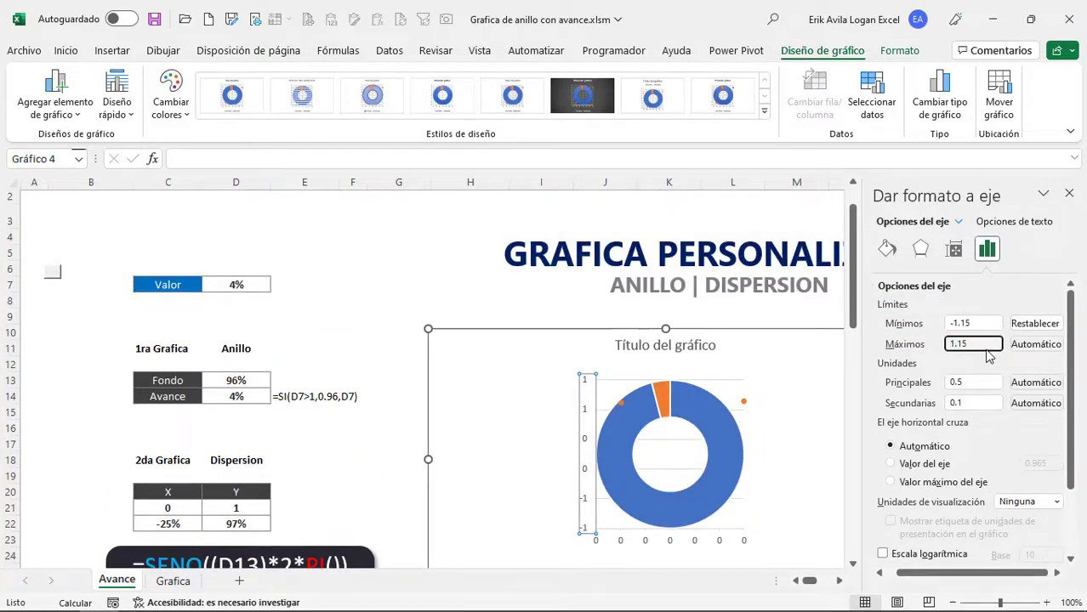
key("Return")
Set the horizontal axis minimum to -1.15
left_click(651, 532)
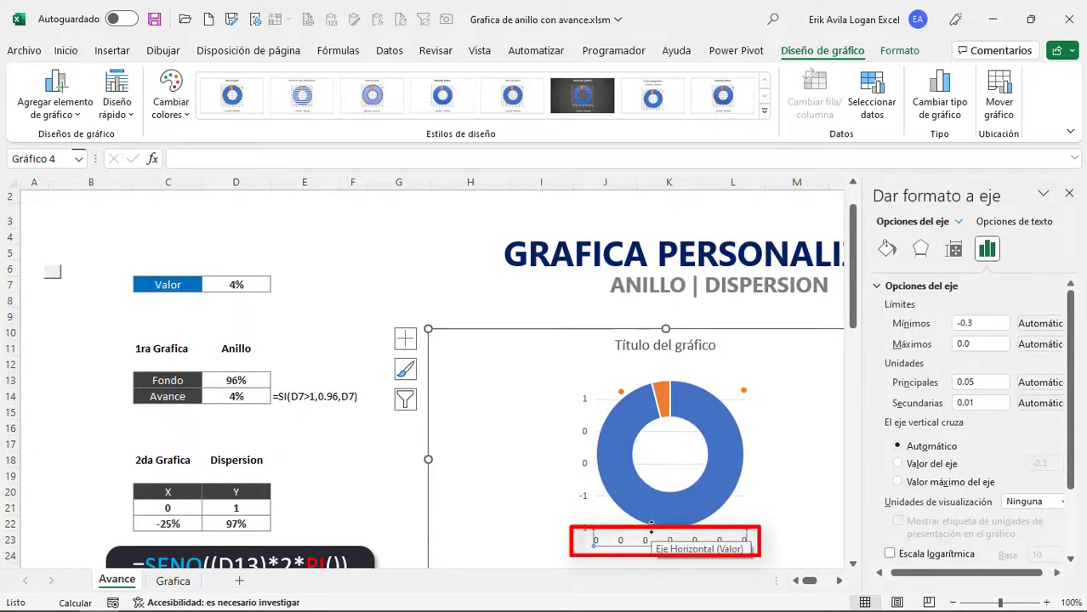
scroll(680, 476, "up", 1)
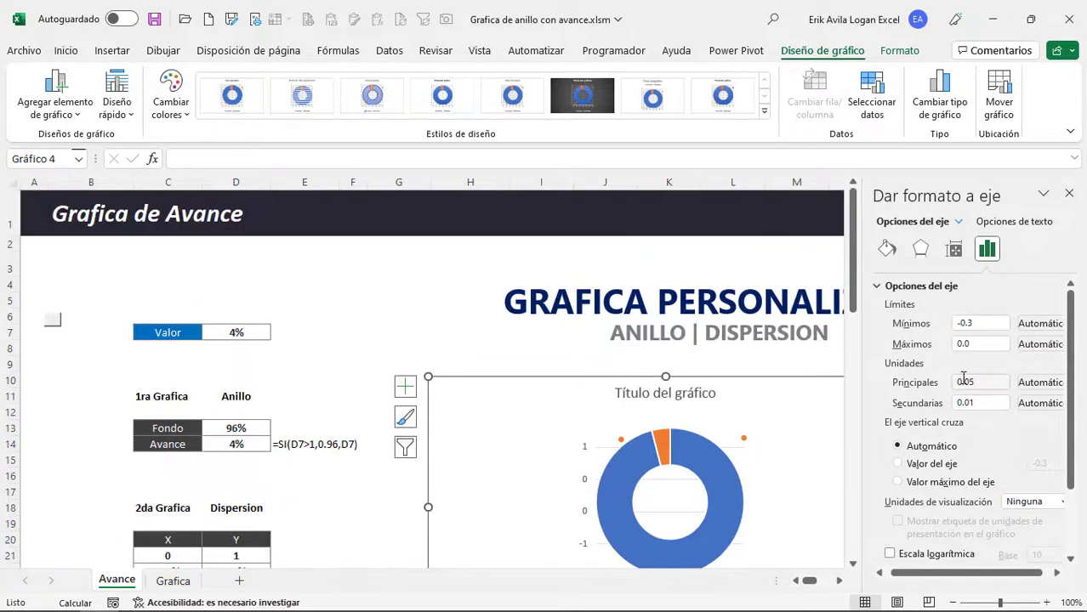
scroll(748, 430, "down", 1)
scroll(978, 340, "down", 3)
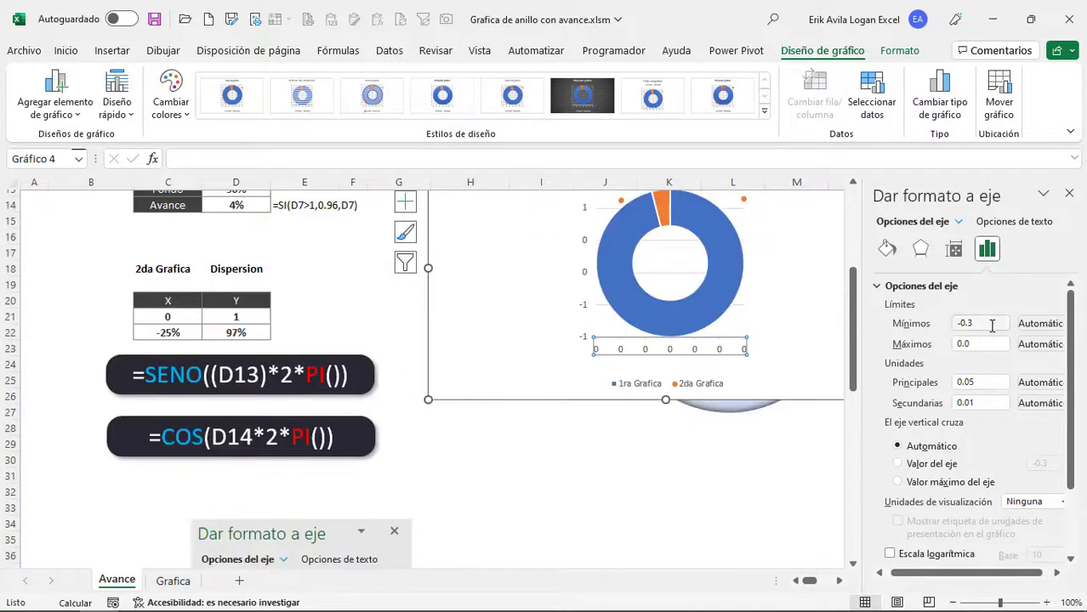
left_click_drag(991, 326, 929, 325)
scroll(702, 348, "up", 2)
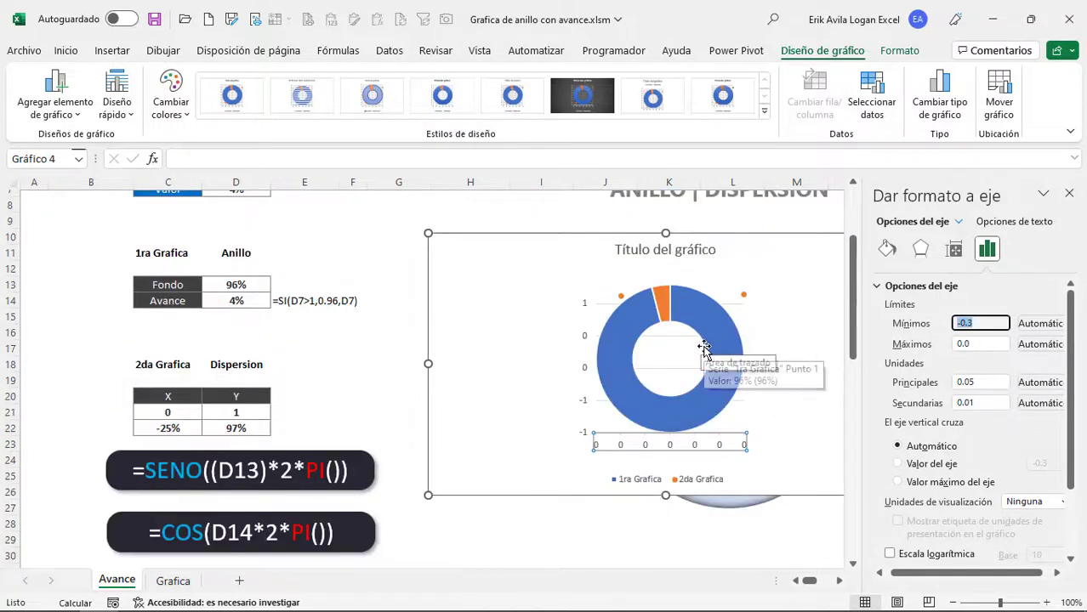
type("-15")
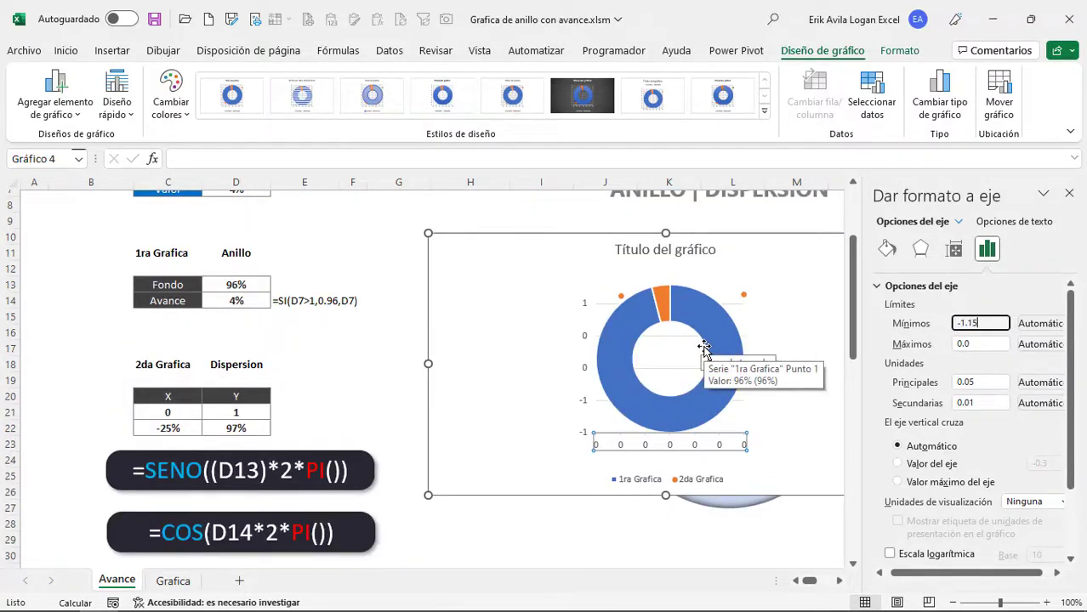
key("Tab")
key("Tab")
type("1.15")
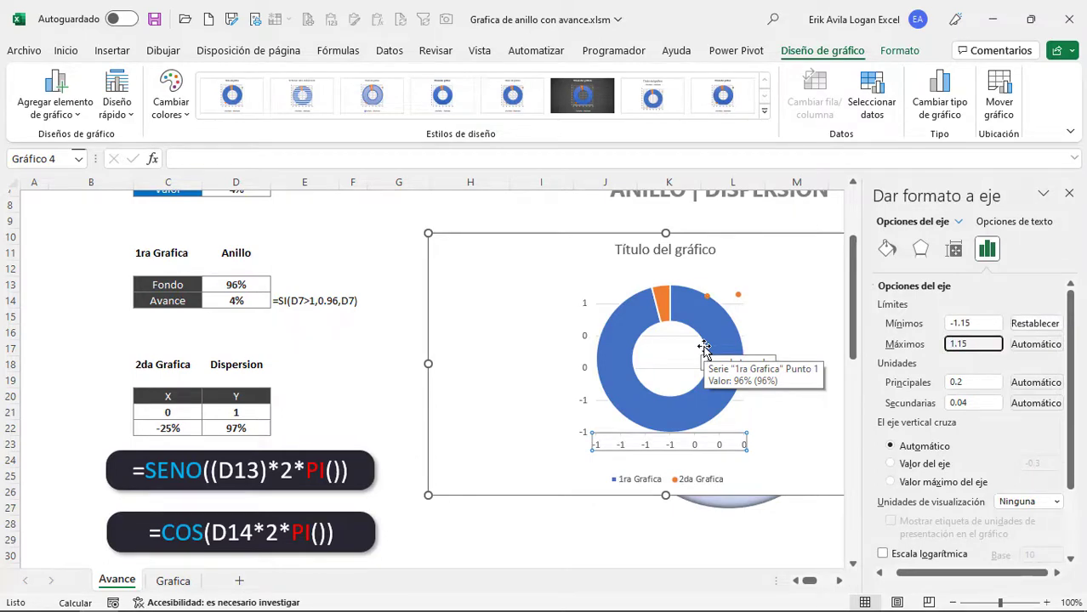
left_click(352, 221)
Delete the default 'Título del gráfico' title from the doughnut chart
scroll(625, 315, "up", 1)
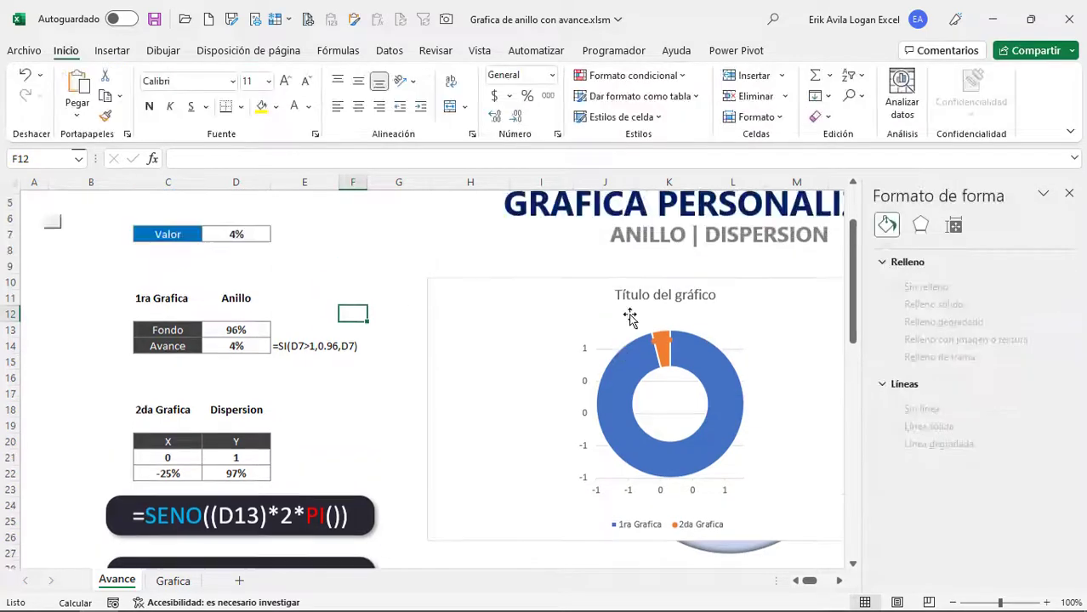
scroll(638, 344, "down", 2)
scroll(642, 342, "down", 2)
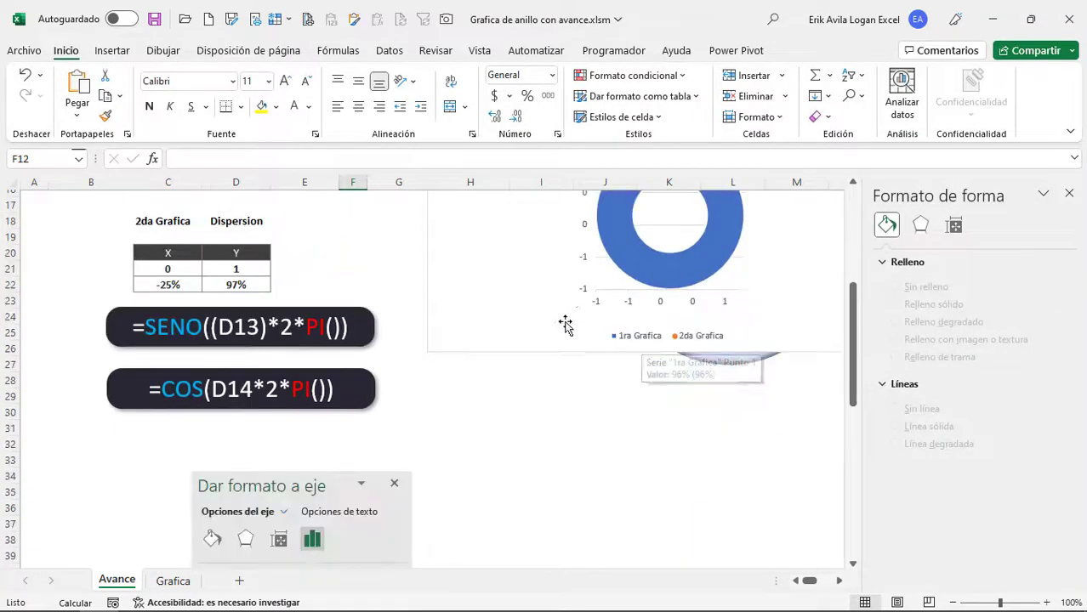
scroll(565, 322, "down", 3)
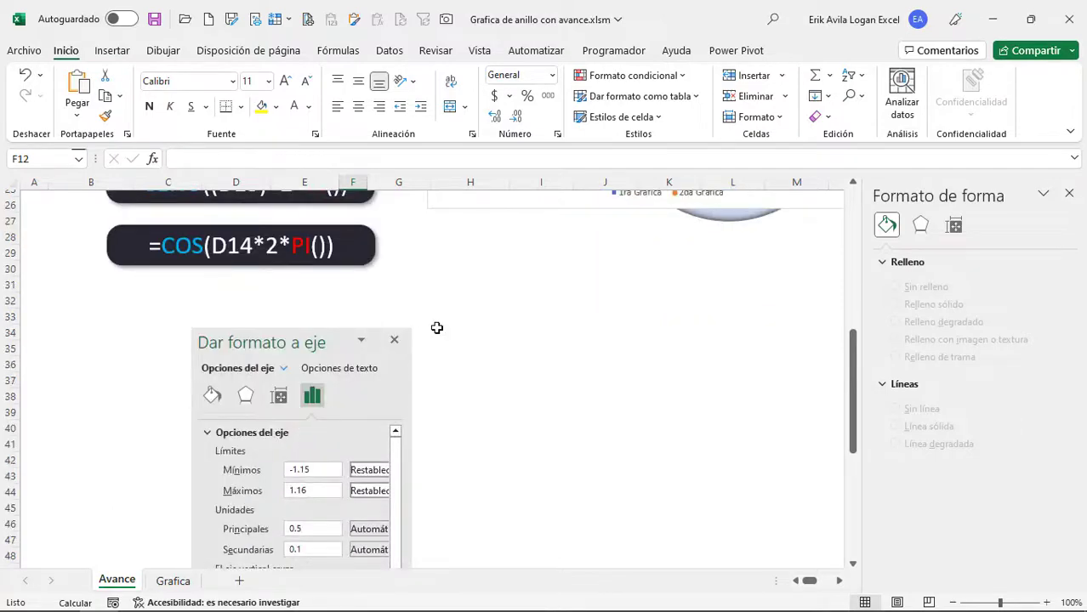
scroll(533, 398, "up", 3)
scroll(534, 398, "up", 4)
scroll(587, 391, "up", 1)
left_click(637, 385)
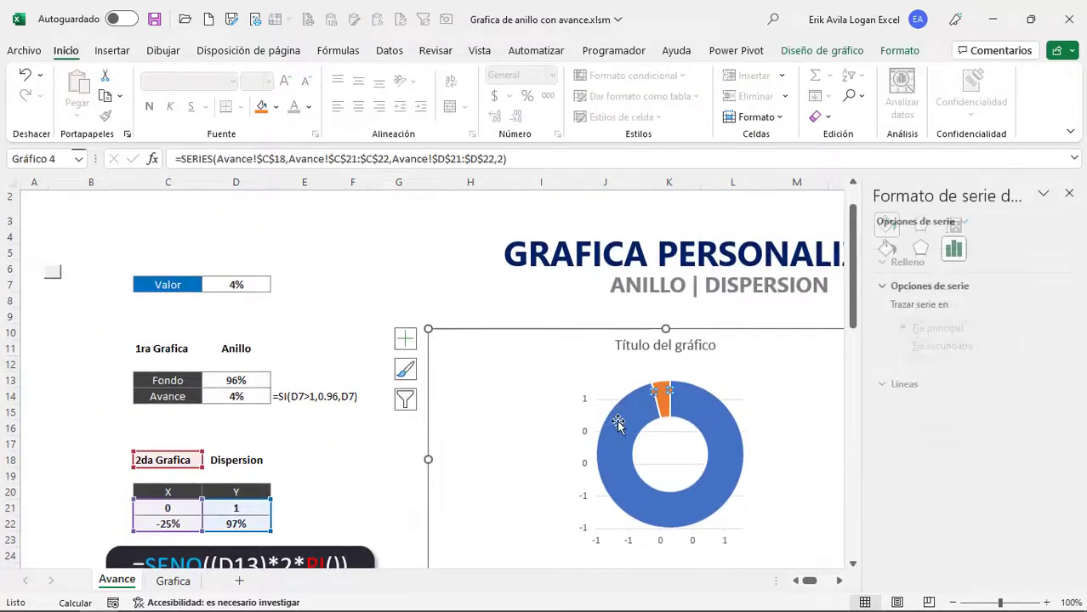
left_click(307, 299)
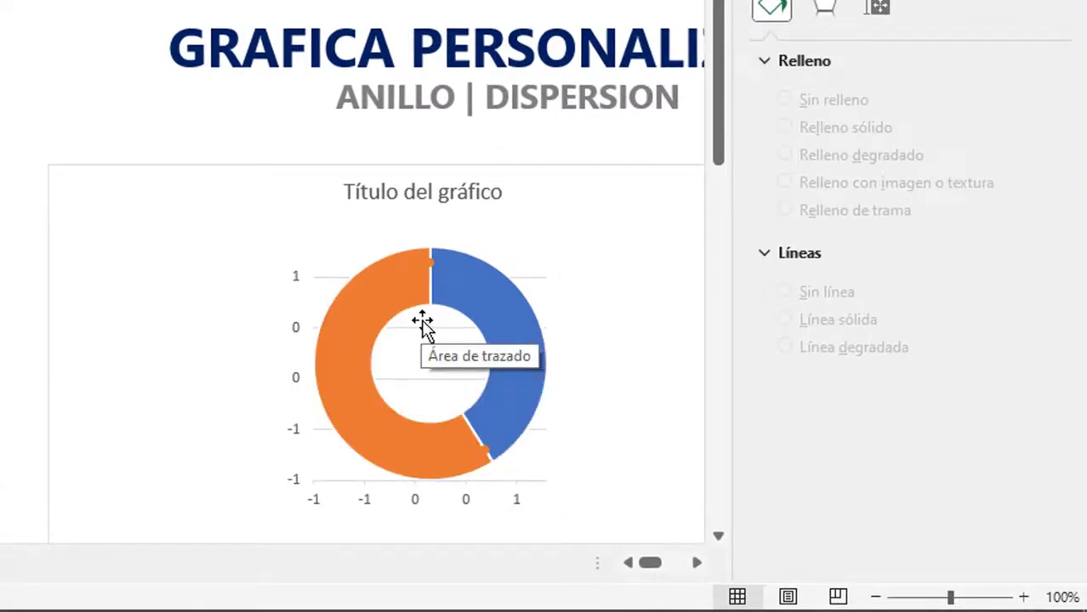
left_click(240, 146)
left_click(374, 194)
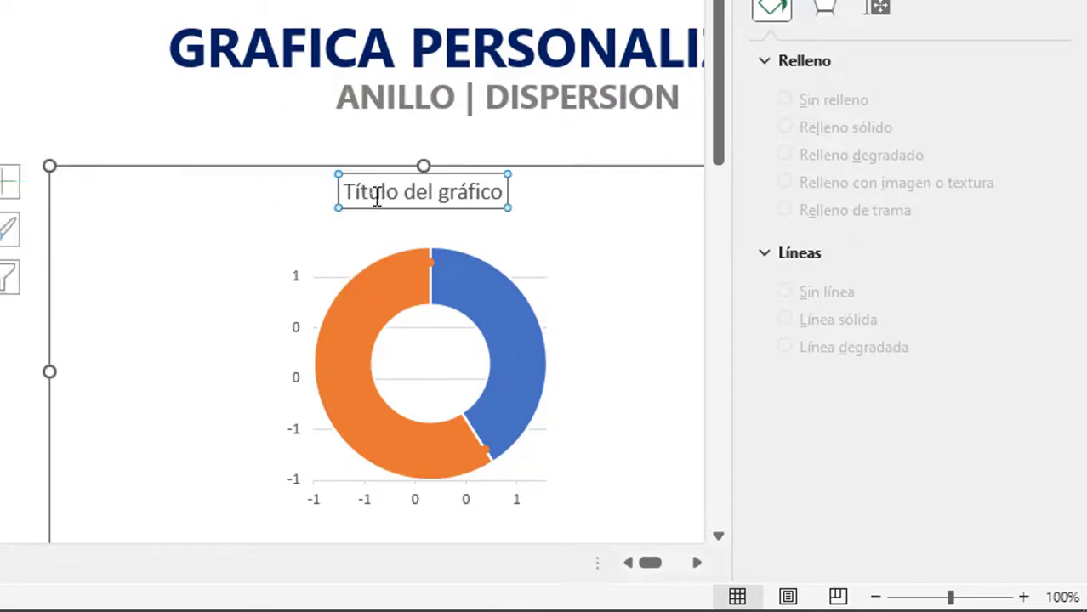
key("Delete")
left_click(430, 221)
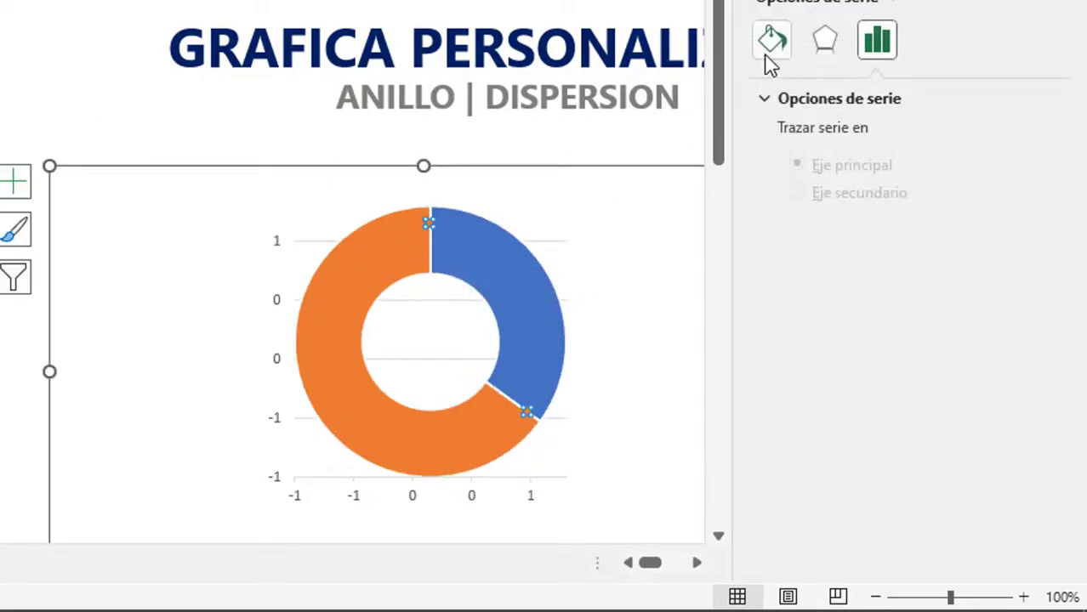
Switch the orange scatter end markers to a built-in style and raise their size from 6 to 19
left_click(768, 51)
left_click(875, 101)
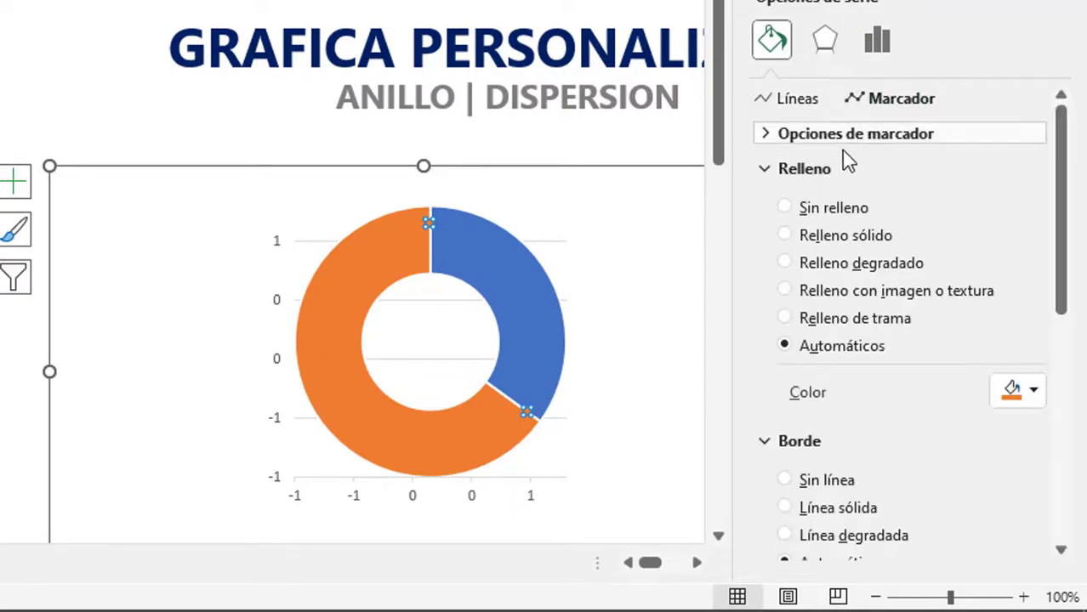
left_click(767, 136)
left_click(828, 228)
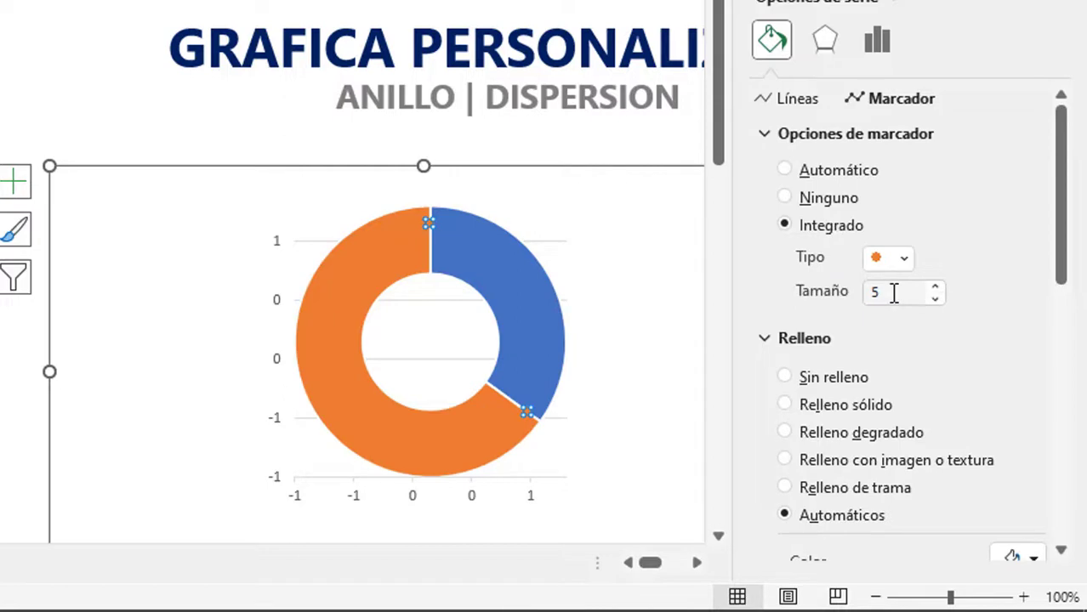
left_click(936, 288)
left_click(936, 287)
left_click(936, 288)
left_click(936, 287)
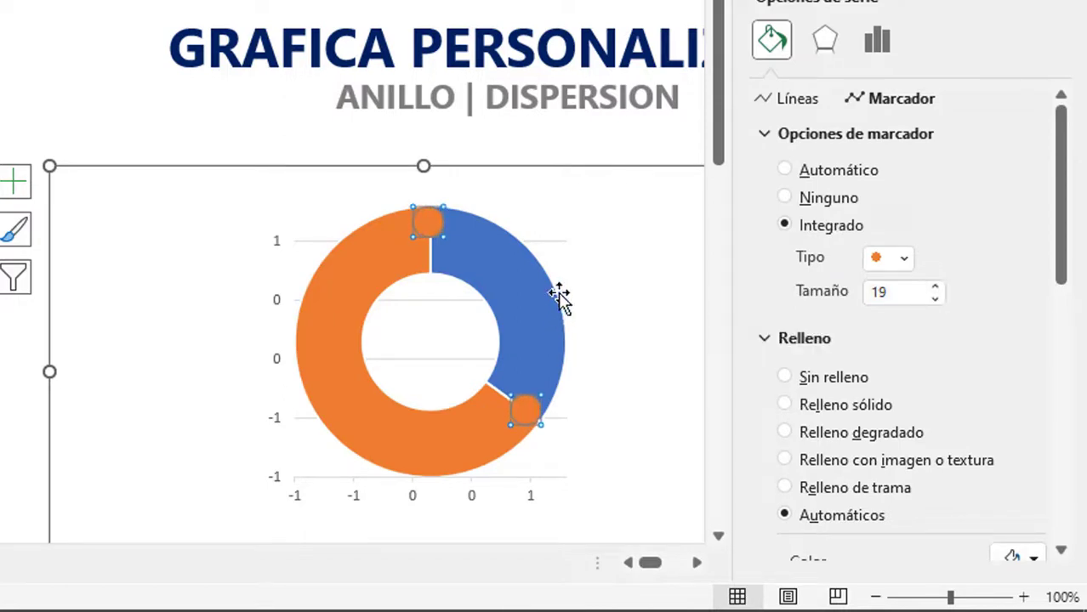
left_click(514, 257)
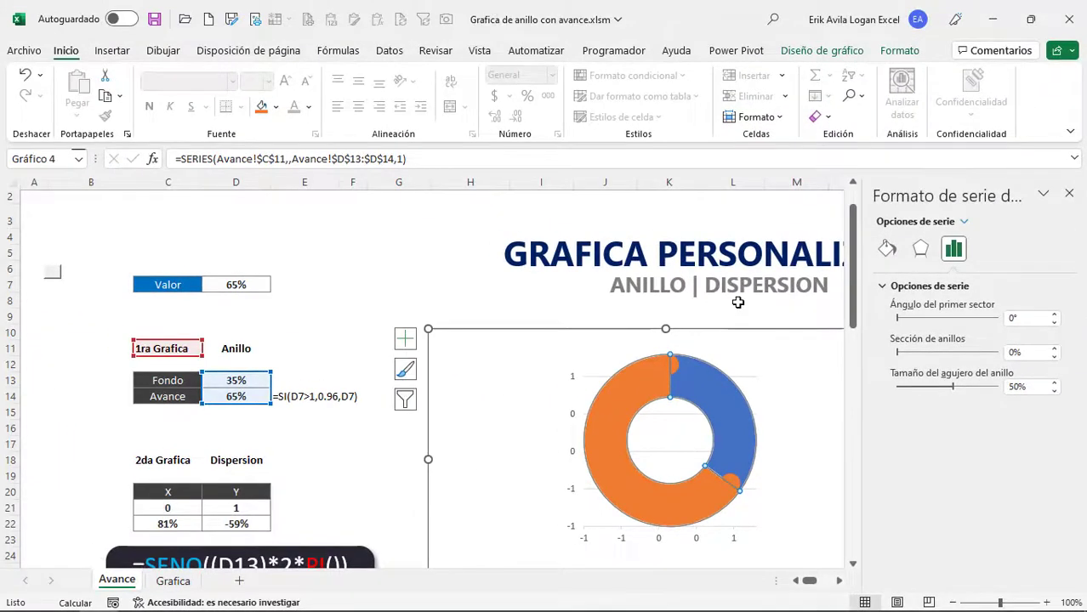
Set the donut ring's hole size to 75% to thin the ring
left_click(738, 302)
left_click(722, 404)
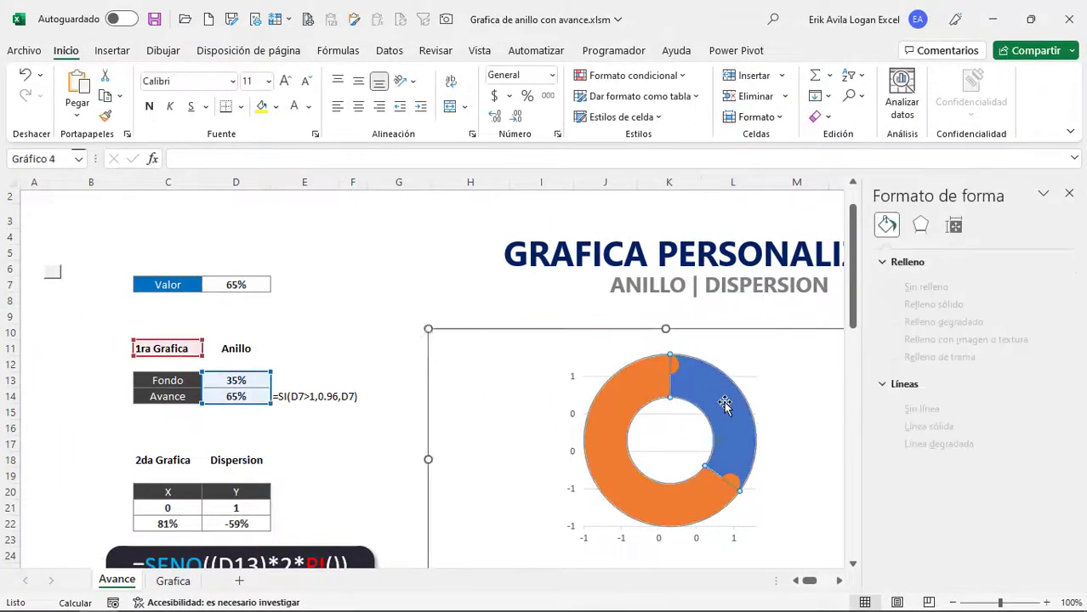
left_click(722, 403)
left_click(1025, 387)
type("75")
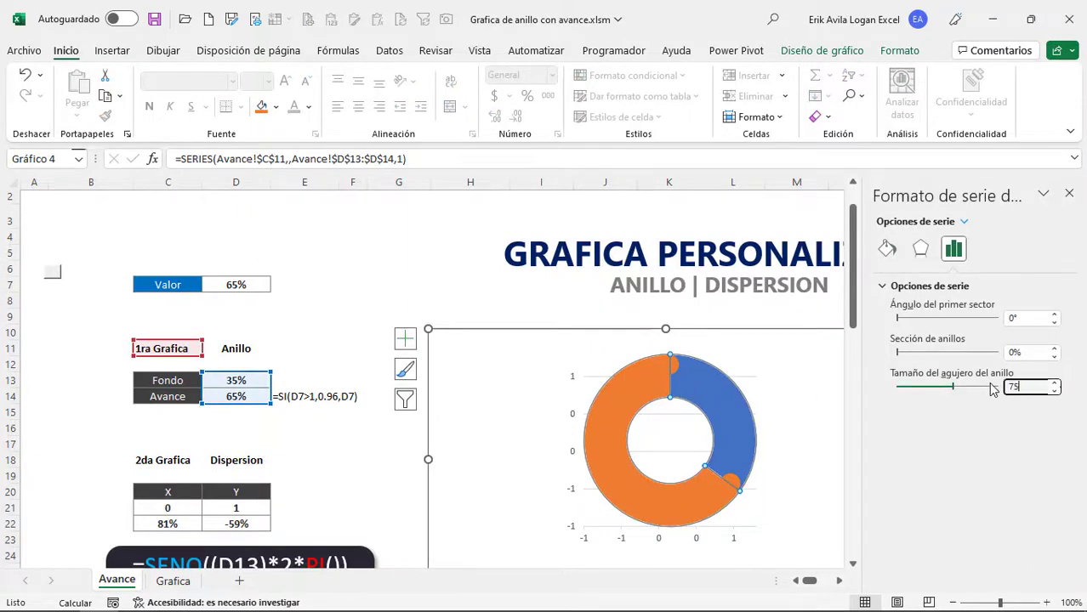
key("Return")
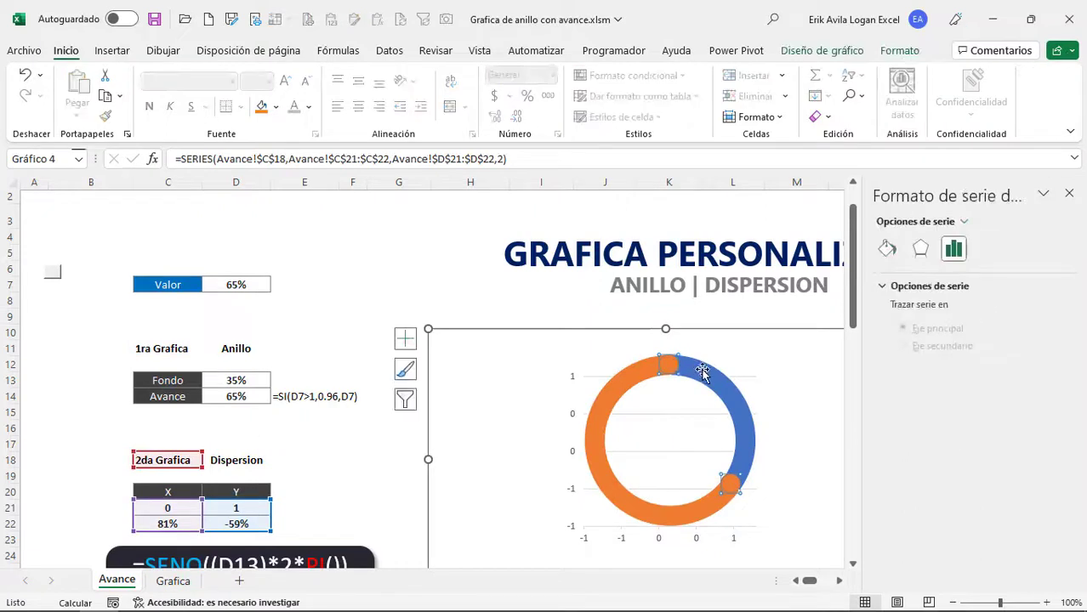
Try size 20 for the scatter end markers and preview the chart
left_click(887, 249)
left_click(961, 287)
left_click(884, 308)
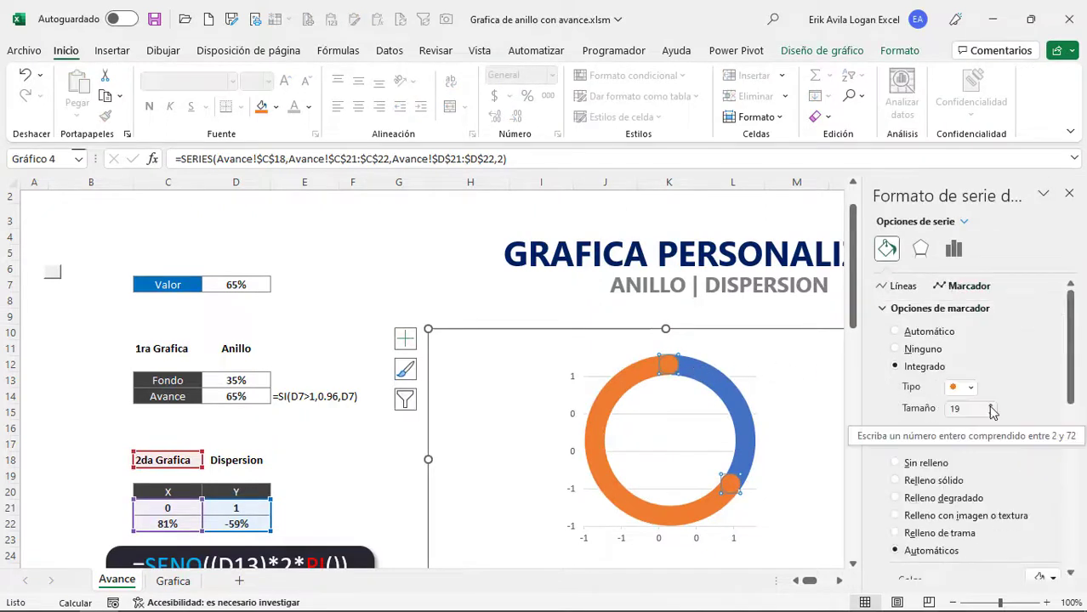
left_click(990, 405)
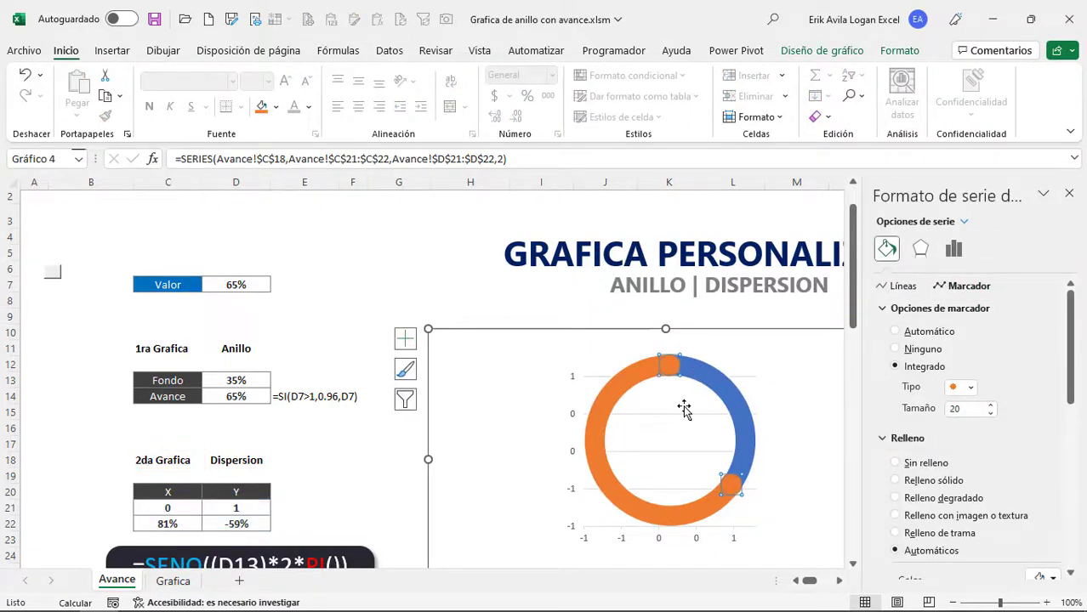
scroll(694, 418, "down", 1)
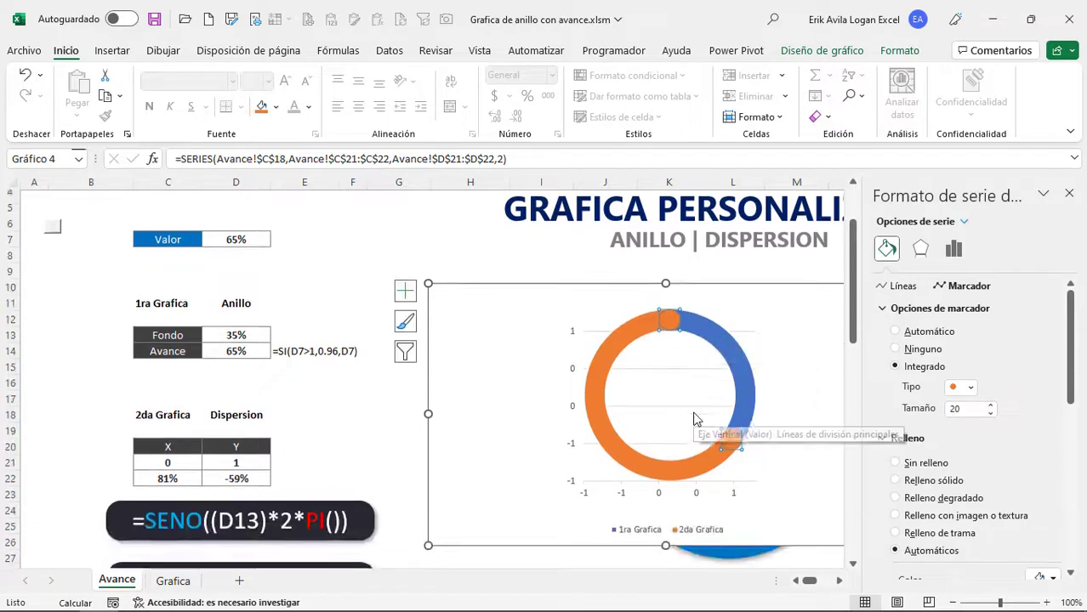
left_click(518, 255)
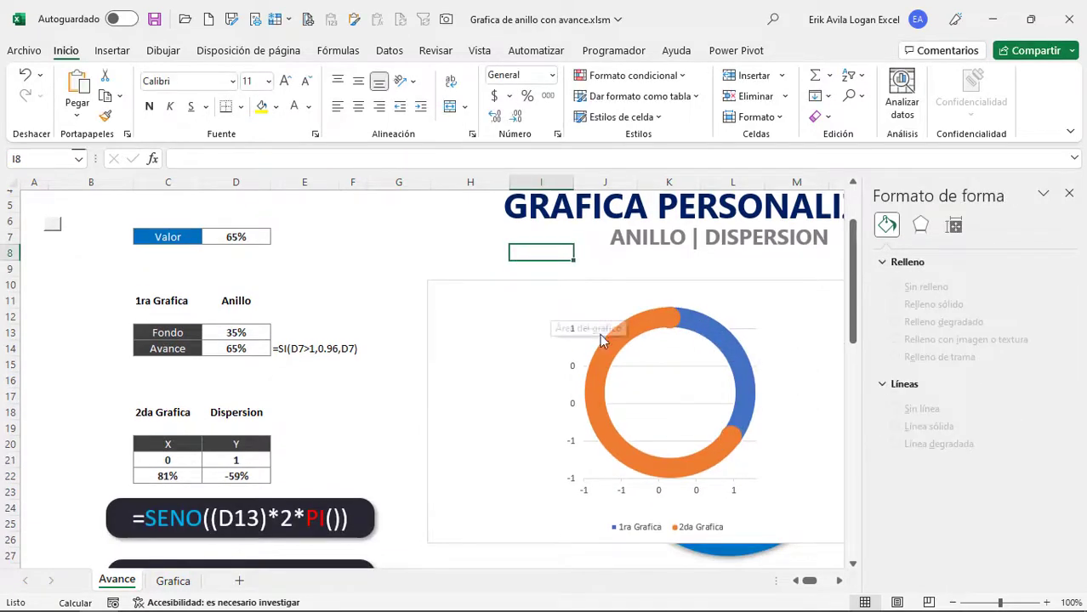
scroll(645, 377, "up", 1)
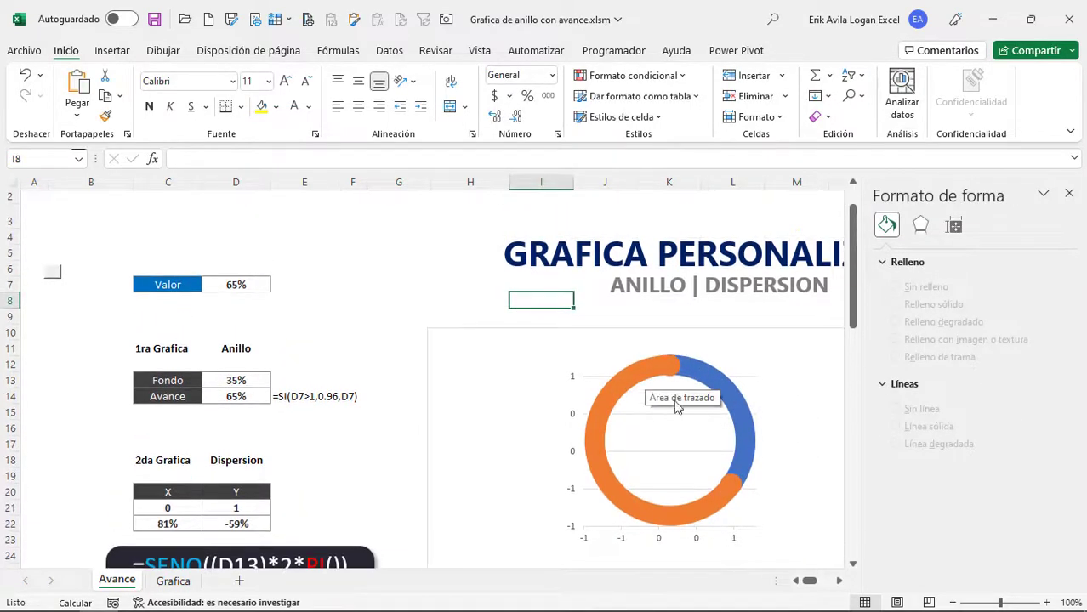
Return the scatter end markers to size 19 and preview the result
left_click(740, 486)
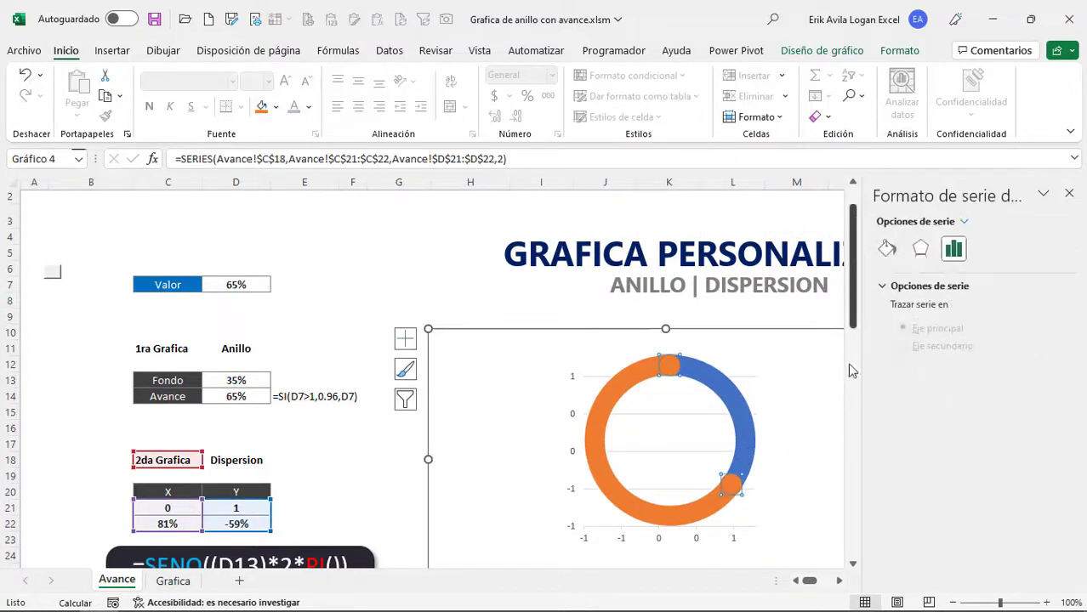
left_click(886, 249)
left_click(942, 288)
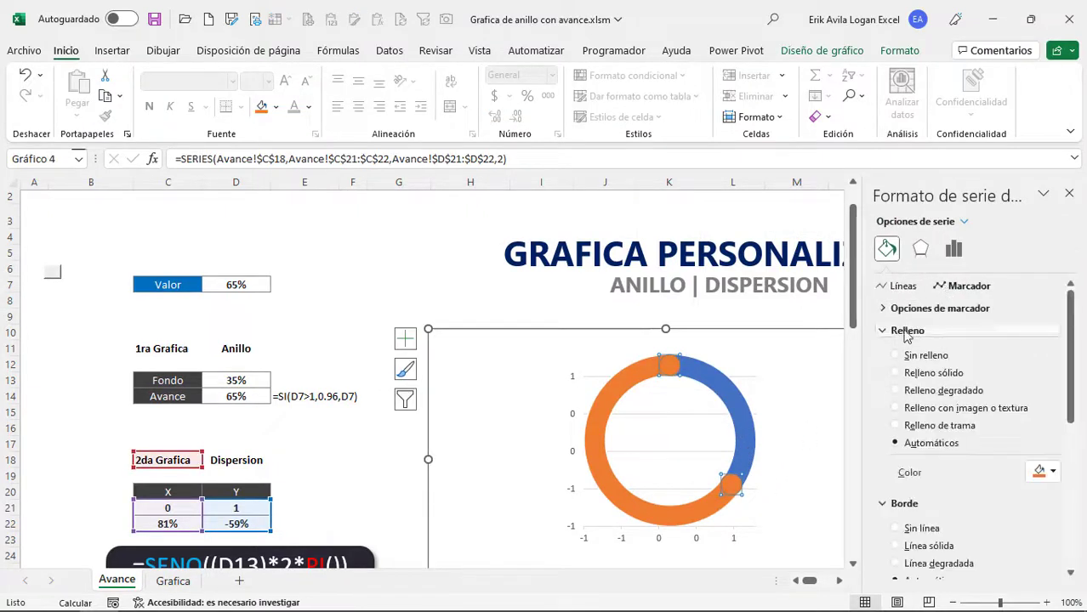
left_click(889, 308)
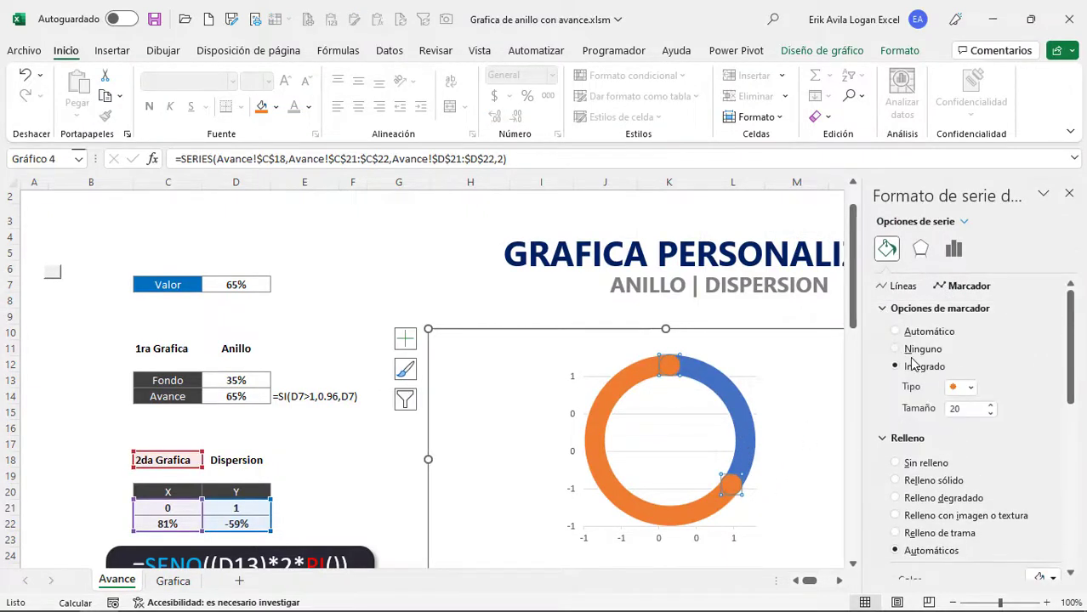
left_click(990, 414)
scroll(780, 432, "down", 5)
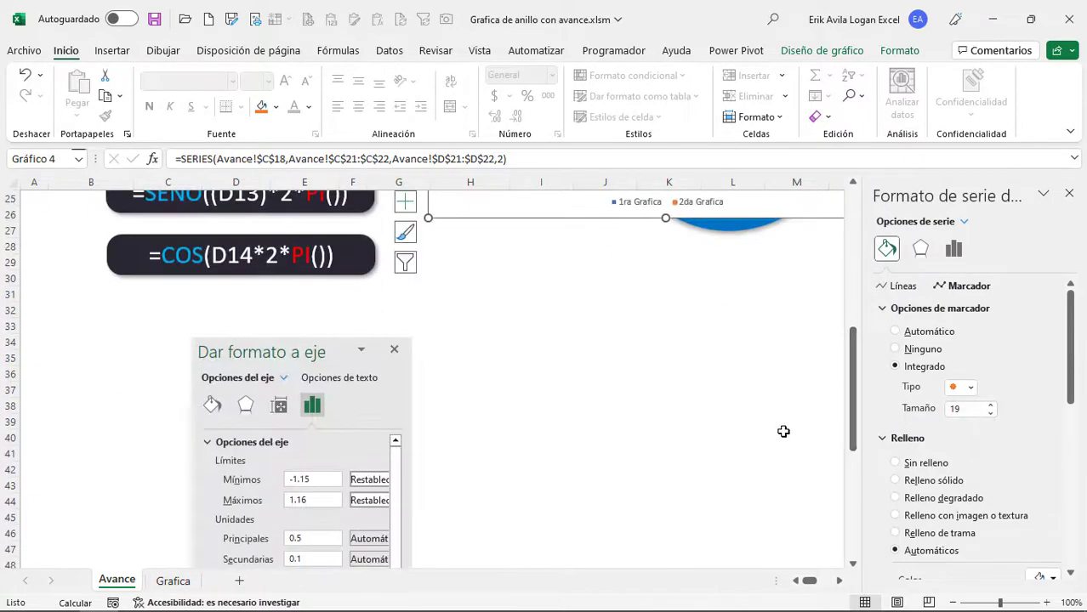
scroll(781, 432, "up", 4)
left_click(541, 277)
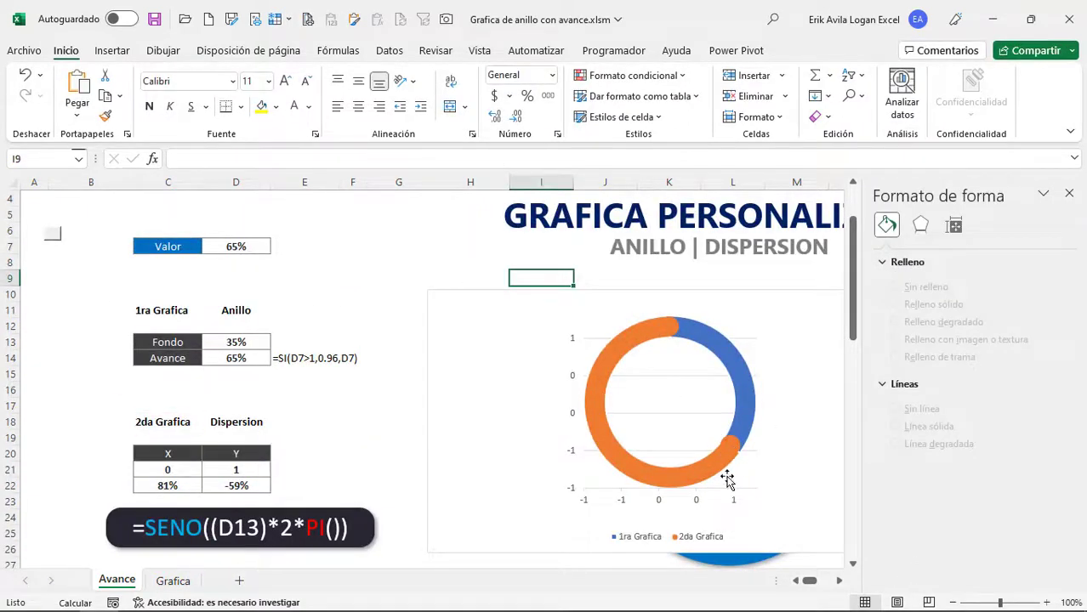
Change the horizontal axis maximum bound to 1.13
left_click(696, 501)
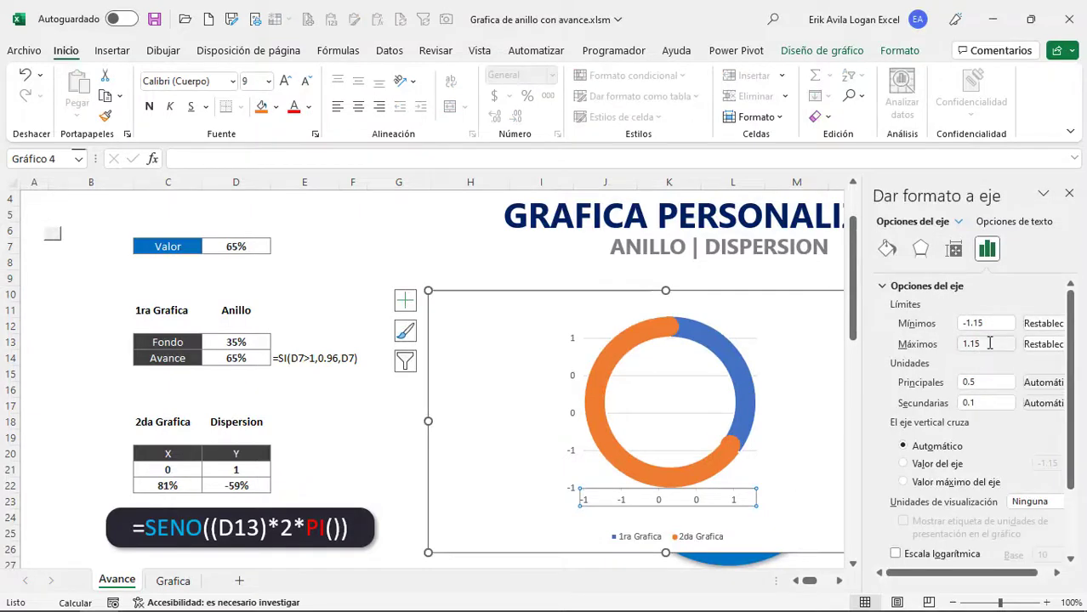
left_click(990, 344)
key("BackSpace")
type("6")
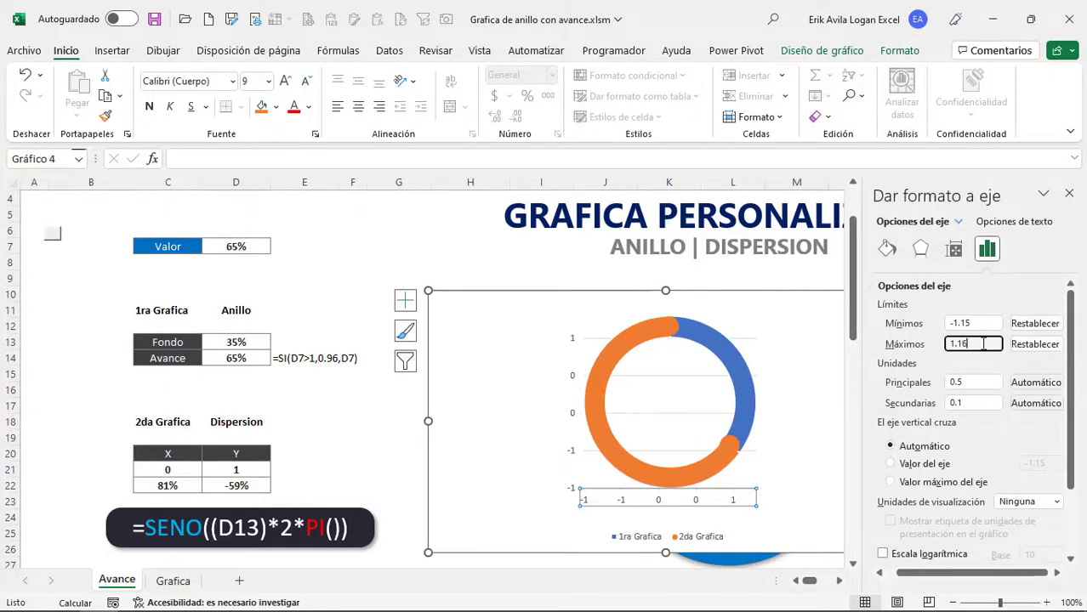
key("BackSpace")
key("Tab")
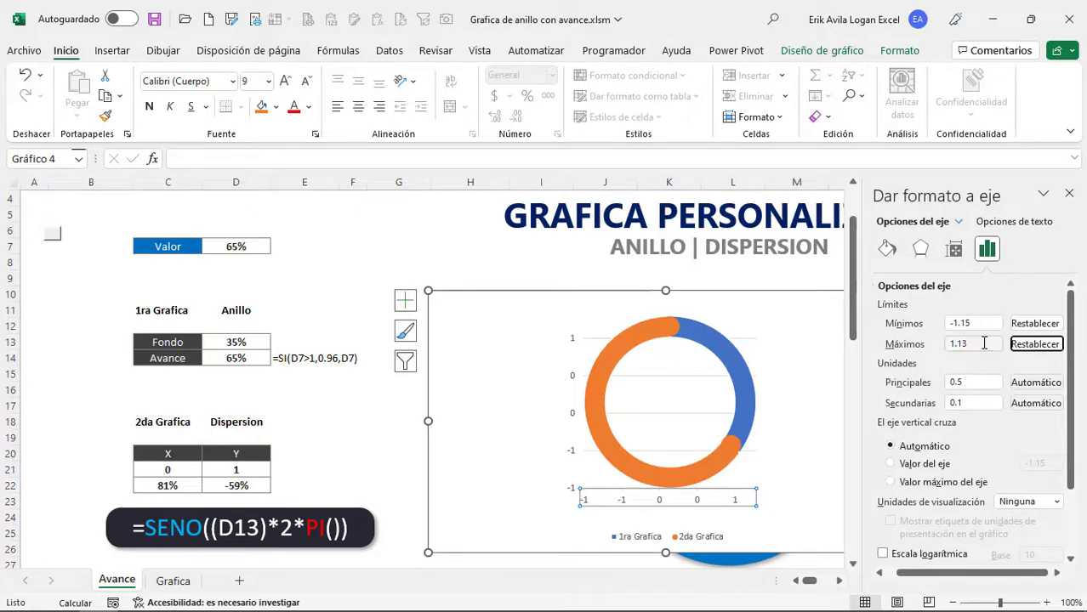
left_click(528, 266)
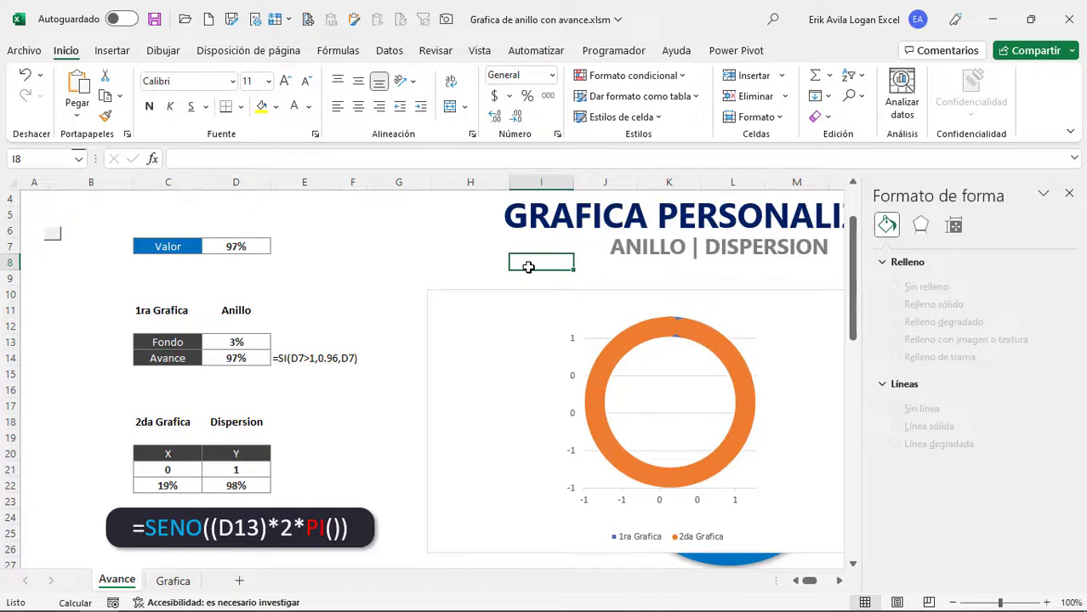
Recalculate the sheet three times with F9, ending at a 38% Valor, and select the chart
key("F9")
key("F9")
key("F9")
key("F9")
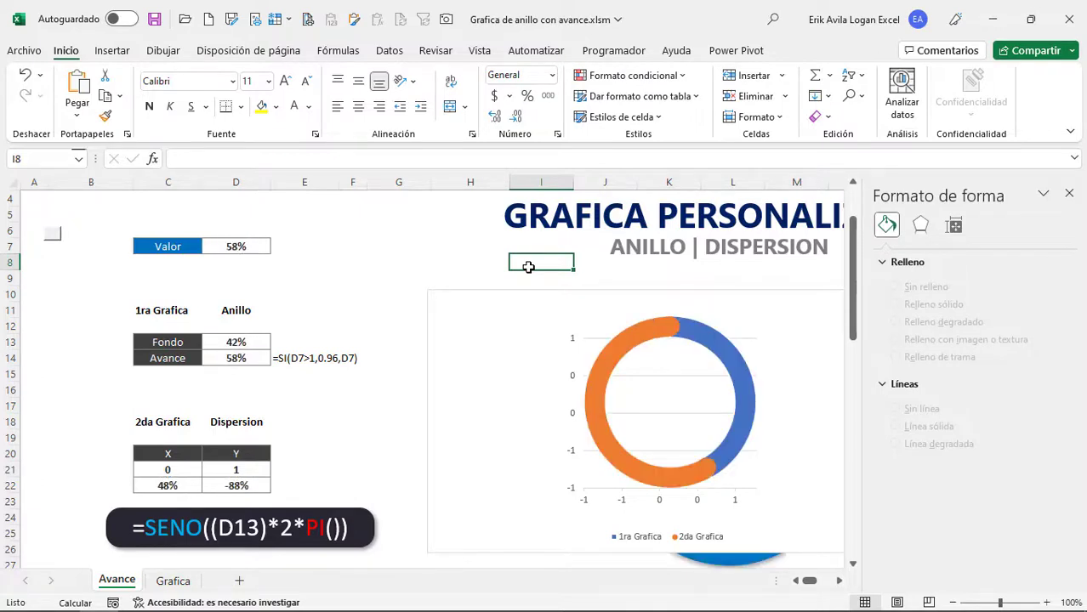
key("F9")
key("F9")
key("F9")
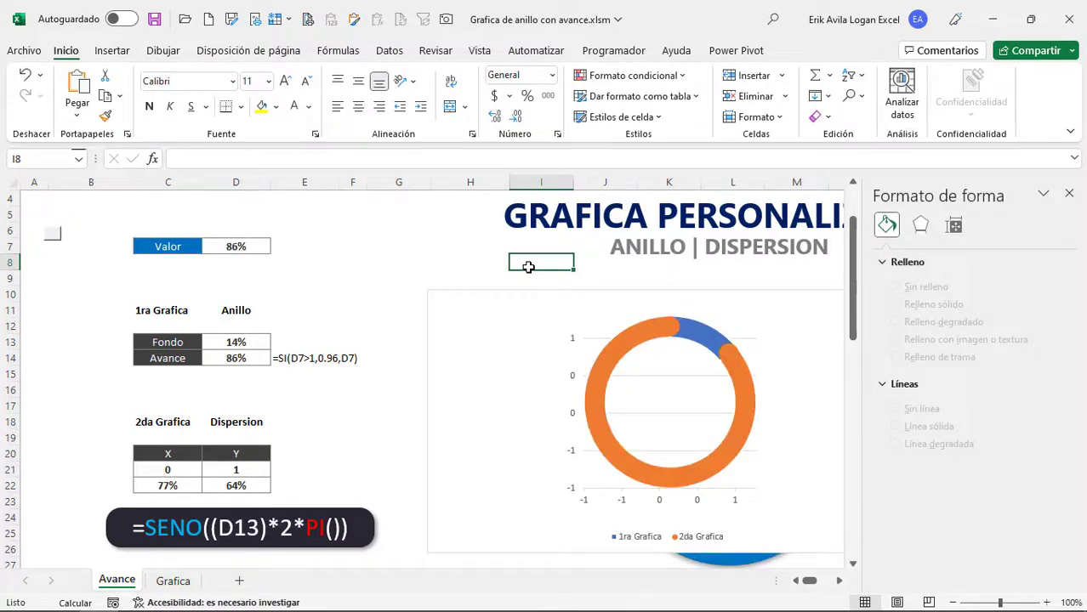
key("F9")
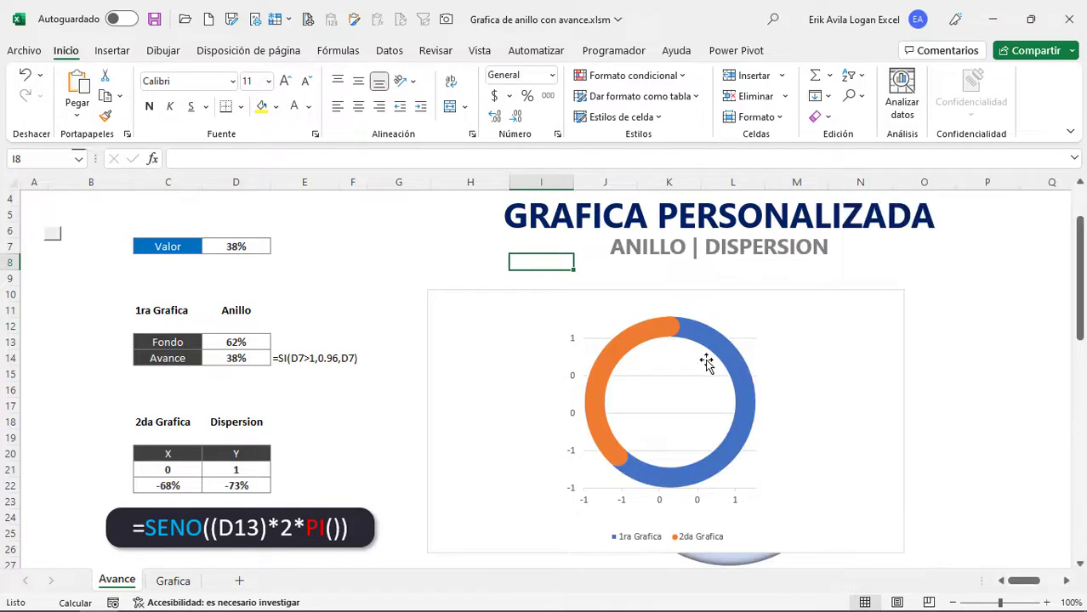
left_click(661, 384)
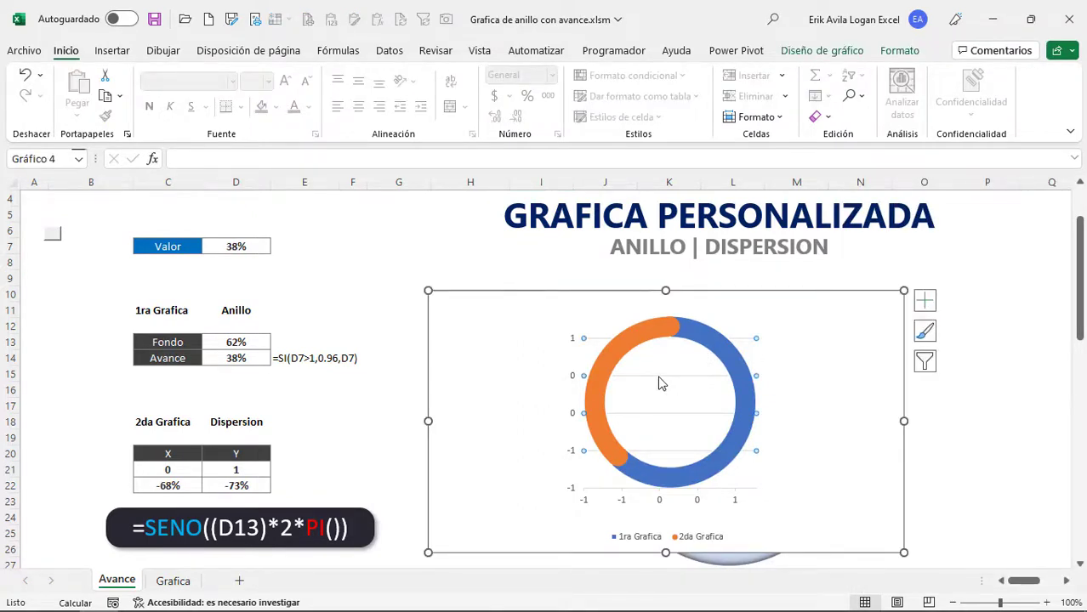
Delete the vertical axis, horizontal axis and legend from the chart
left_click(573, 380)
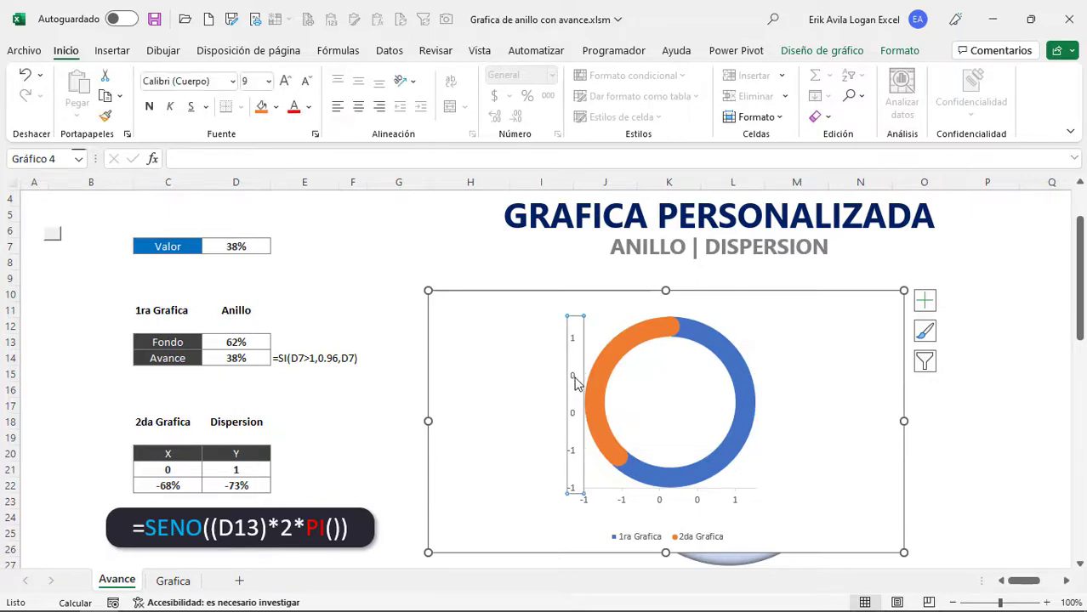
key("Delete")
left_click(612, 500)
key("Delete")
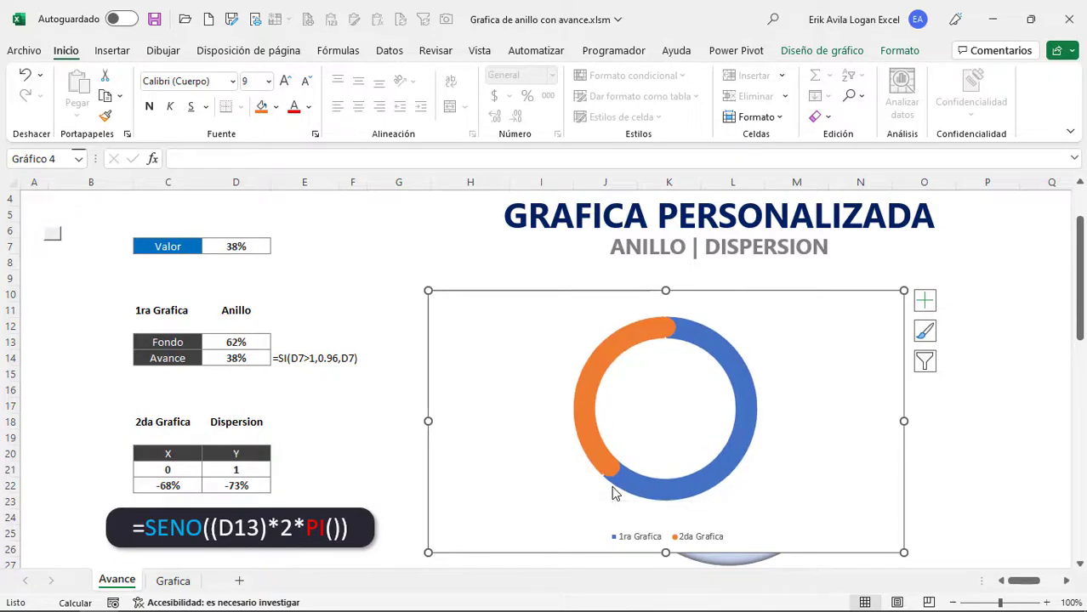
double_click(656, 538)
key("Delete")
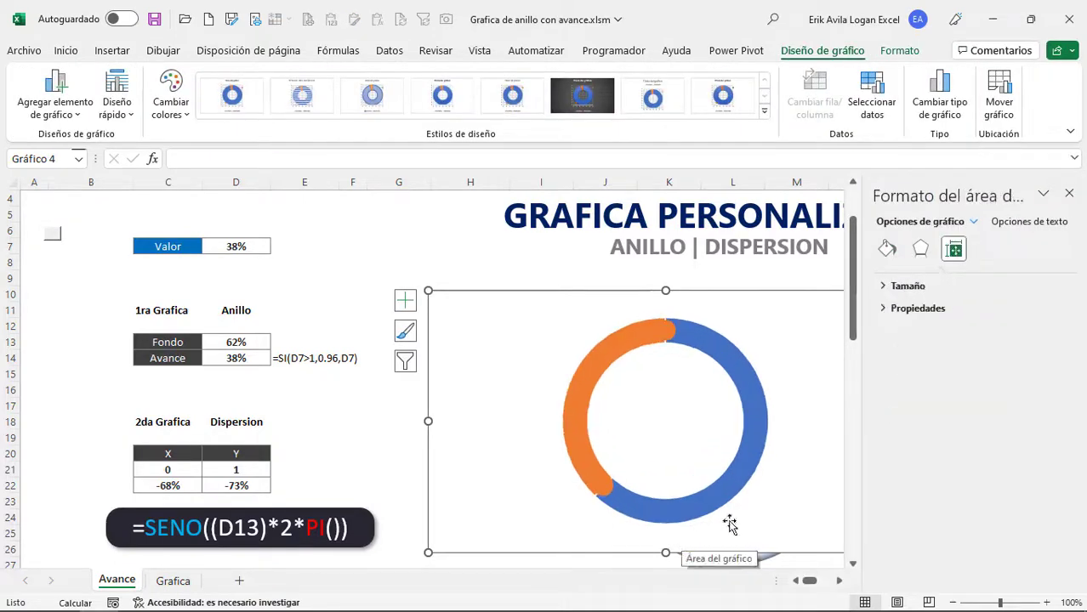
Enlarge the scatter end markers to size 23 and recalculate to a 24% Valor
left_click(569, 277)
left_click(607, 297)
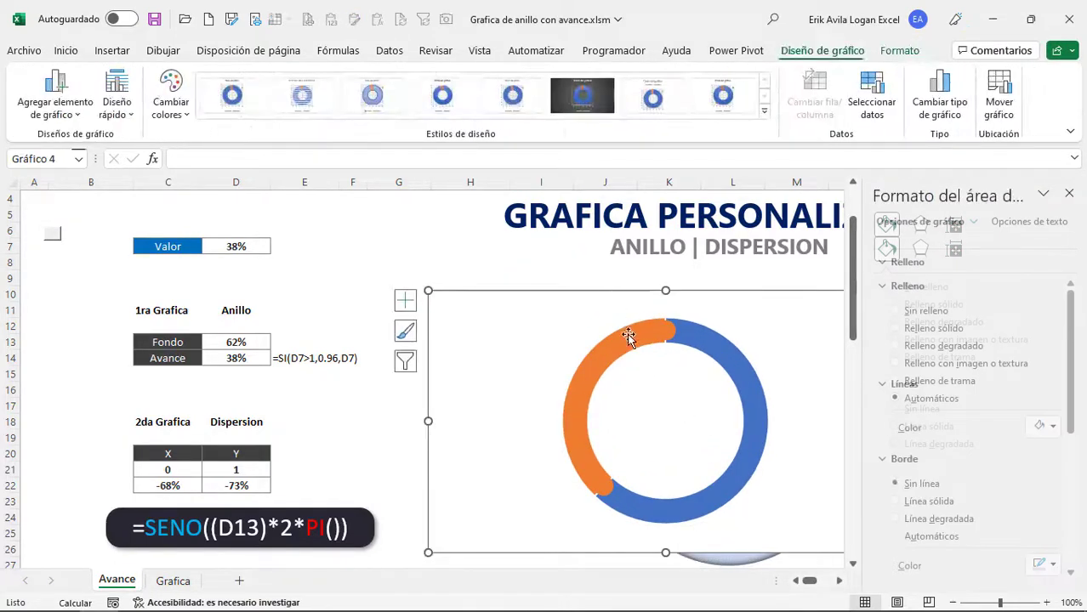
left_click(668, 334)
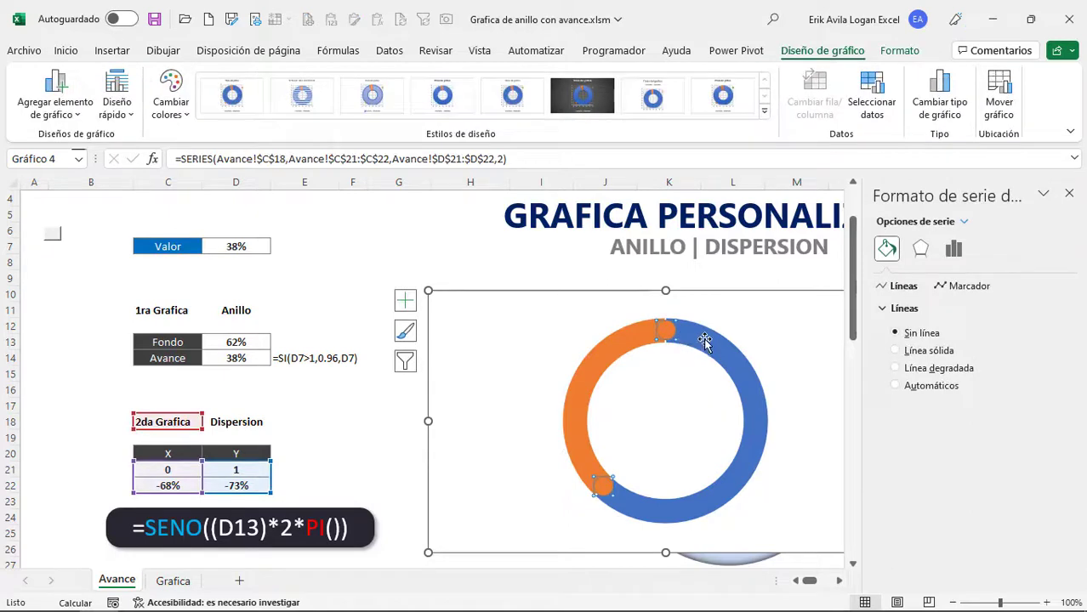
left_click(951, 288)
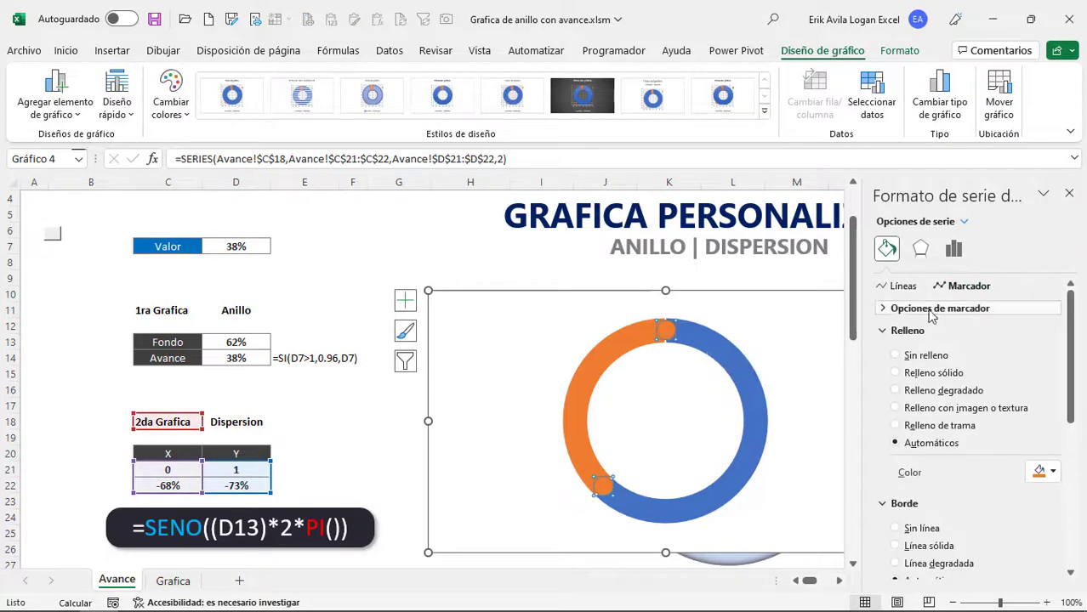
left_click(883, 308)
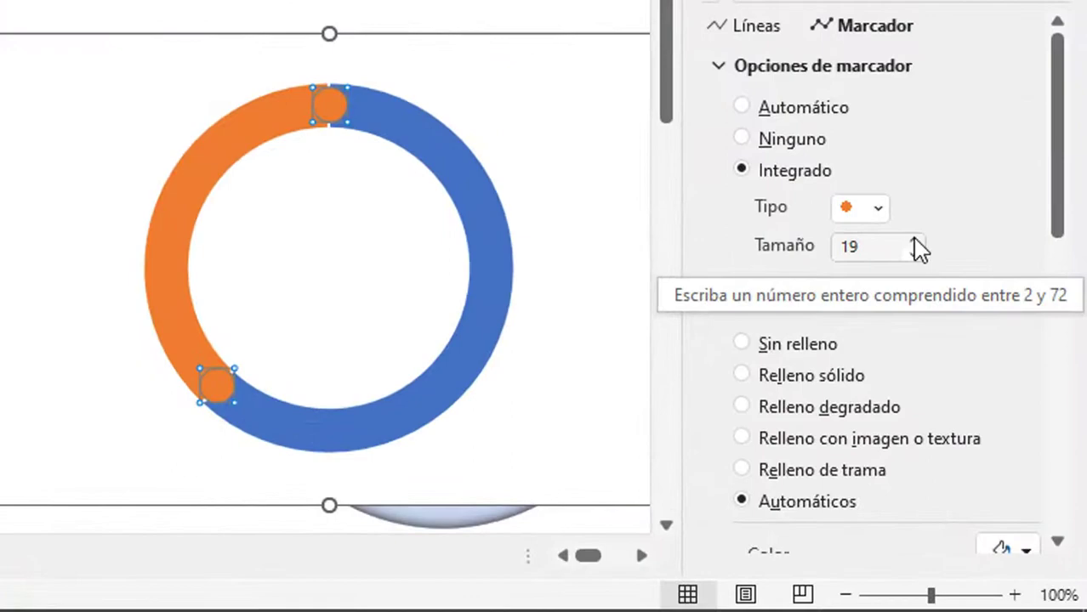
left_click(991, 405)
left_click(991, 404)
left_click(992, 405)
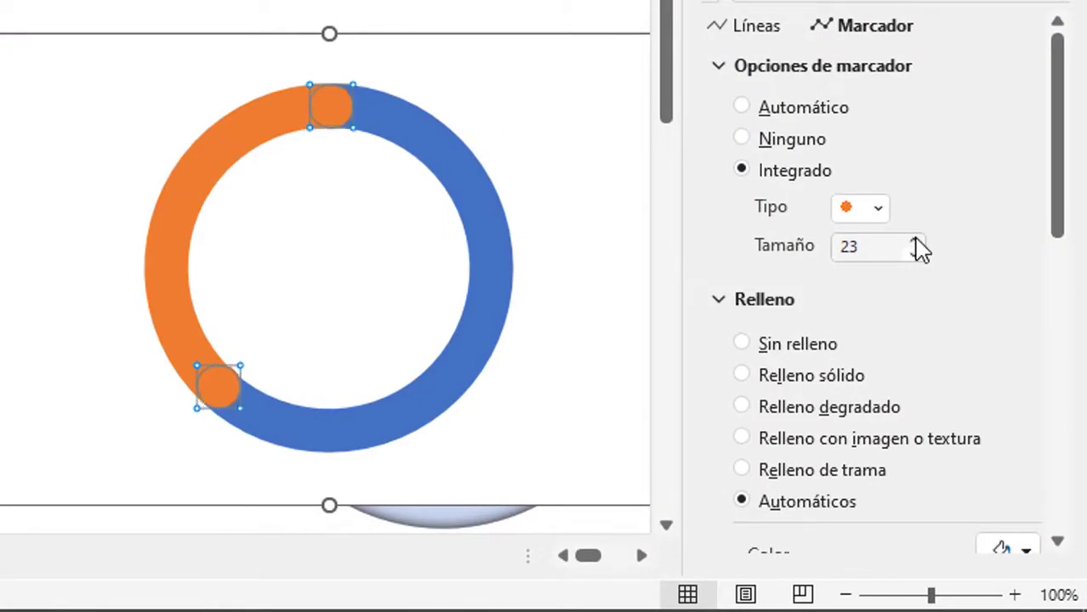
left_click(243, 100)
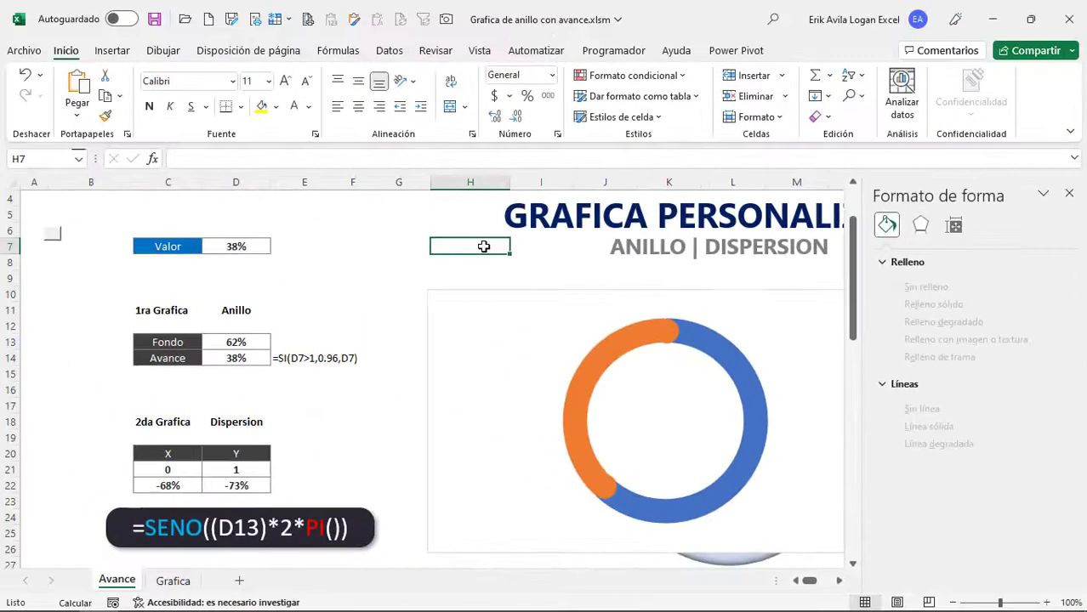
key("F9")
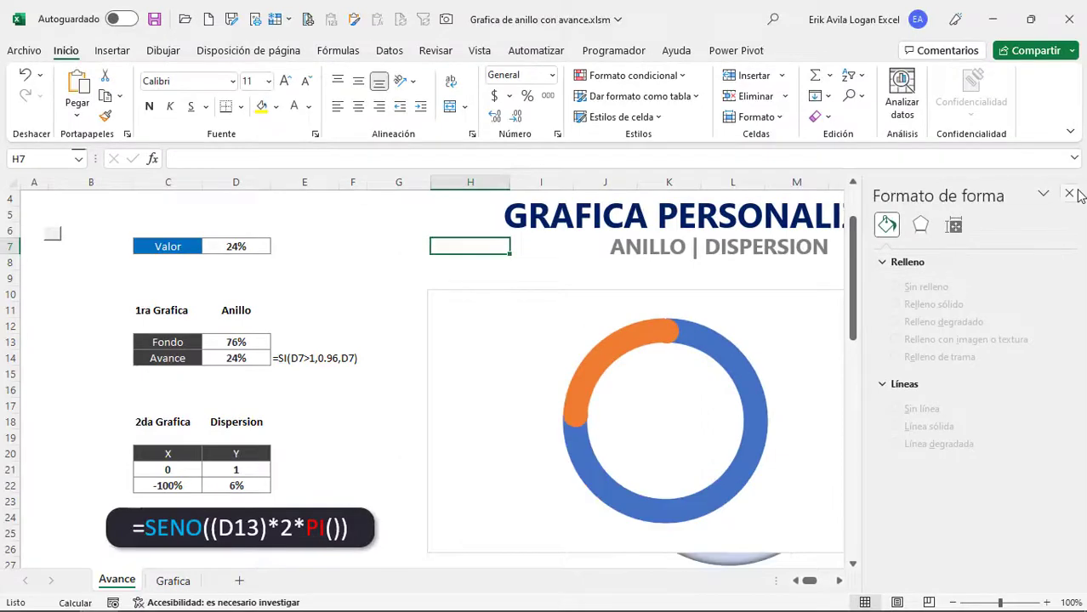
Fill the donut's background section with solid light grey
left_click(1068, 194)
scroll(594, 294, "down", 1)
left_click(534, 357)
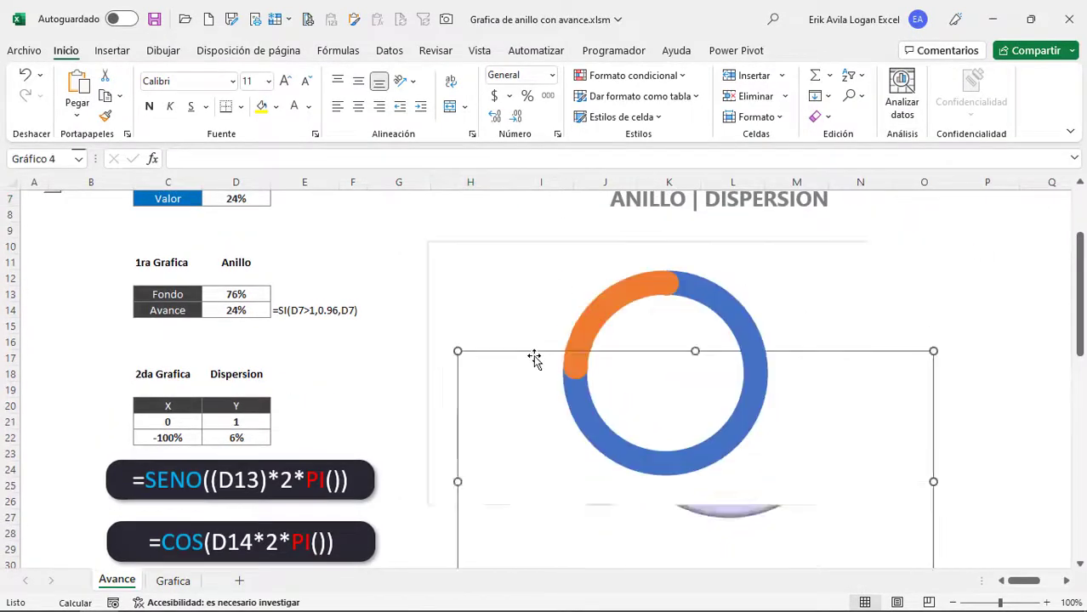
scroll(551, 356, "down", 5)
left_click(779, 365)
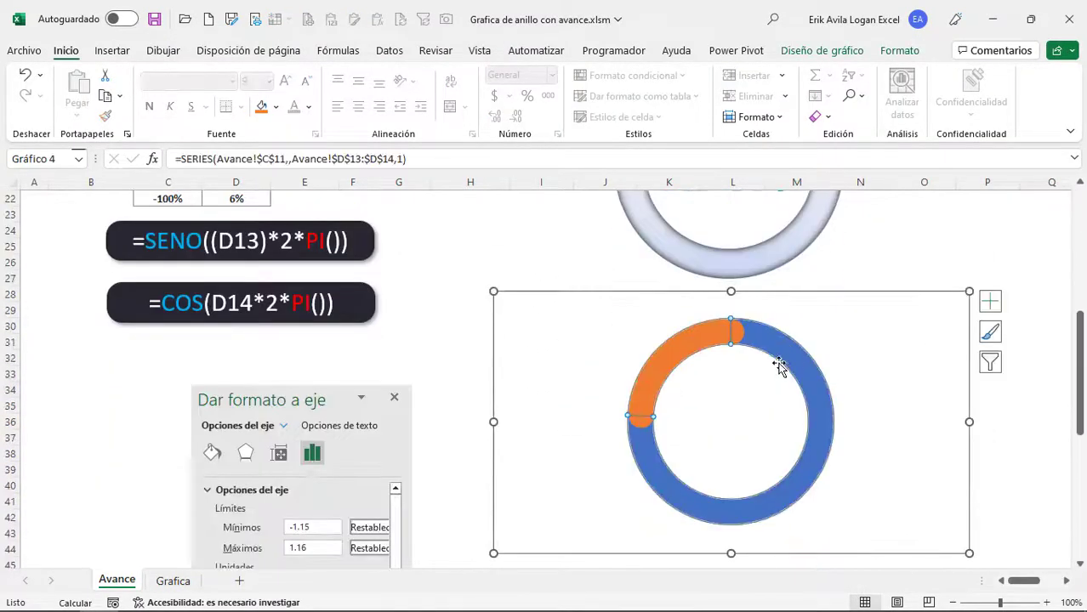
double_click(794, 364)
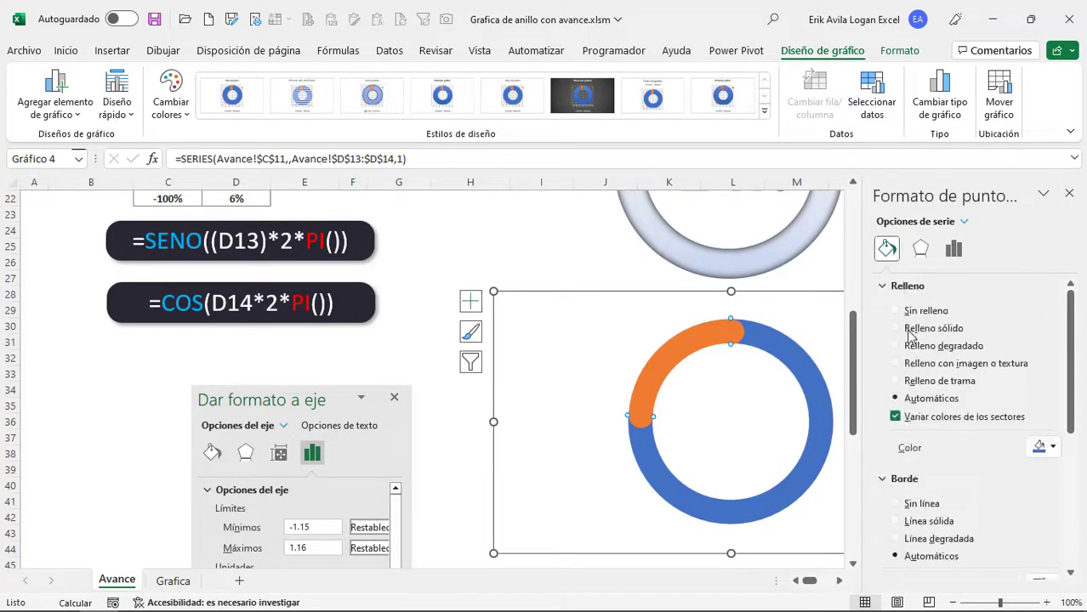
left_click(1053, 447)
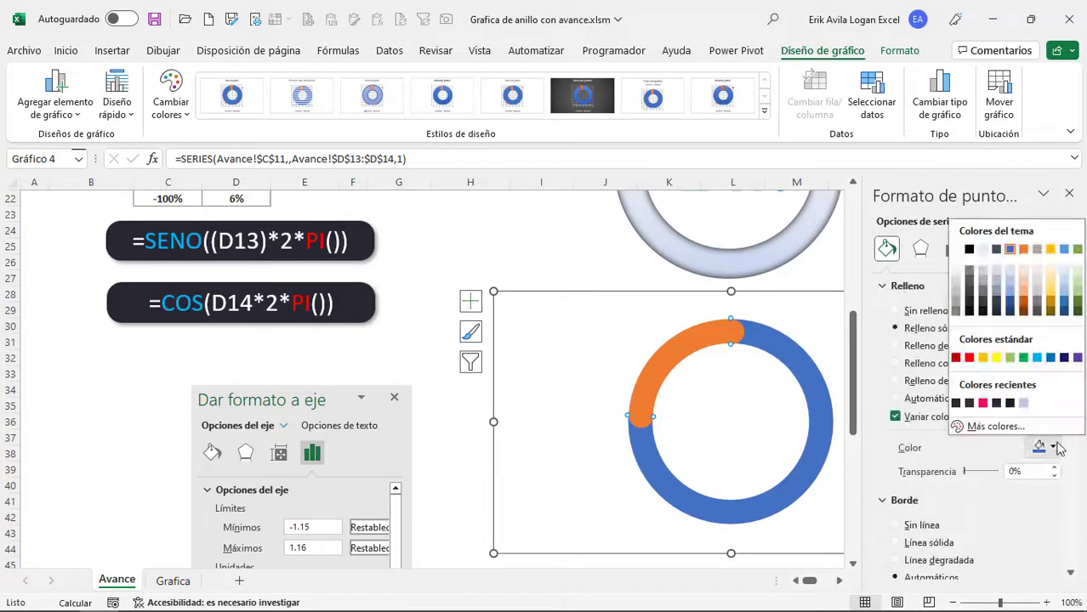
left_click(996, 274)
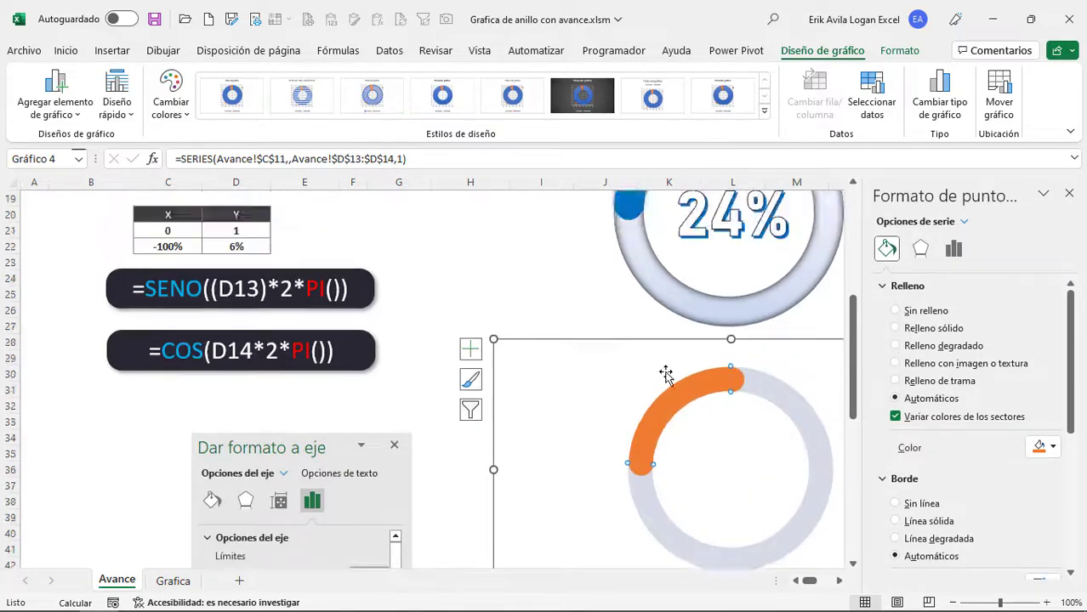
Give the progress arc a gradient fill with a light blue gradient stop
left_click(895, 346)
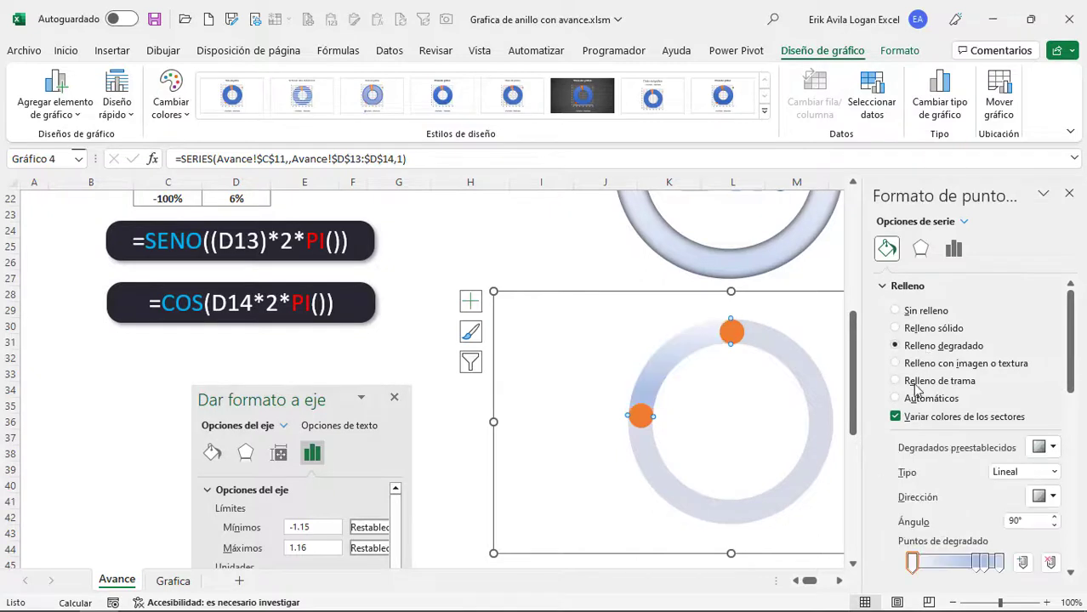
scroll(916, 388, "down", 3)
left_click_drag(982, 425, 985, 453)
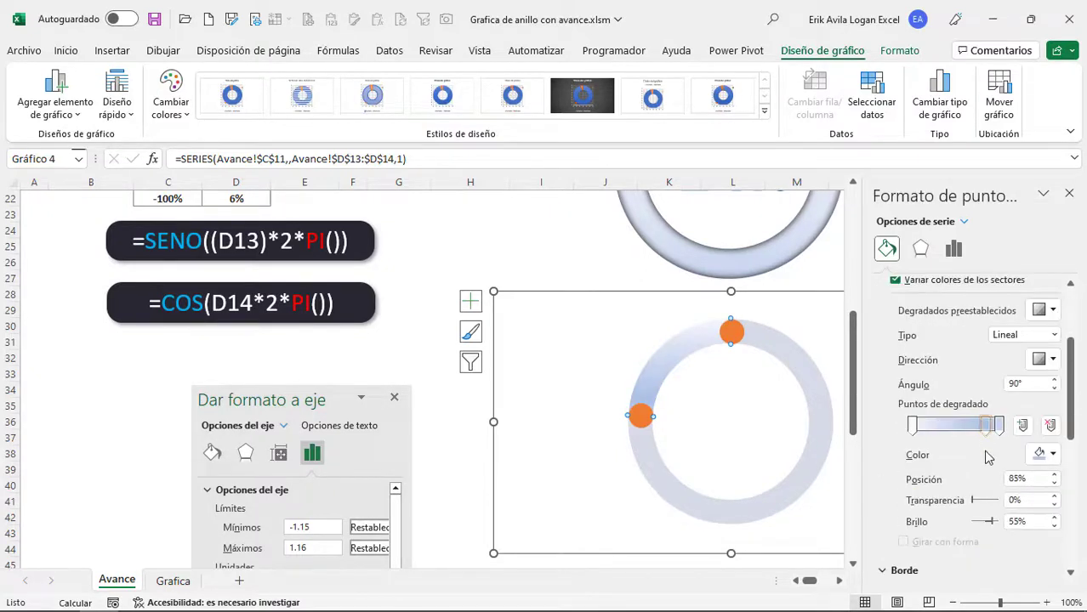
left_click(1052, 454)
left_click(1029, 361)
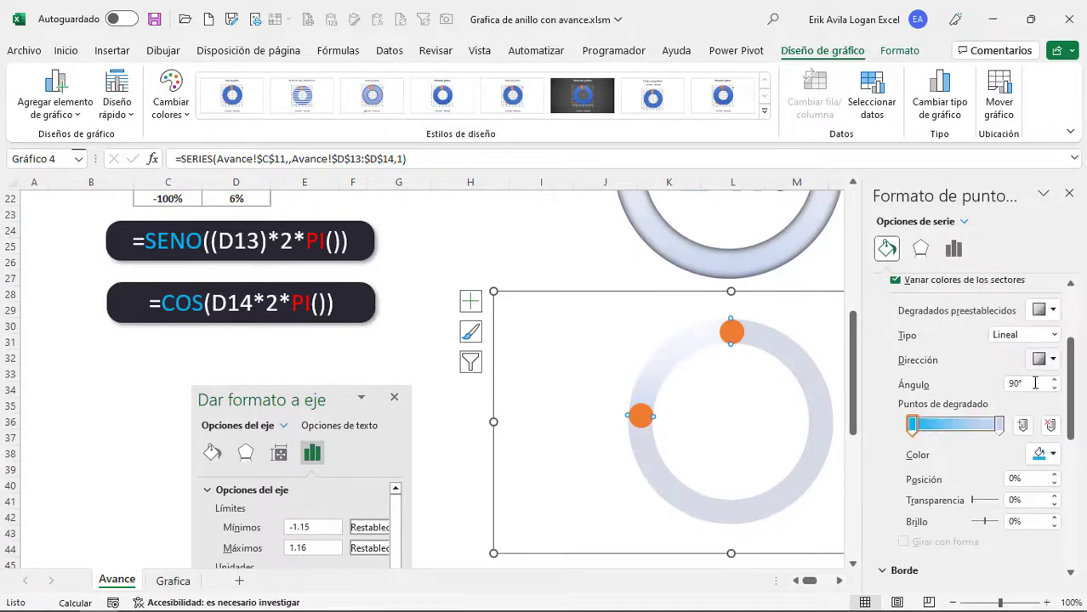
left_click(751, 330)
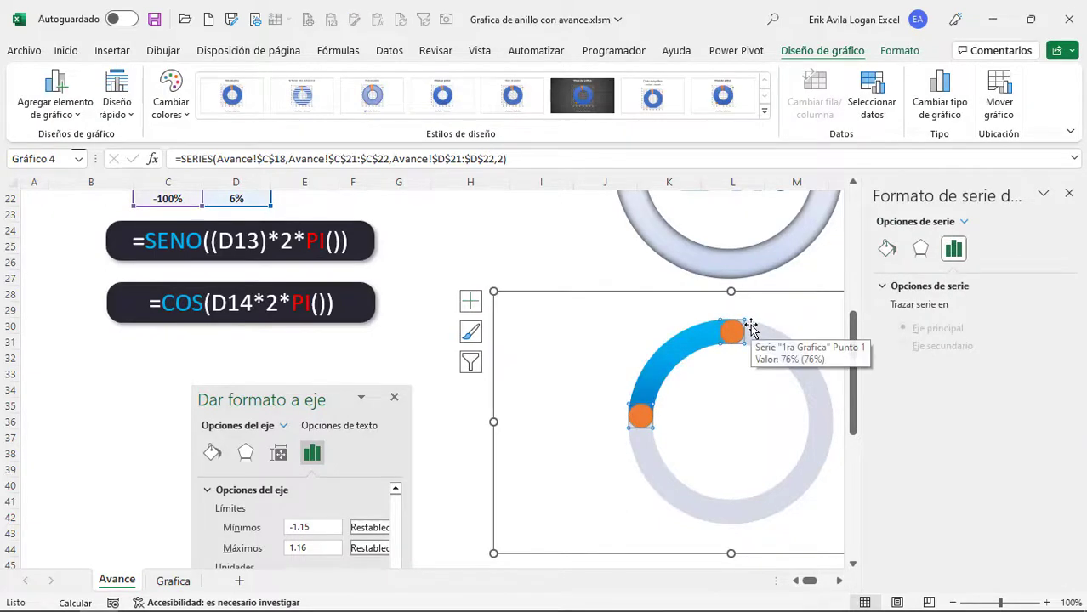
Keep the end markers circular and give them a gradient fill
left_click(887, 248)
left_click(968, 286)
left_click(940, 308)
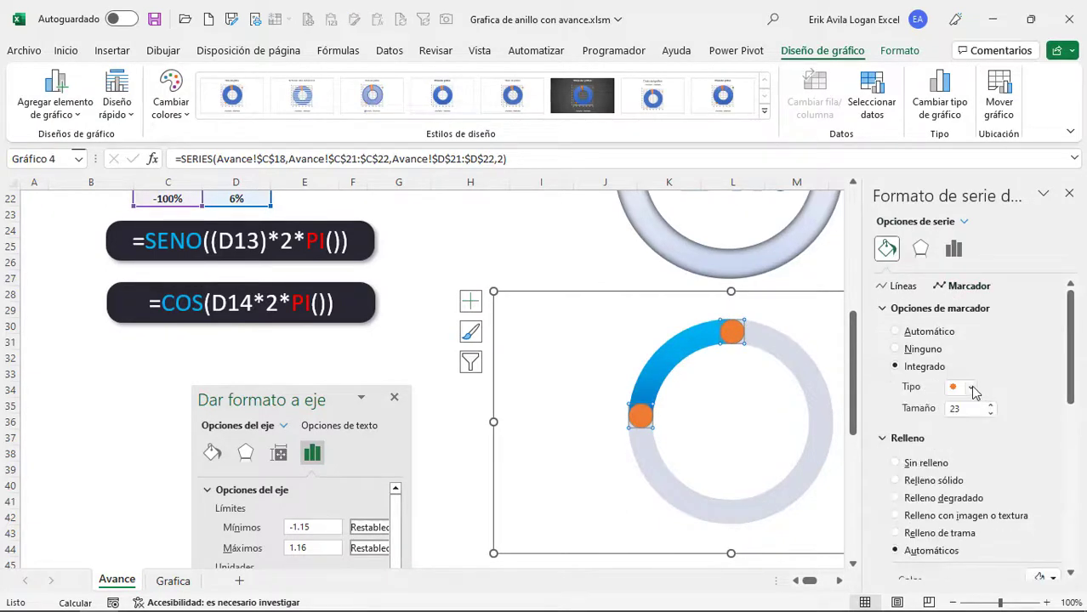
left_click(972, 388)
left_click(969, 389)
left_click(957, 499)
scroll(1034, 503, "down", 2)
scroll(1034, 503, "down", 2)
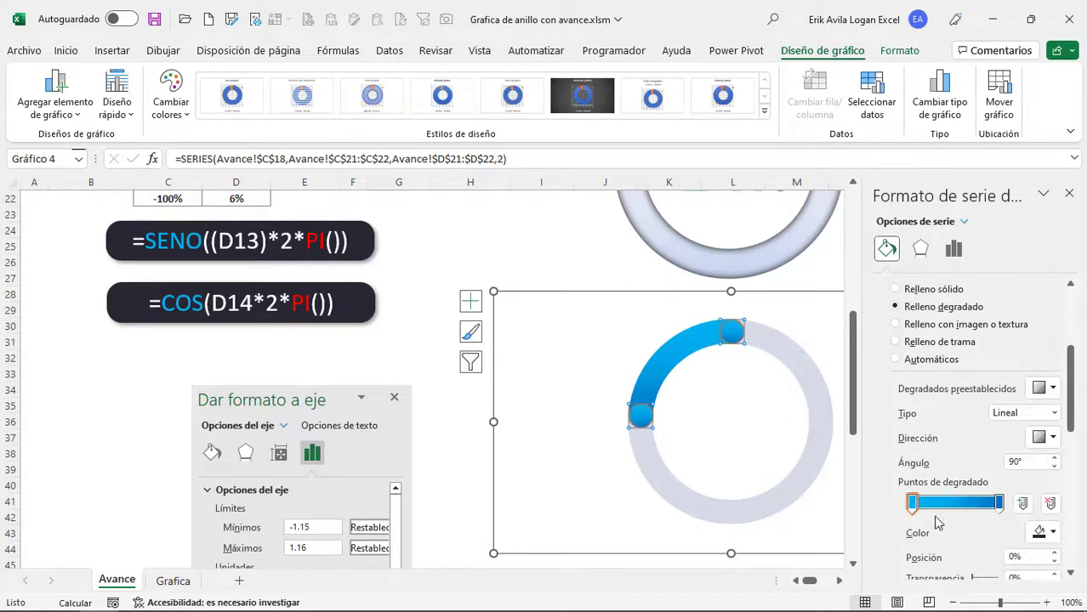
Confirm the marker series has no connecting line and review the marker border settings
left_click(672, 366)
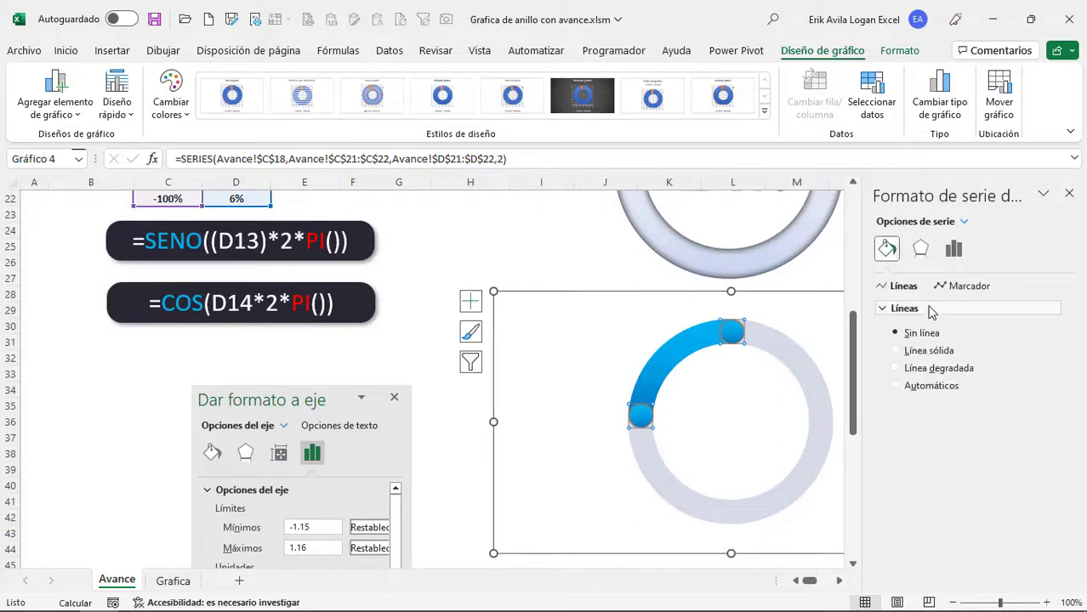
left_click(903, 308)
left_click(963, 287)
scroll(950, 503, "down", 3)
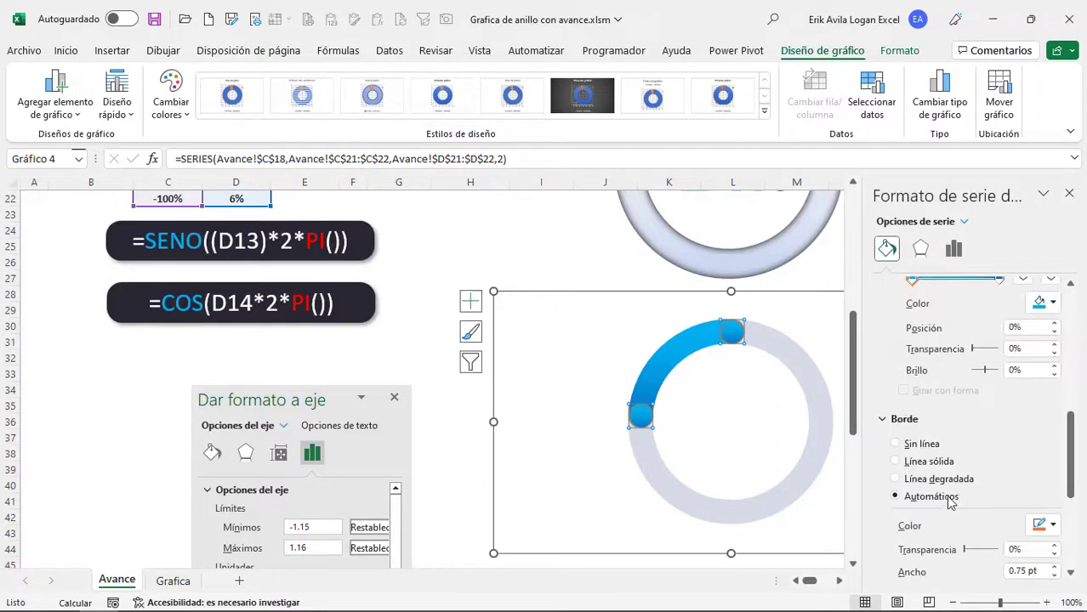
scroll(177, 286, "up", 3)
scroll(49, 281, "up", 4)
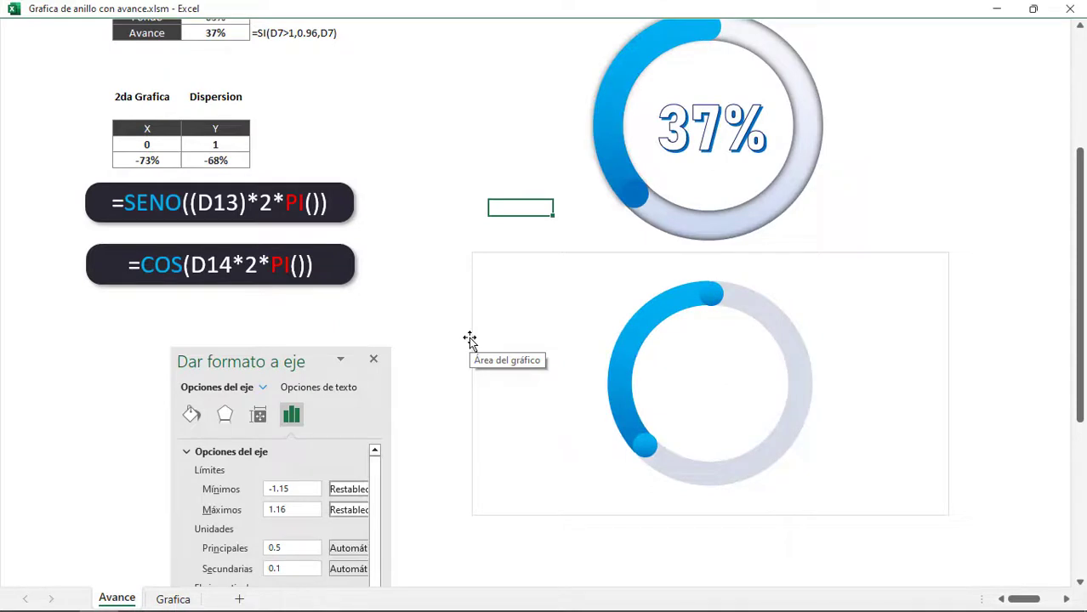
Inspect the percentage label in the finished reference donut above
scroll(470, 340, "up", 1)
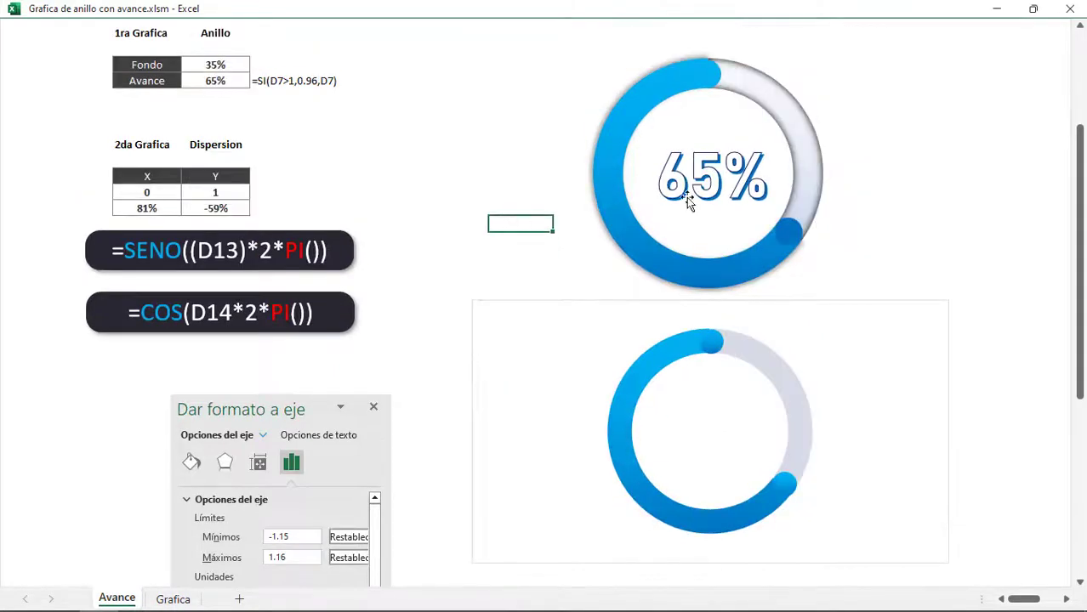
left_click(722, 178)
left_click(723, 179)
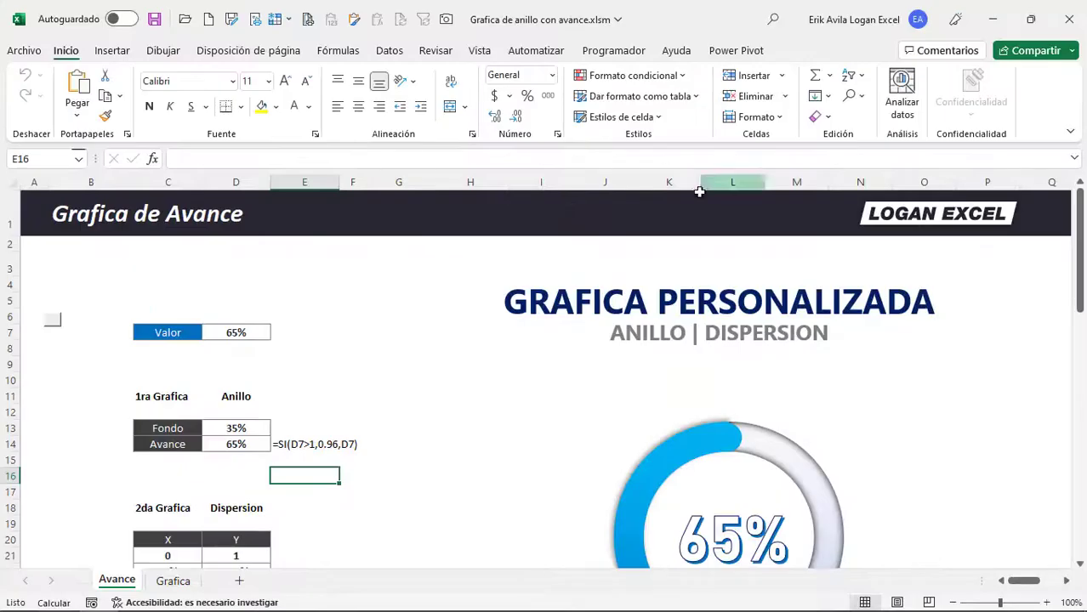
scroll(544, 374, "down", 1)
Draw a text box inside the lower donut linked to the Valor cell D7
left_click(112, 50)
left_click(955, 100)
left_click(905, 174)
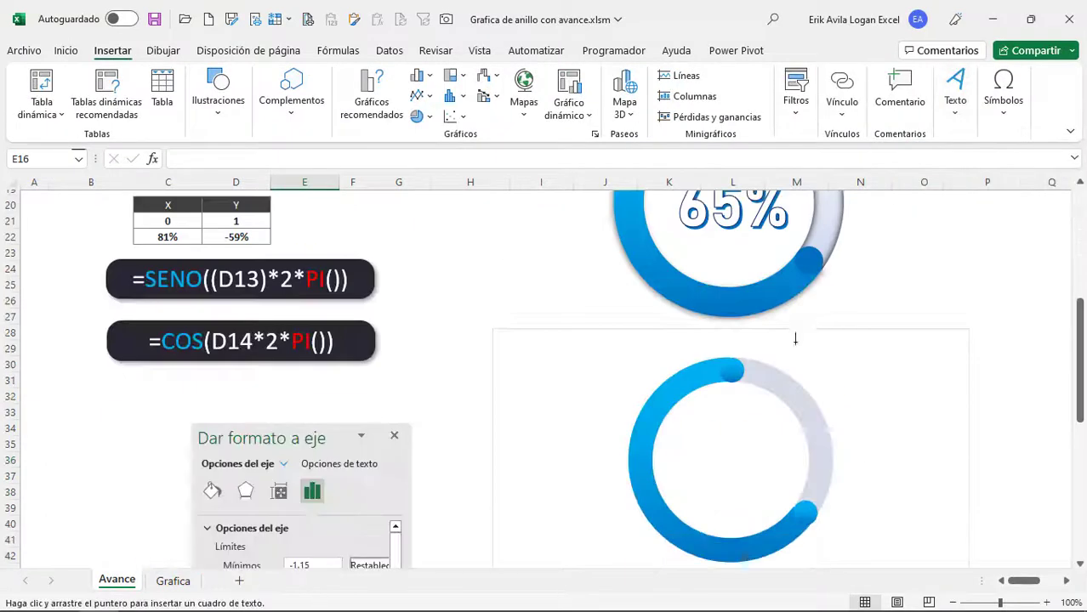
left_click_drag(697, 334, 789, 397)
left_click(330, 160)
type("=")
scroll(332, 341, "up", 8)
left_click(243, 284)
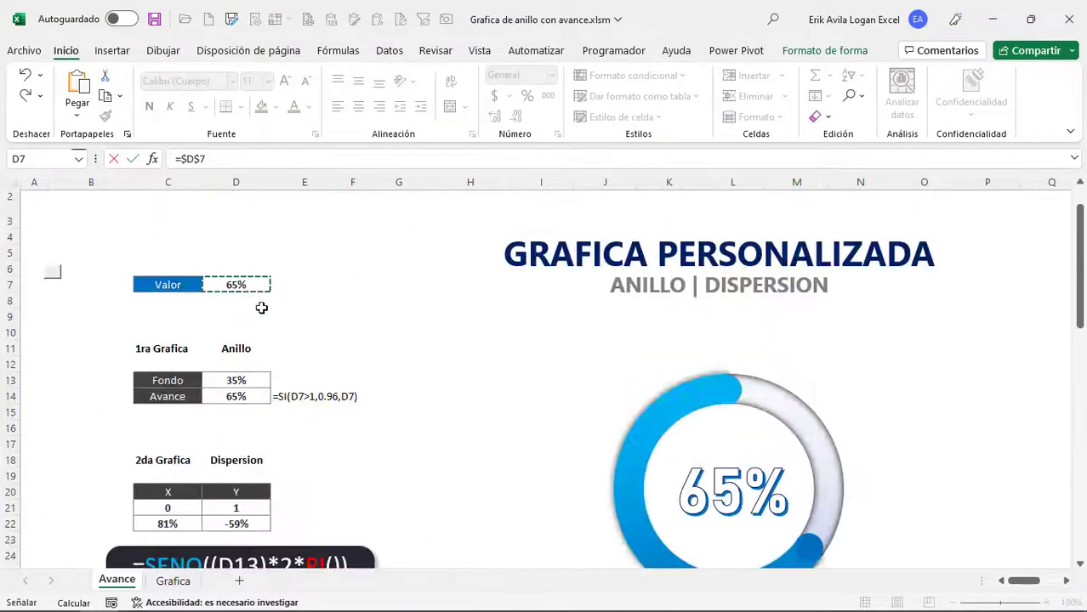
key("Return")
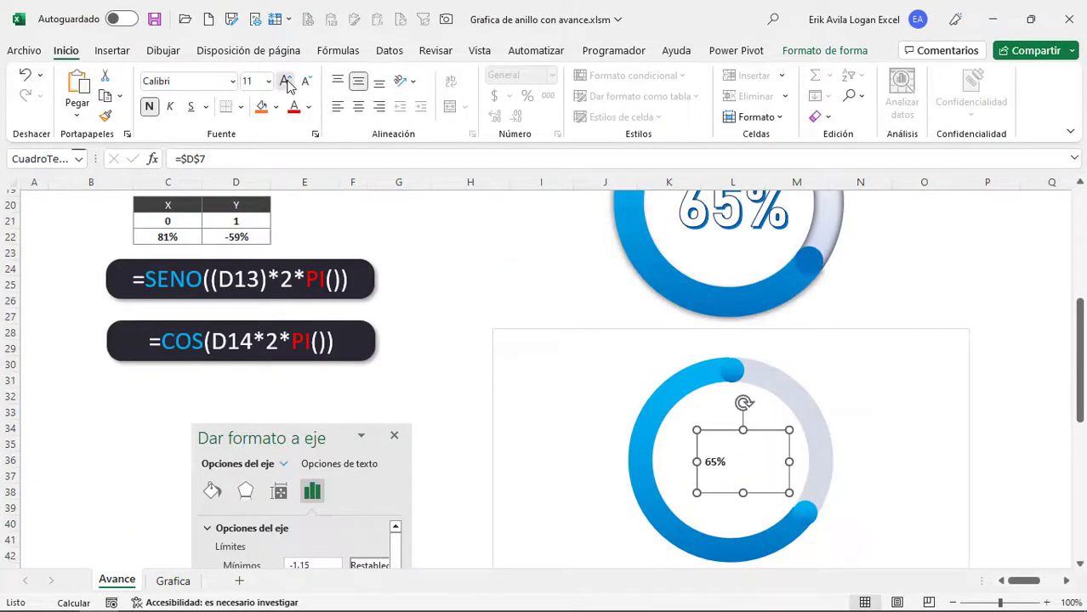
Format the percentage text at size 32 in blue and adjust the text box outline
left_click(286, 81)
left_click(286, 81)
left_click(285, 80)
left_click(285, 81)
left_click(308, 107)
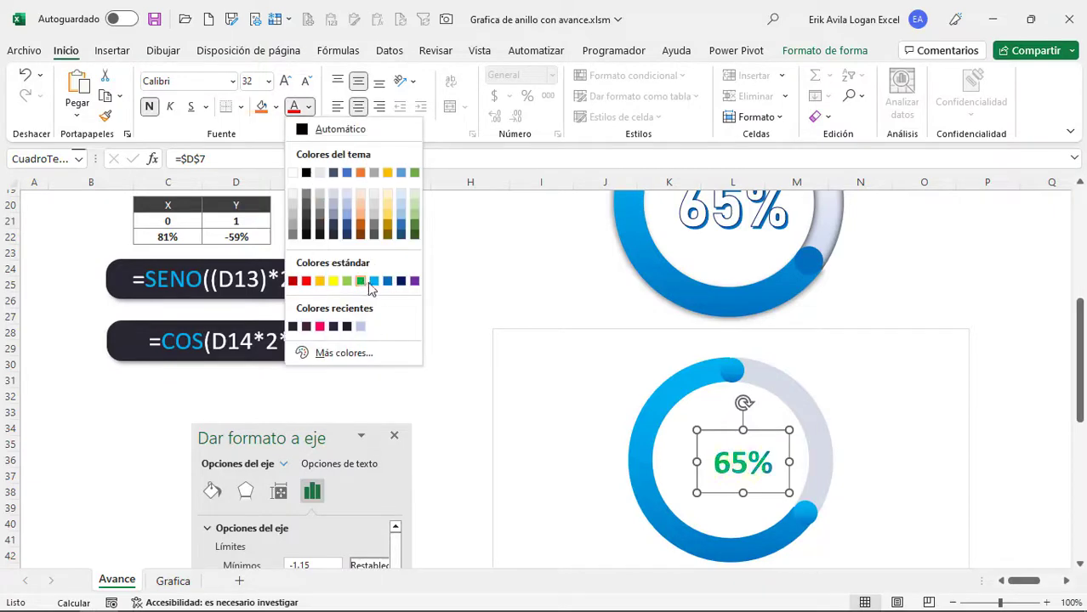
left_click(374, 281)
left_click(824, 50)
left_click(449, 96)
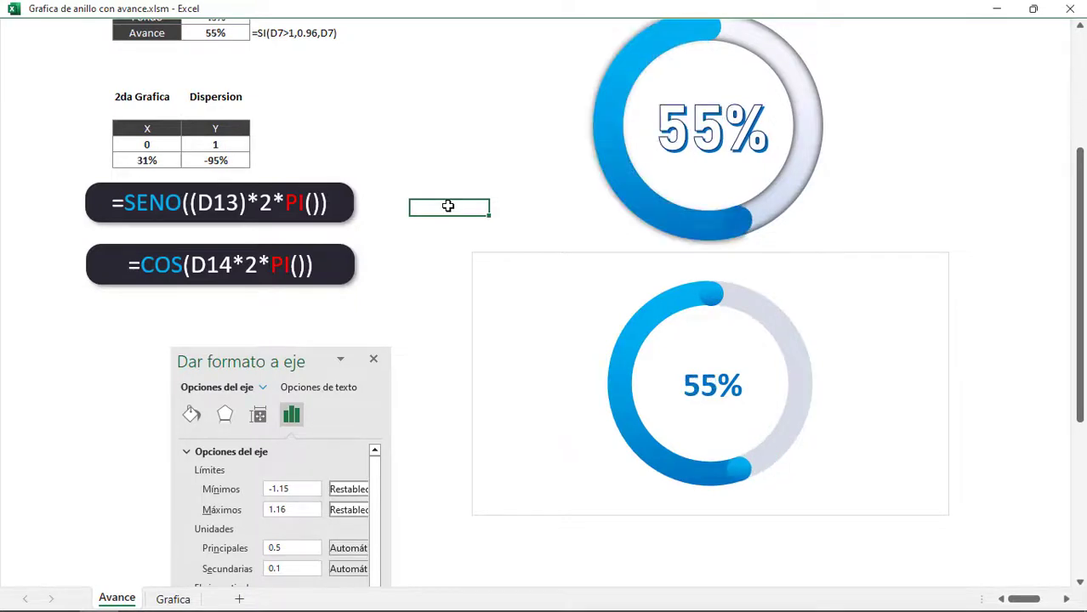
scroll(448, 206, "up", 1)
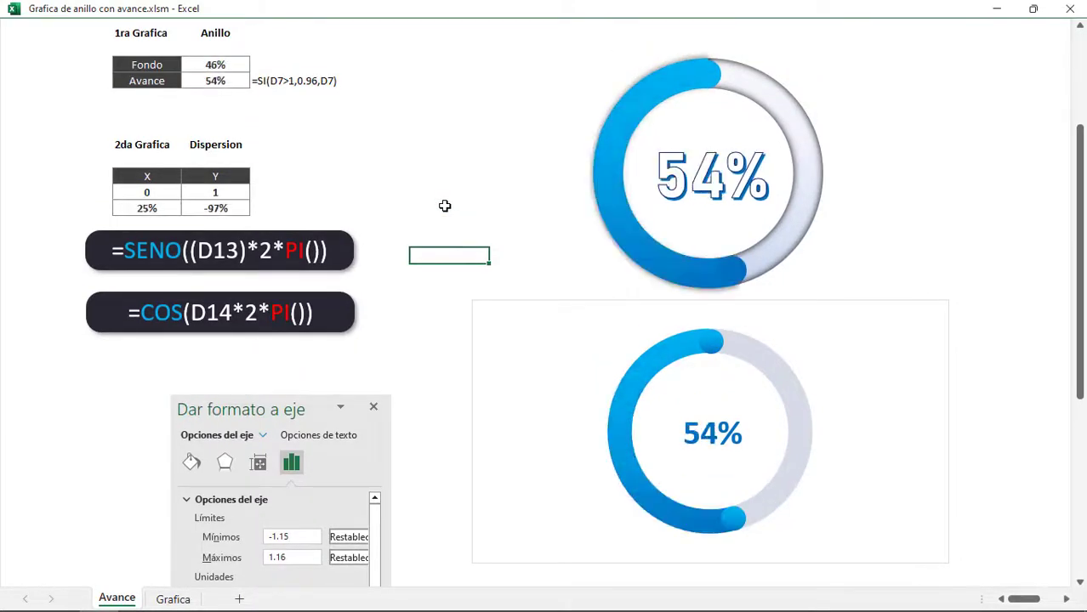